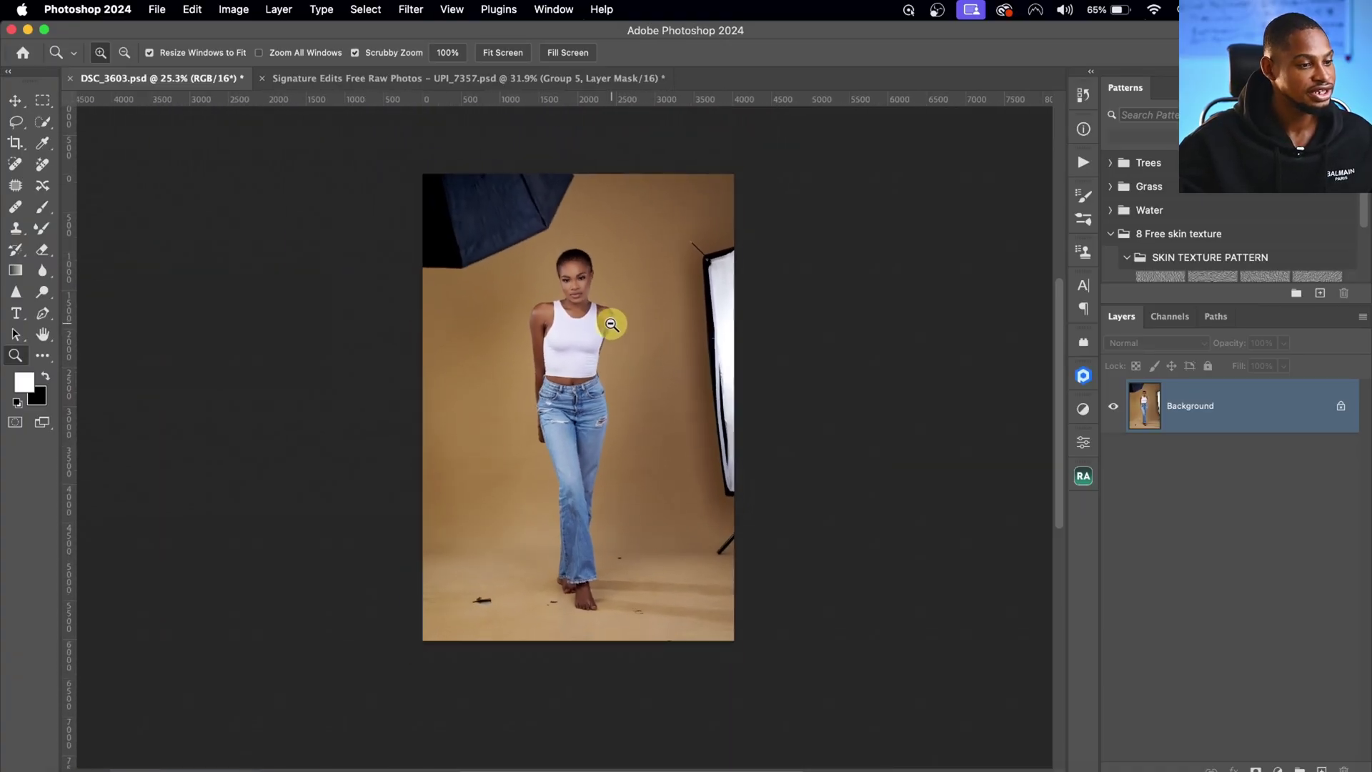
Step: Duplicate the Background layer
drag(611, 324, 620, 312)
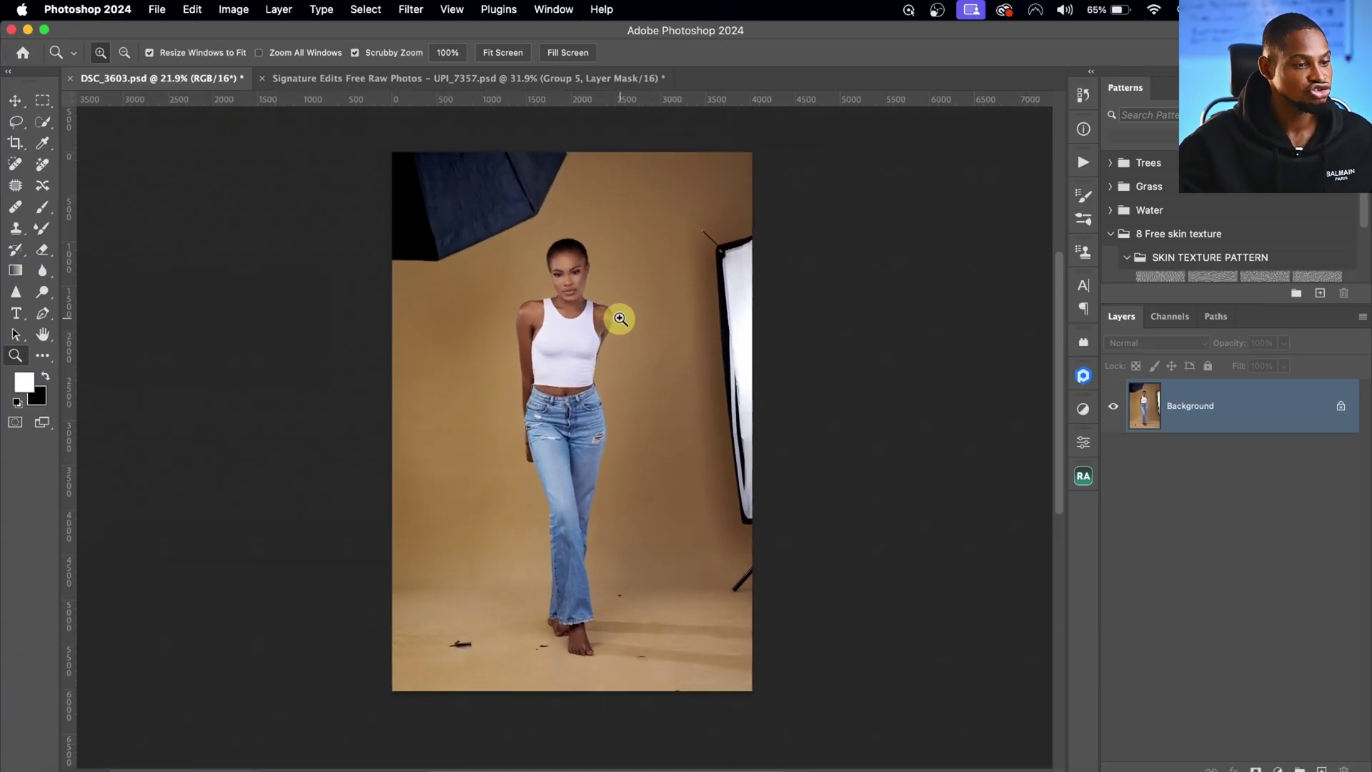
key(b)
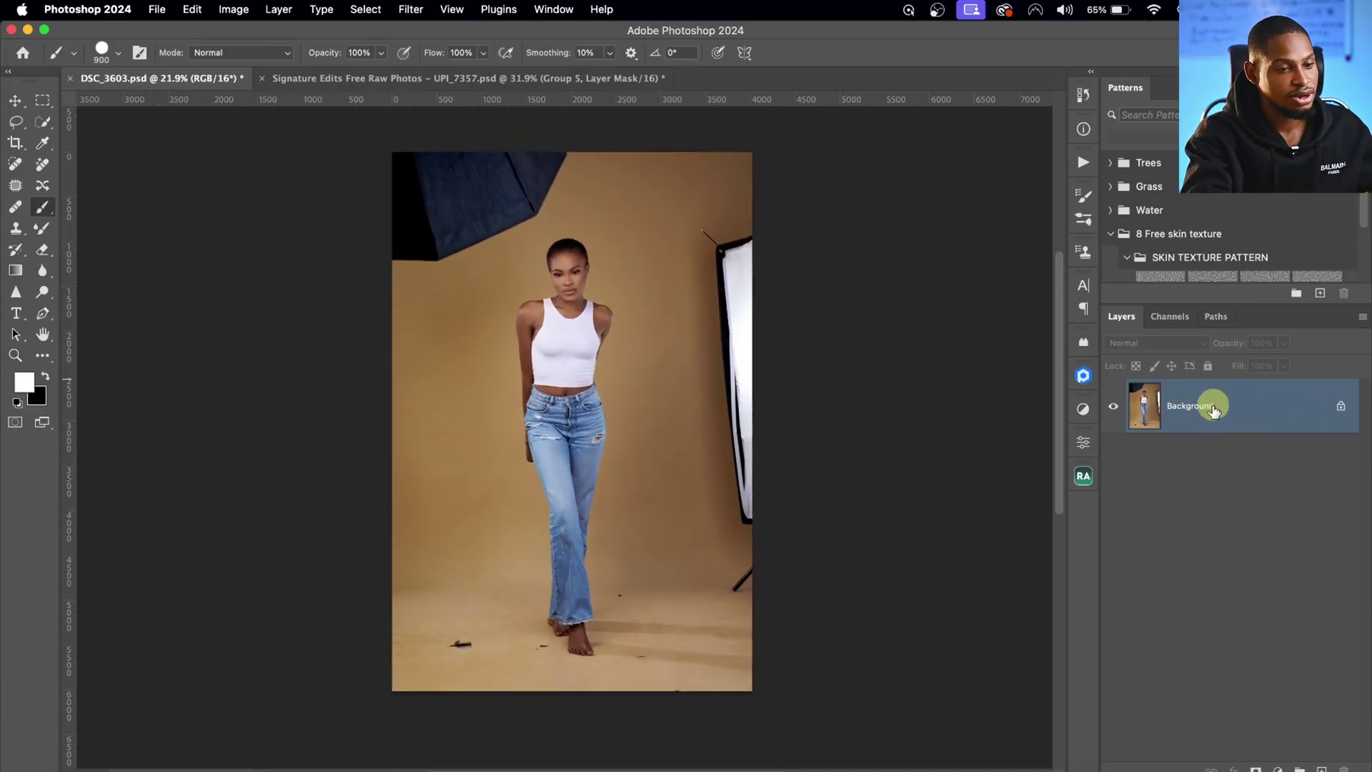
key(super+j)
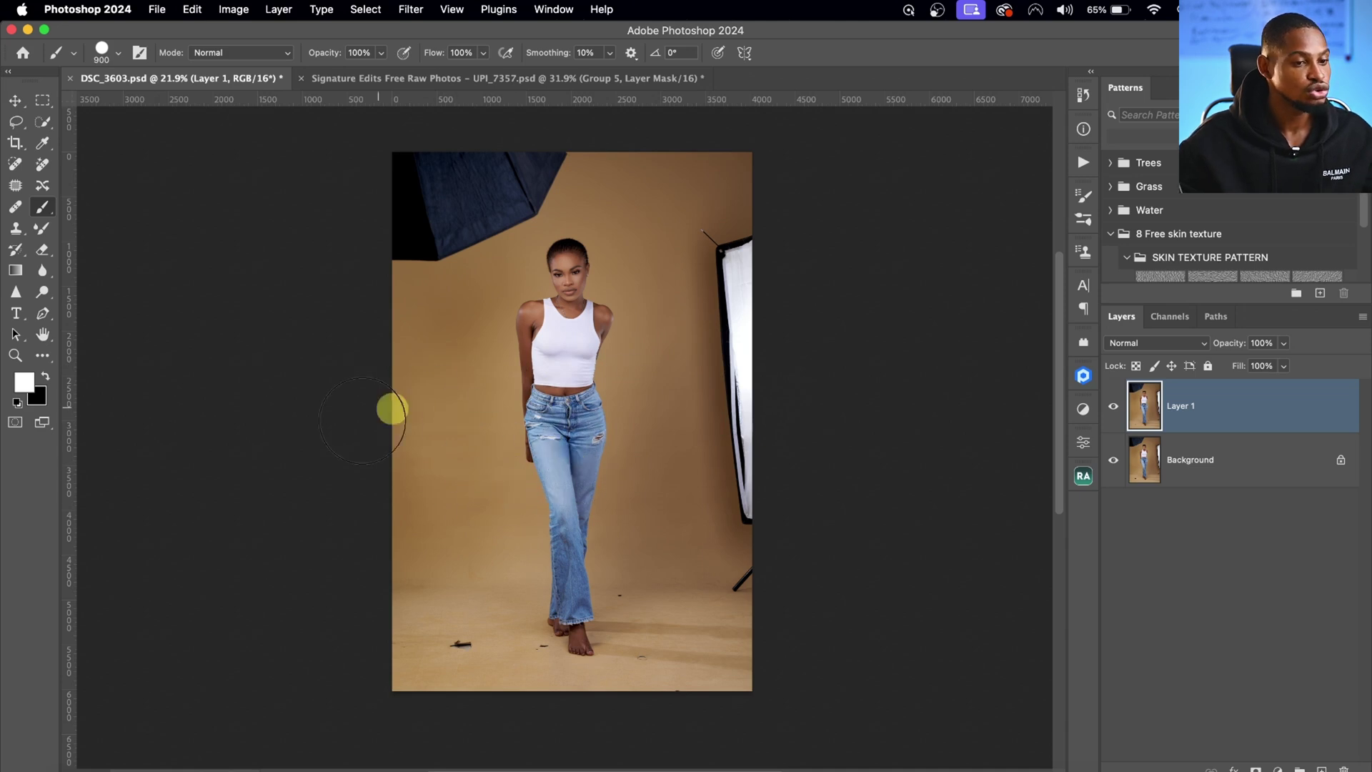
Step: Mark the dark blue softbox in the photo's upper-left corner with the Remove tool at brush size 1100
click(42, 166)
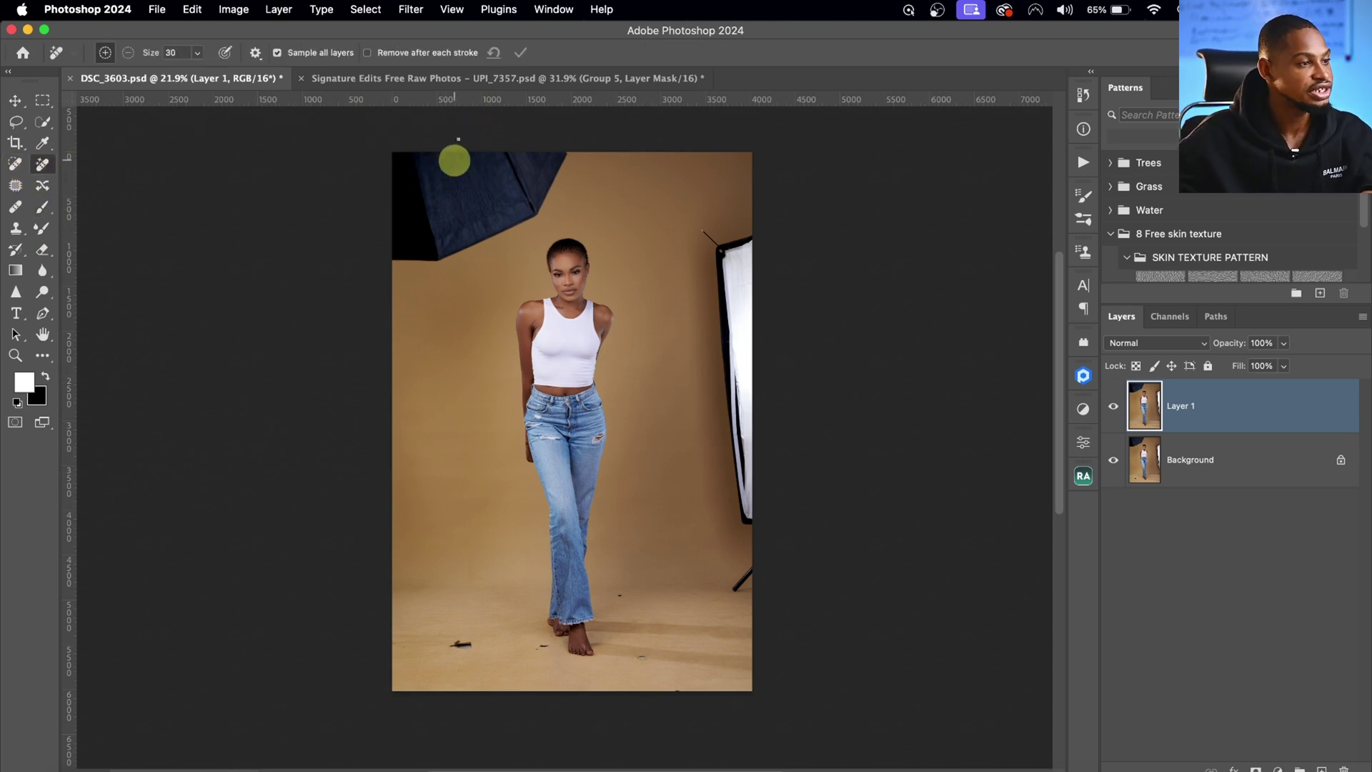
key(bracketright)
key(bracketright)
key(bracketright)
key(bracketright)
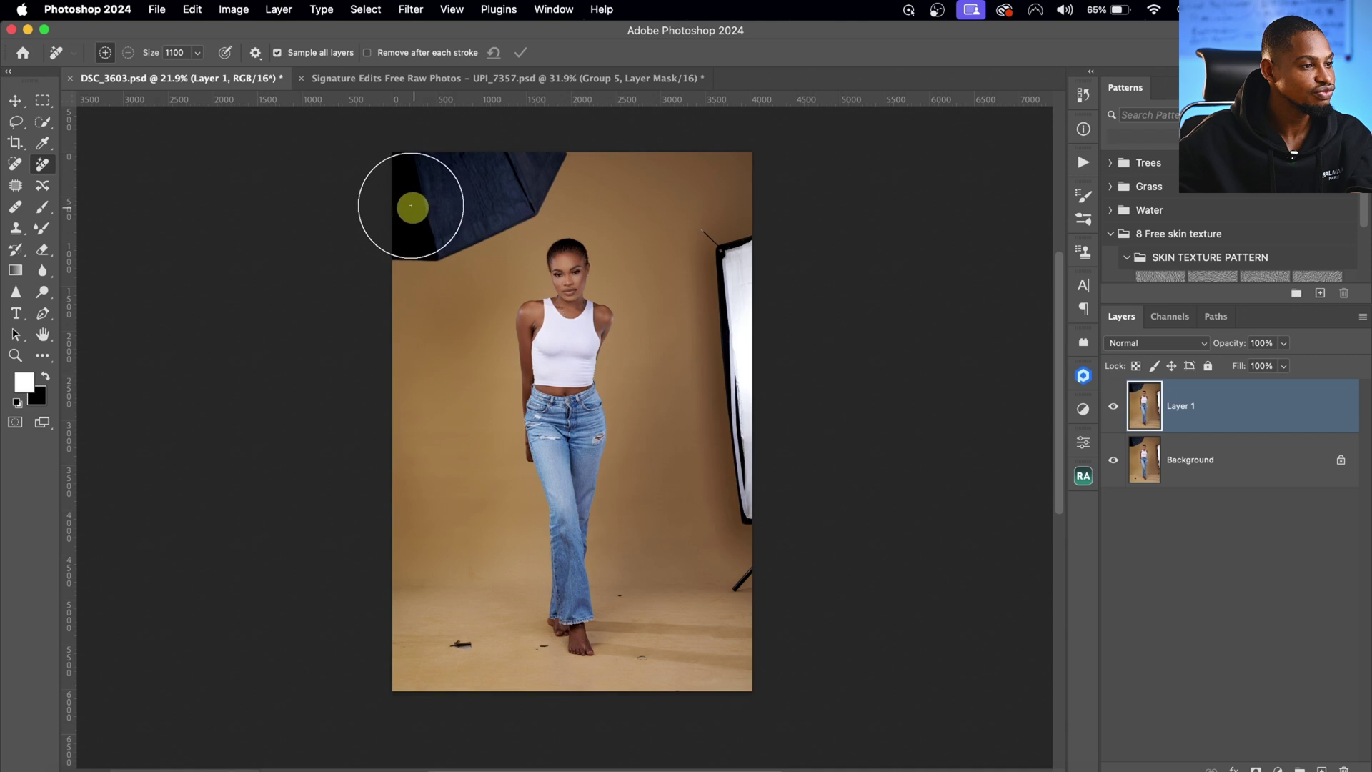
mouse_move(401, 187)
mouse_down()
mouse_move(413, 160)
mouse_move(543, 136)
mouse_move(502, 190)
mouse_move(407, 236)
mouse_move(374, 221)
mouse_up()
Step: Mark the white softbox along the photo's right edge for removal with the brush at size 600
key(bracketleft)
key(bracketleft)
key(bracketleft)
key(bracketleft)
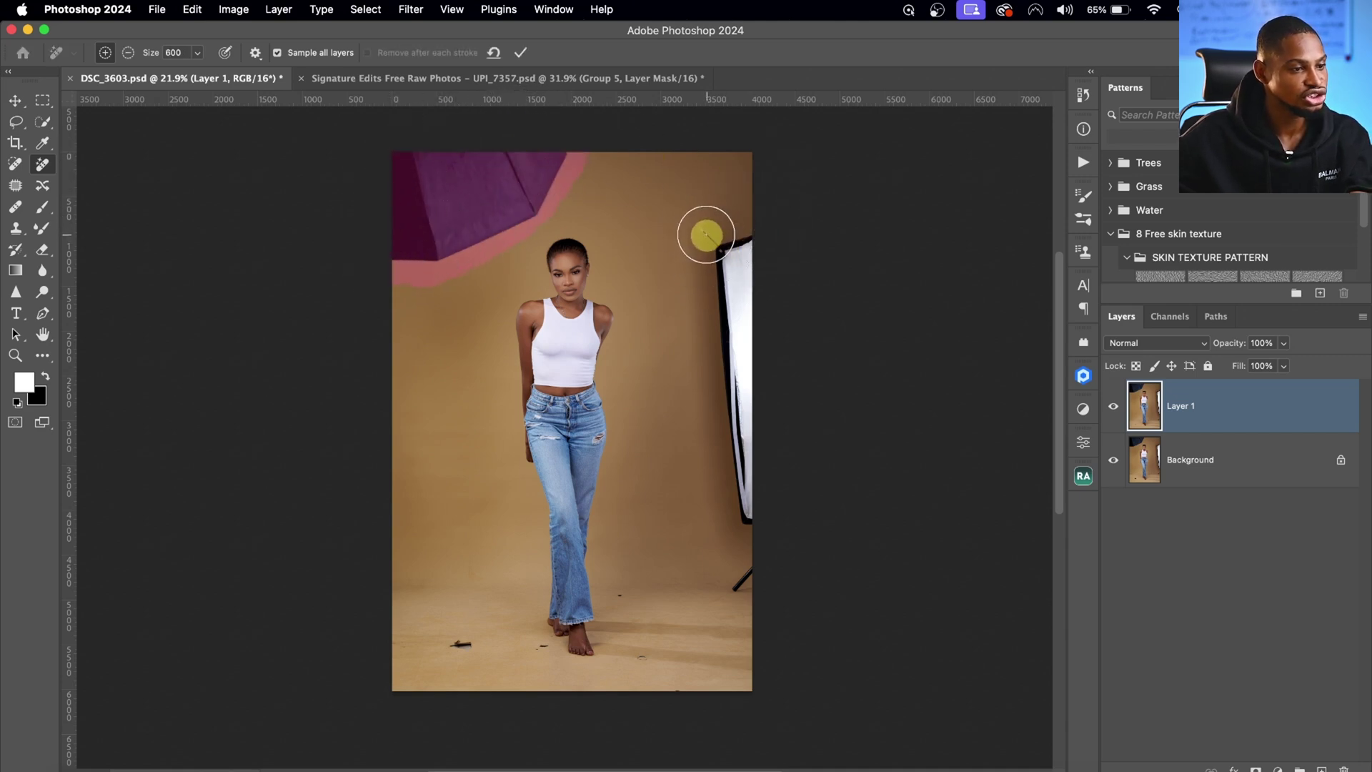
mouse_move(698, 236)
mouse_down()
mouse_move(762, 237)
mouse_move(732, 253)
mouse_move(723, 291)
mouse_move(752, 513)
mouse_move(743, 256)
mouse_up()
Step: Mark the light stand's foot and the floor debris with a smaller brush, down to size 150, and apply the removal
key(bracketleft)
key(bracketleft)
key(bracketleft)
drag(744, 572, 740, 593)
click(452, 637)
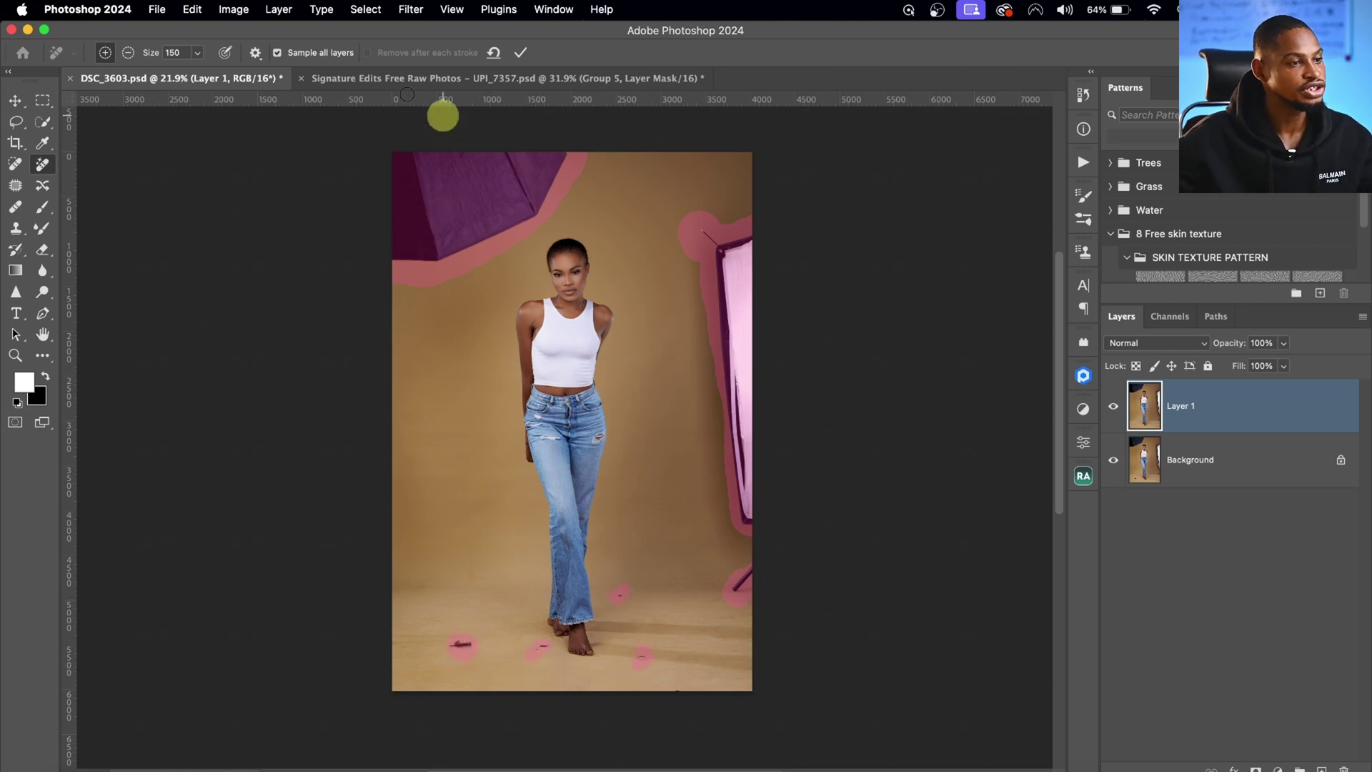
click(521, 54)
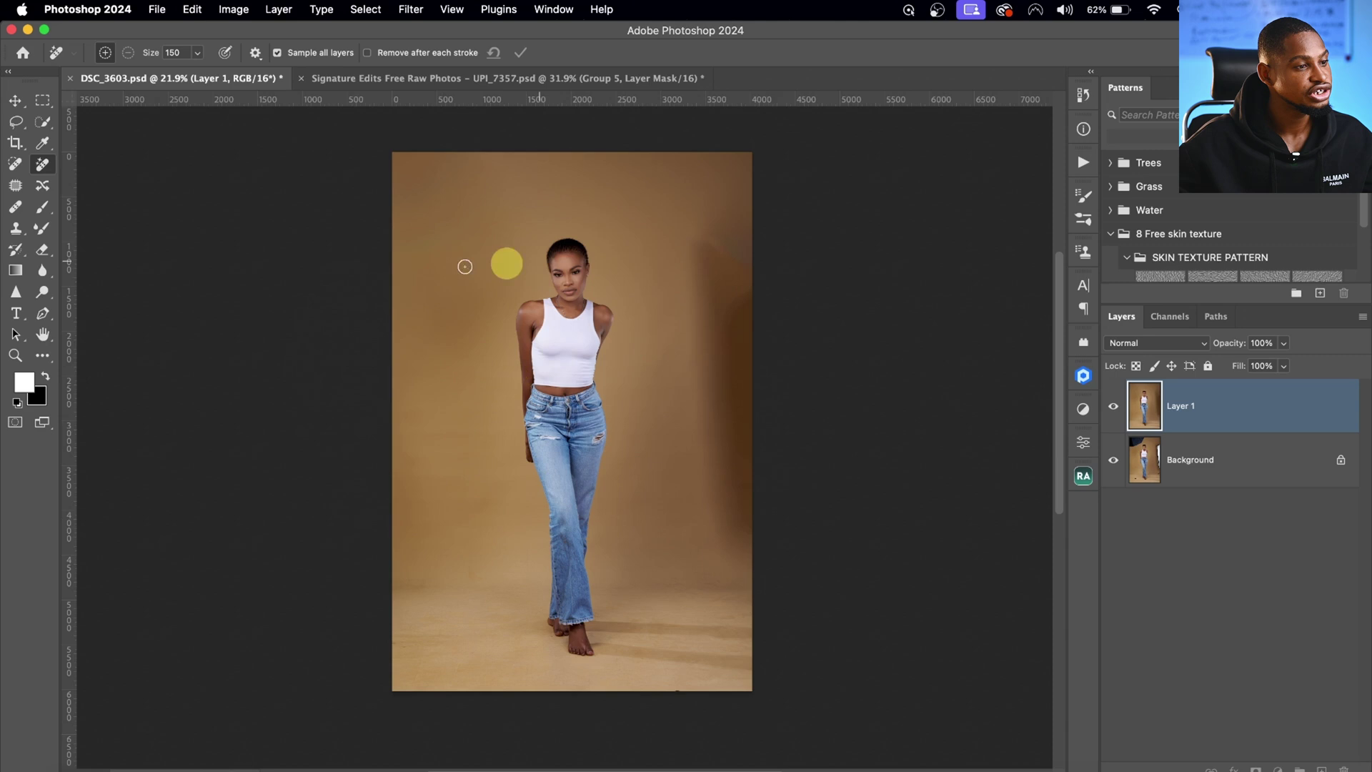
click(1114, 409)
click(1113, 409)
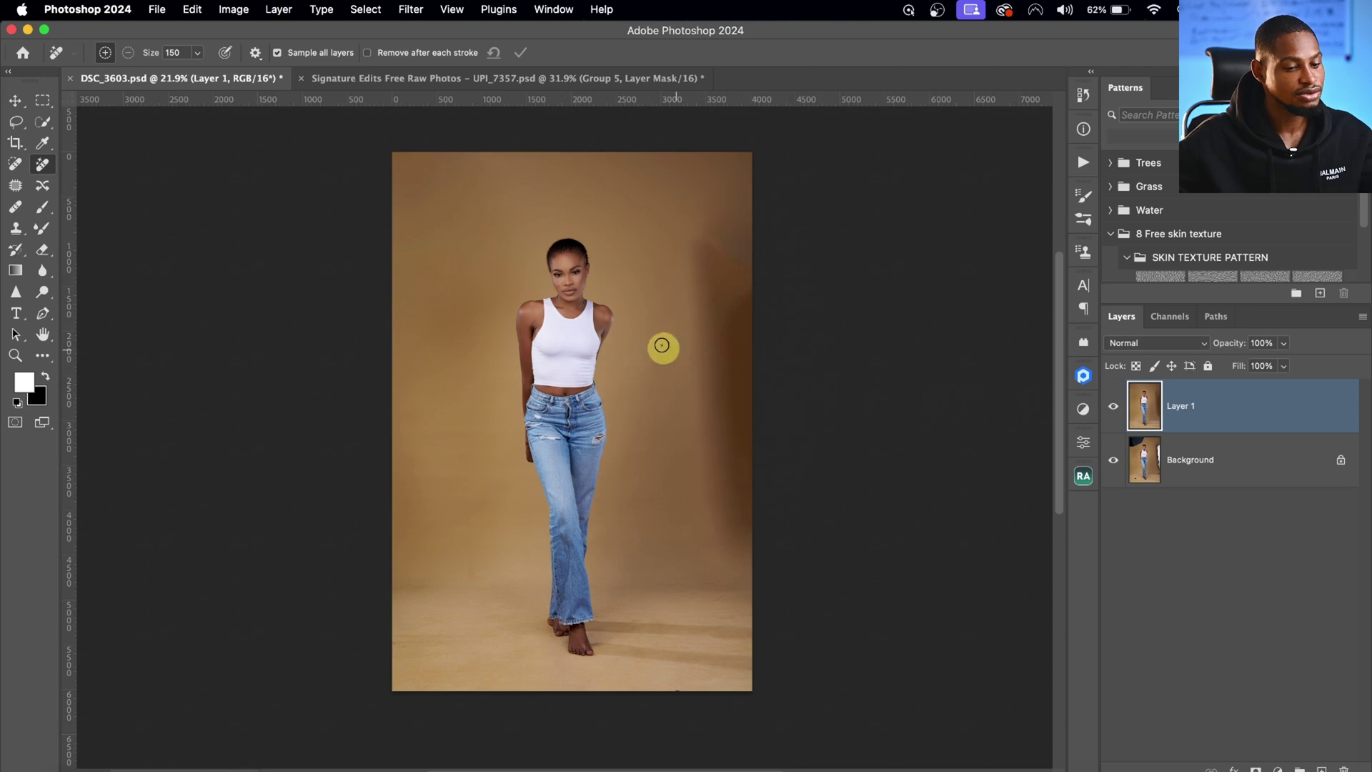
Step: Remove the leftover dark shadow along the photo's right edge with a larger Remove brush and compare with the original
key(bracketright)
key(bracketright)
key(bracketright)
key(bracketright)
key(bracketright)
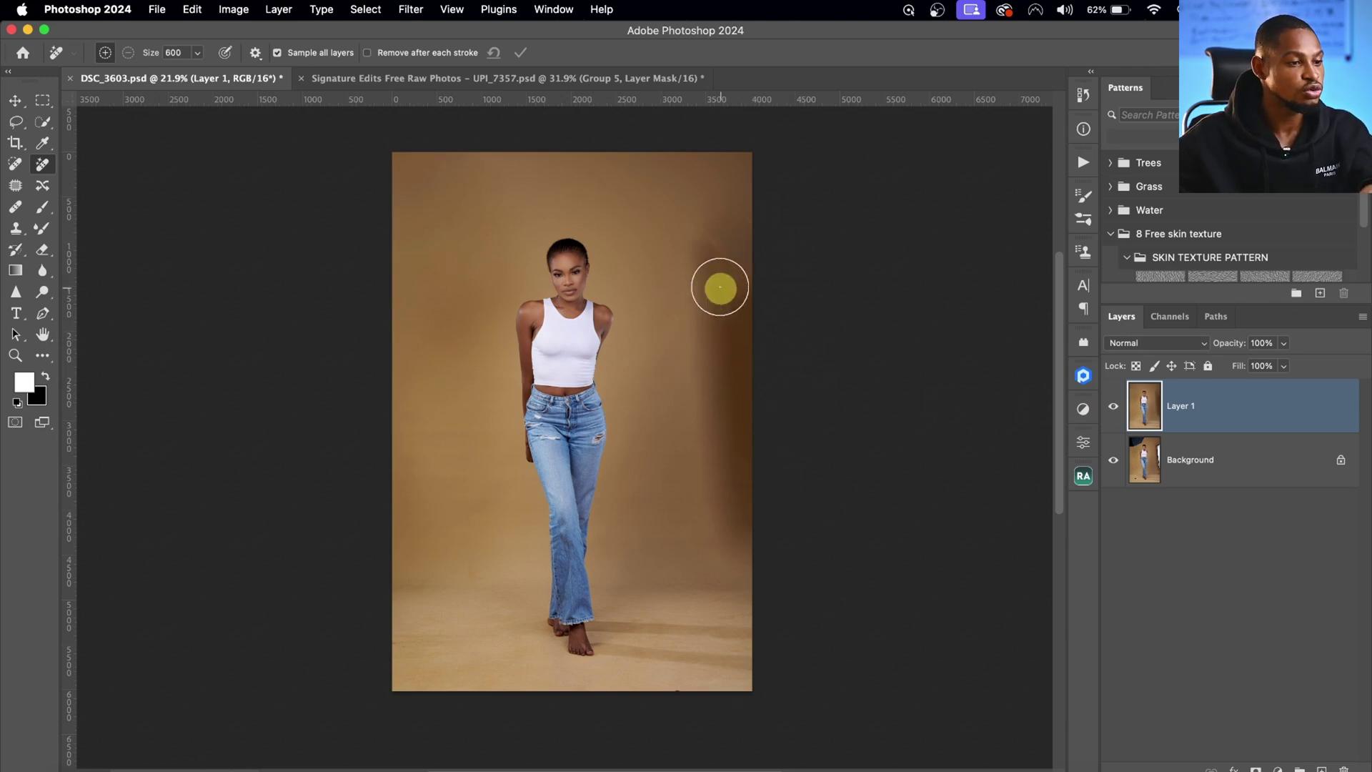
key(bracketleft)
drag(720, 259, 744, 556)
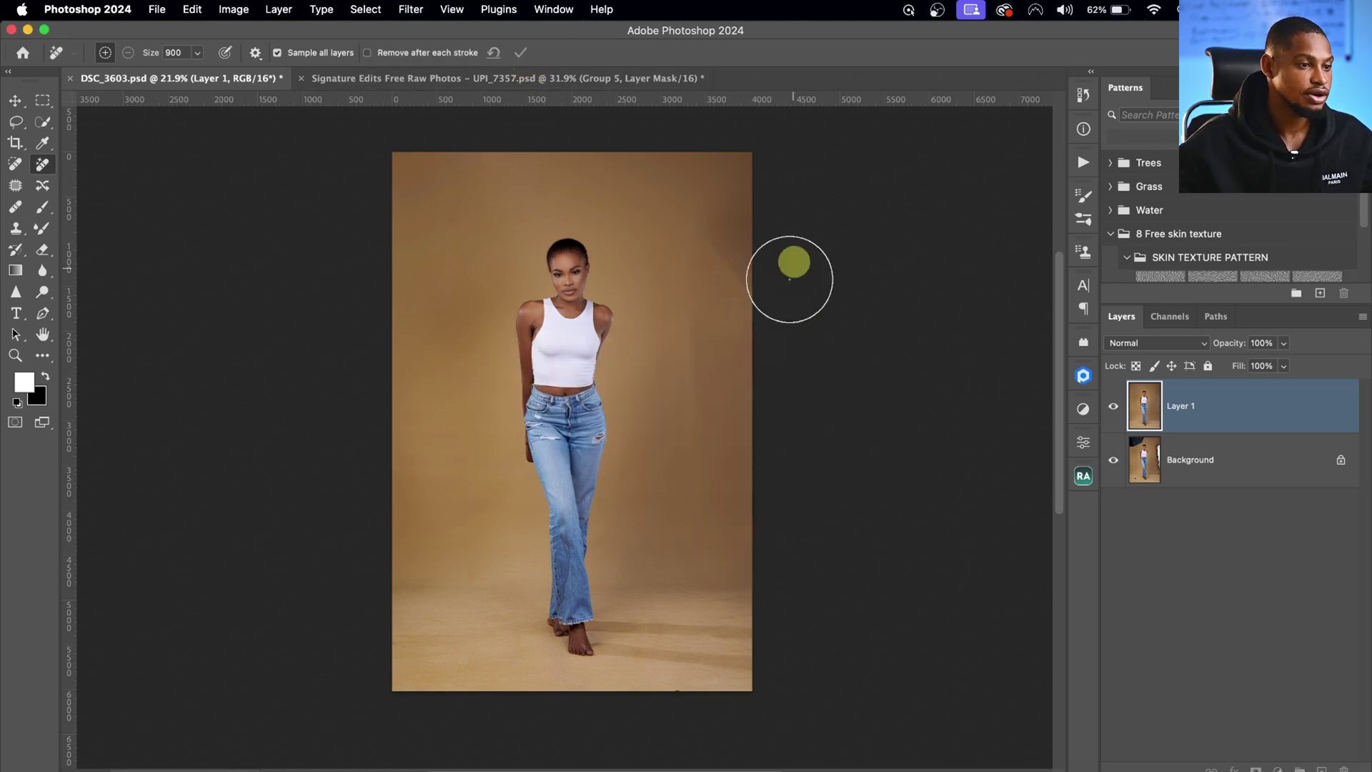
click(1114, 407)
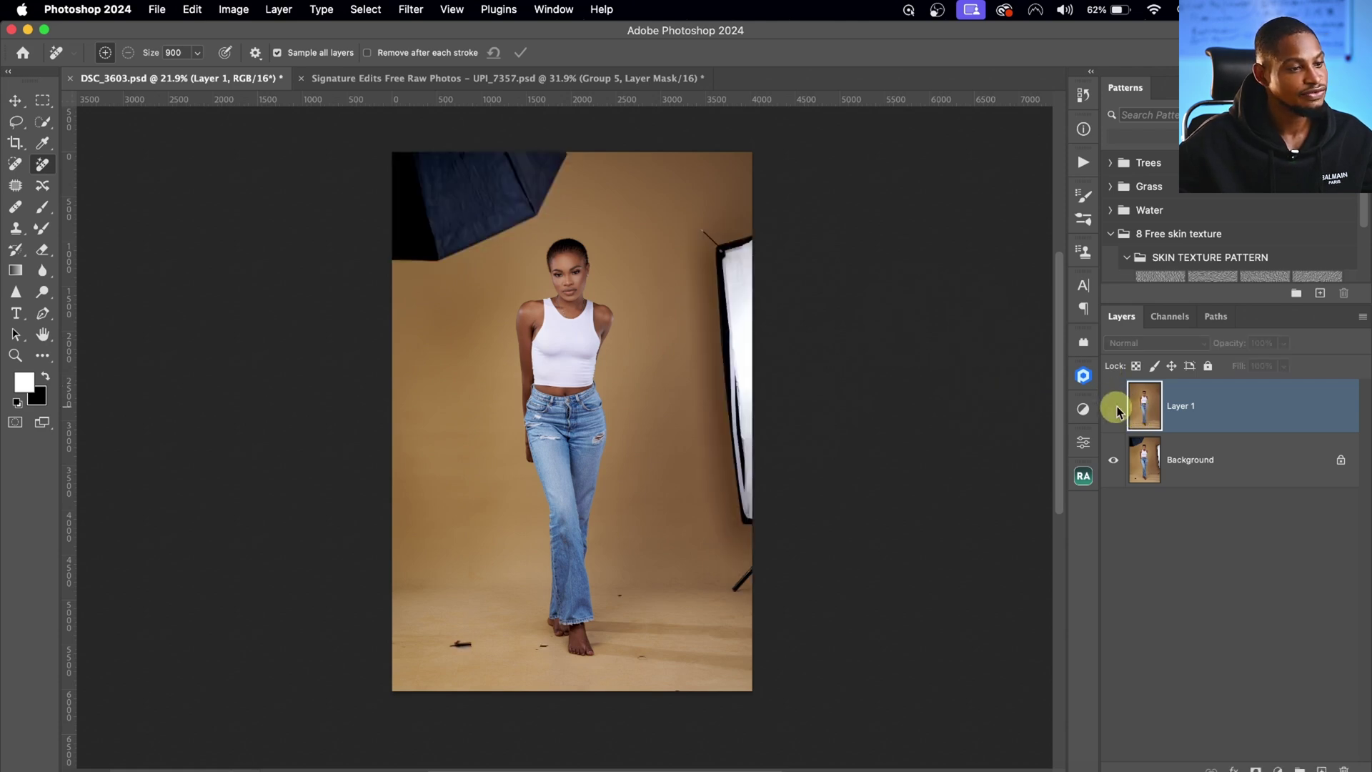
click(1114, 405)
key(bracketleft)
key(bracketleft)
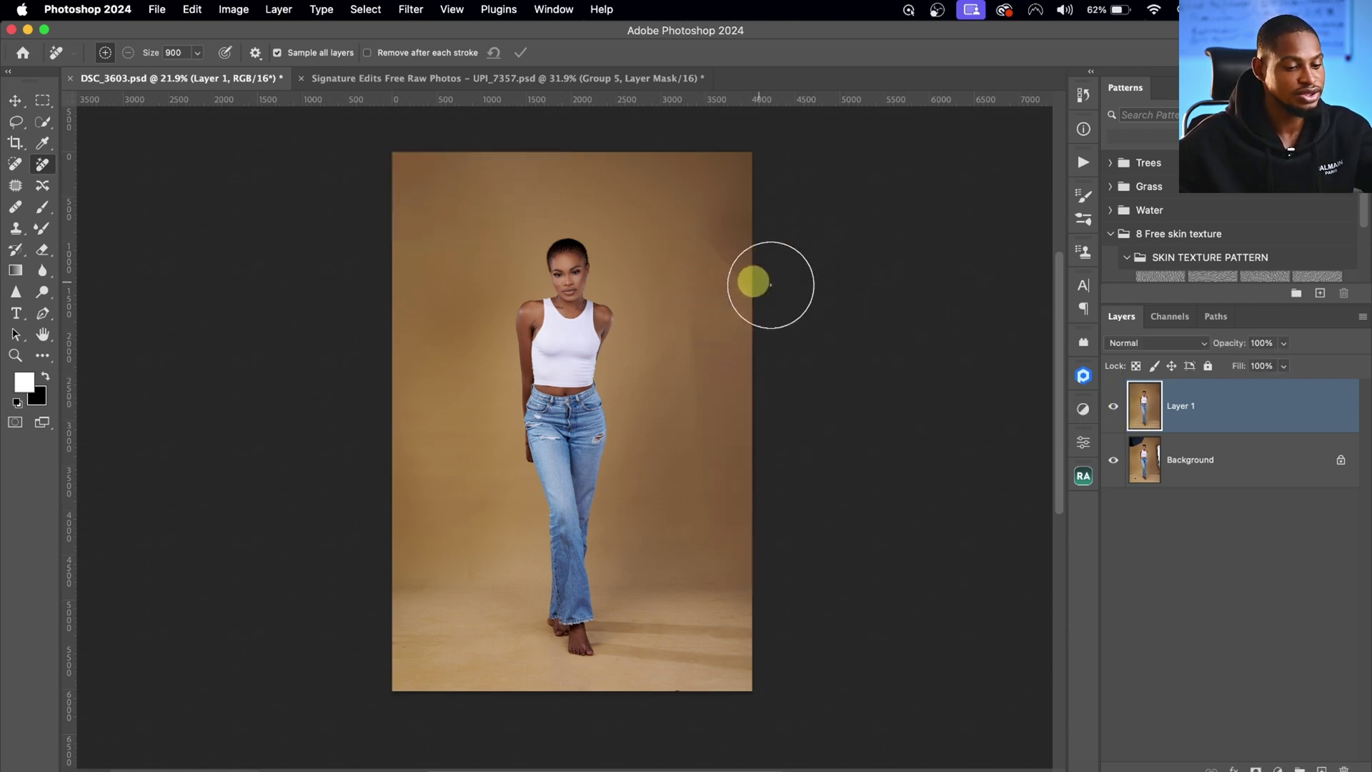
key(bracketleft)
key(bracketleft)
key(bracketleft)
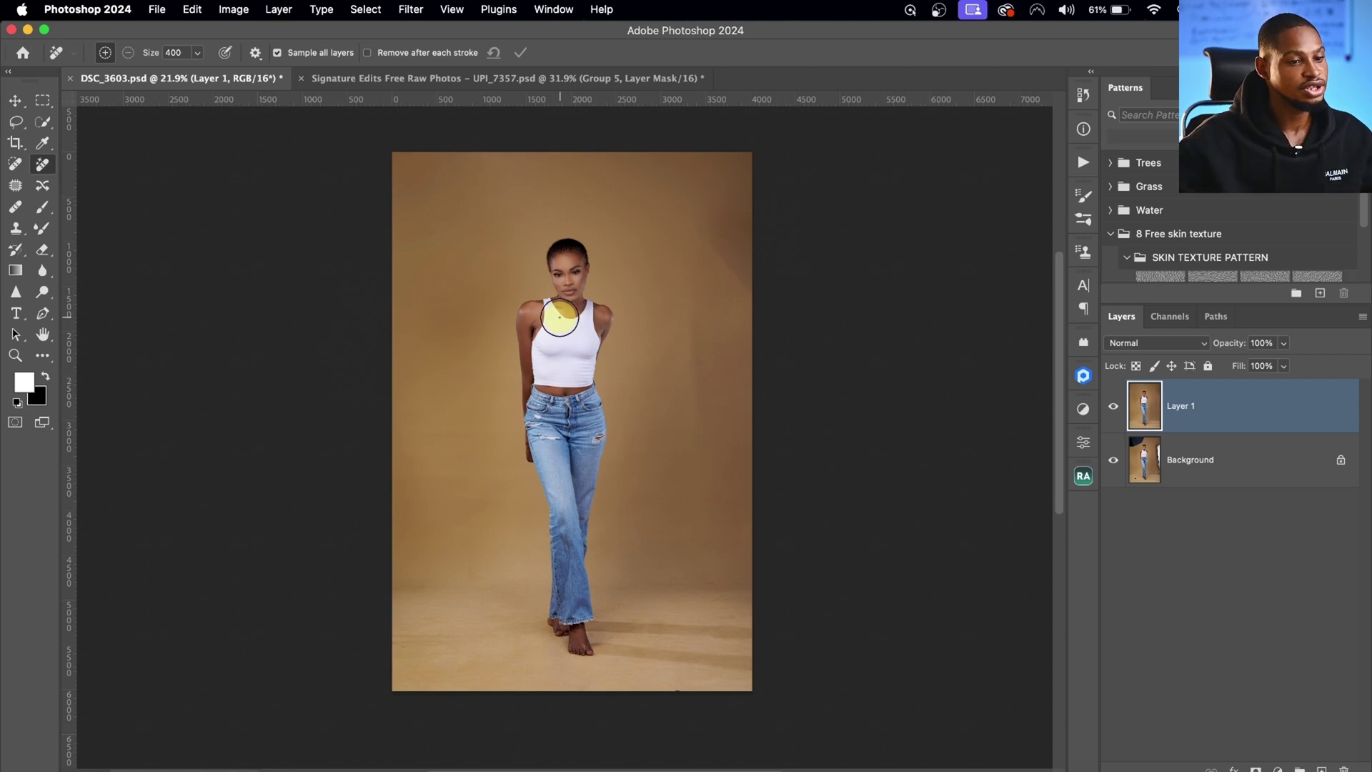
Step: Hide Layer 1 and make a new duplicate of the Background layer
click(1112, 409)
click(1178, 463)
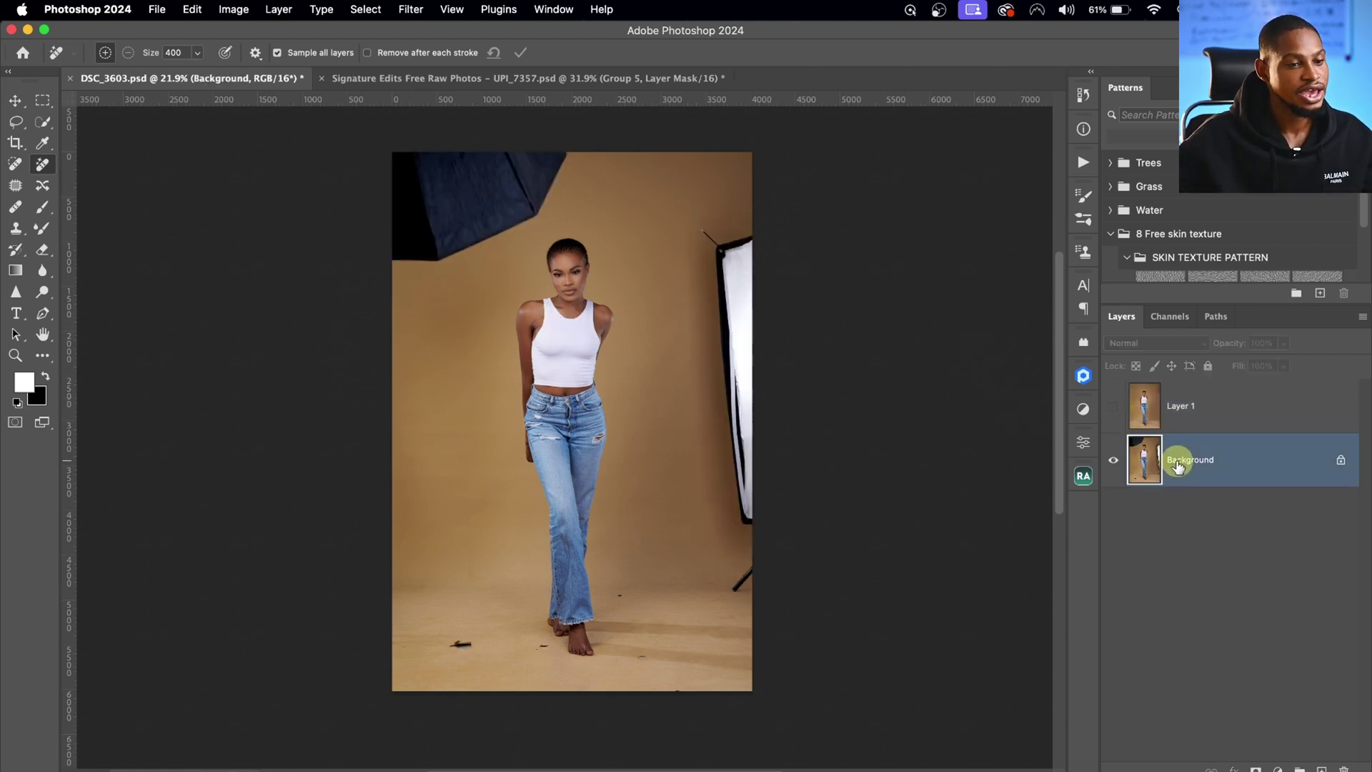
key(super+j)
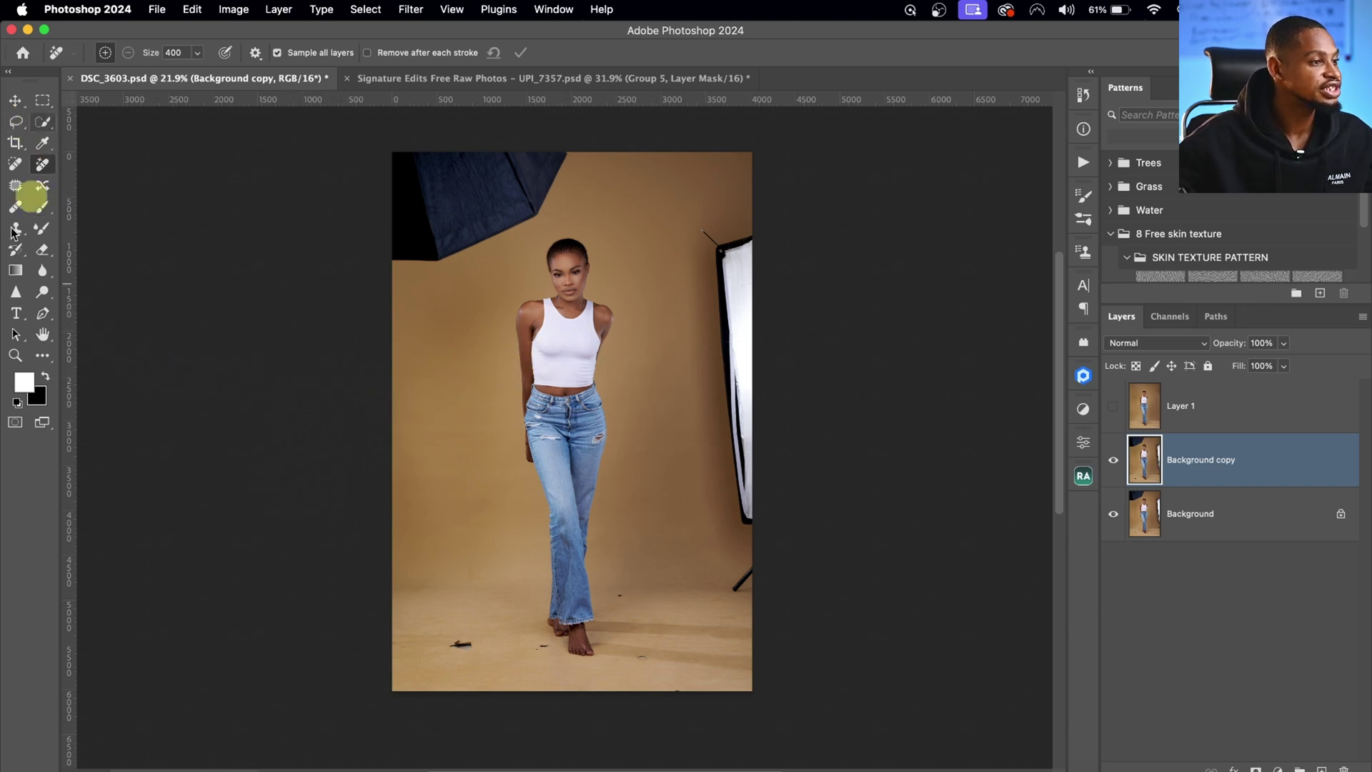
Step: Draw a freehand Lasso selection around the dark blue softbox in the photo's upper-left corner
click(15, 123)
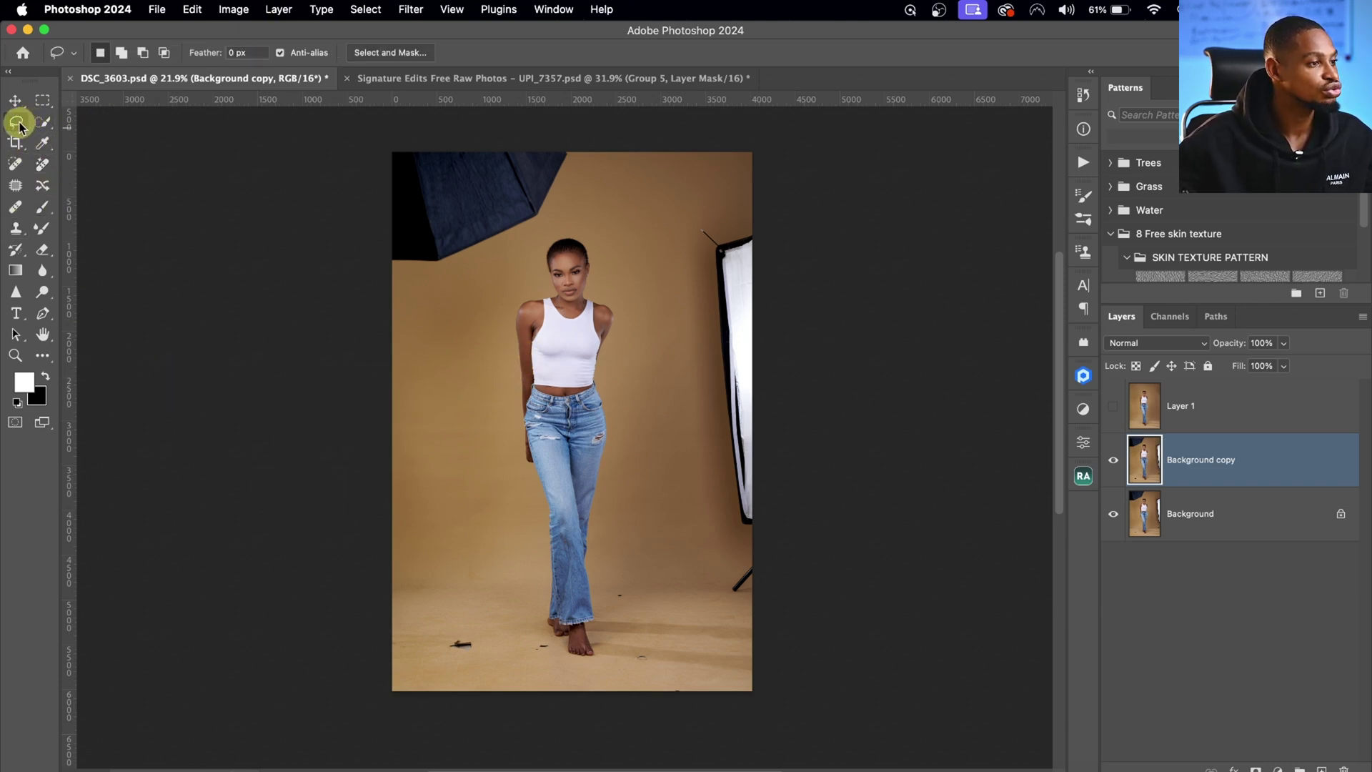
mouse_move(20, 127)
mouse_down()
mouse_move(16, 116)
mouse_move(80, 127)
mouse_up()
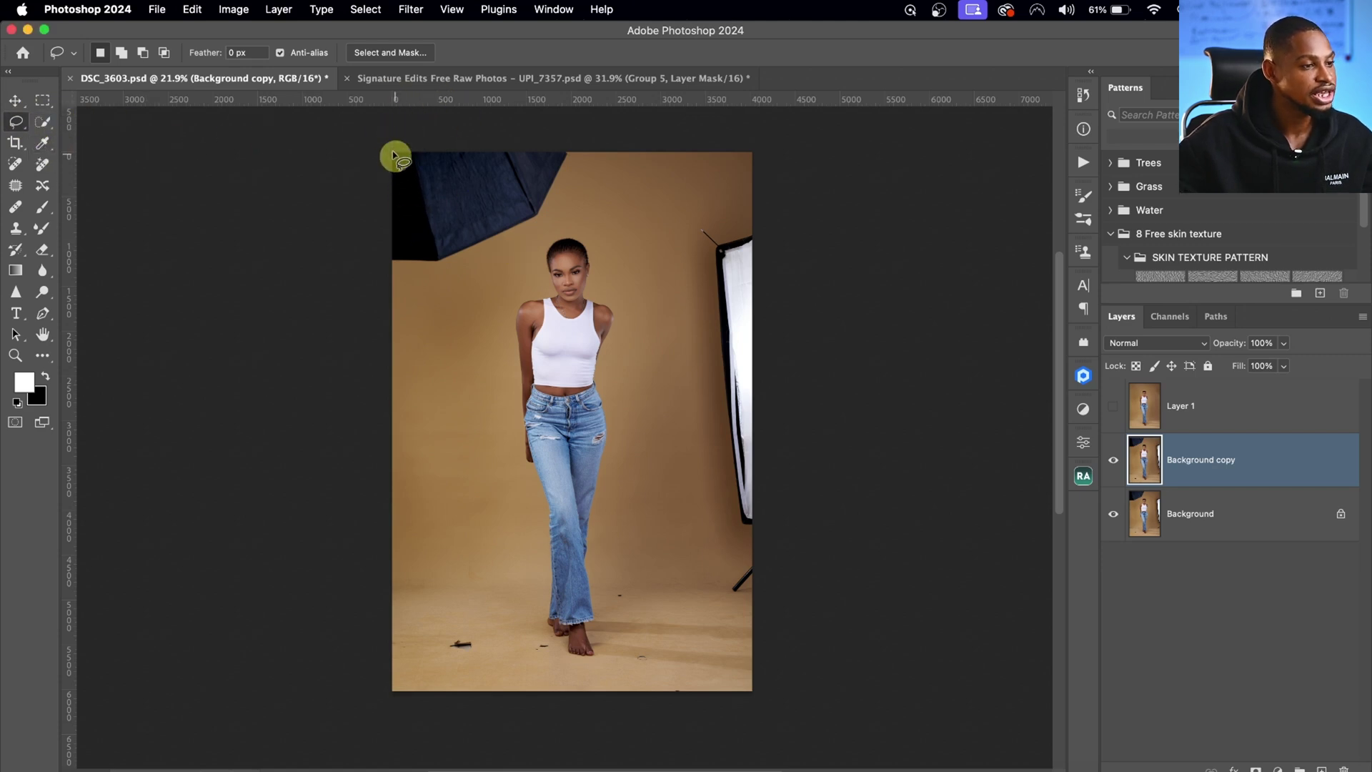
drag(593, 152, 558, 212)
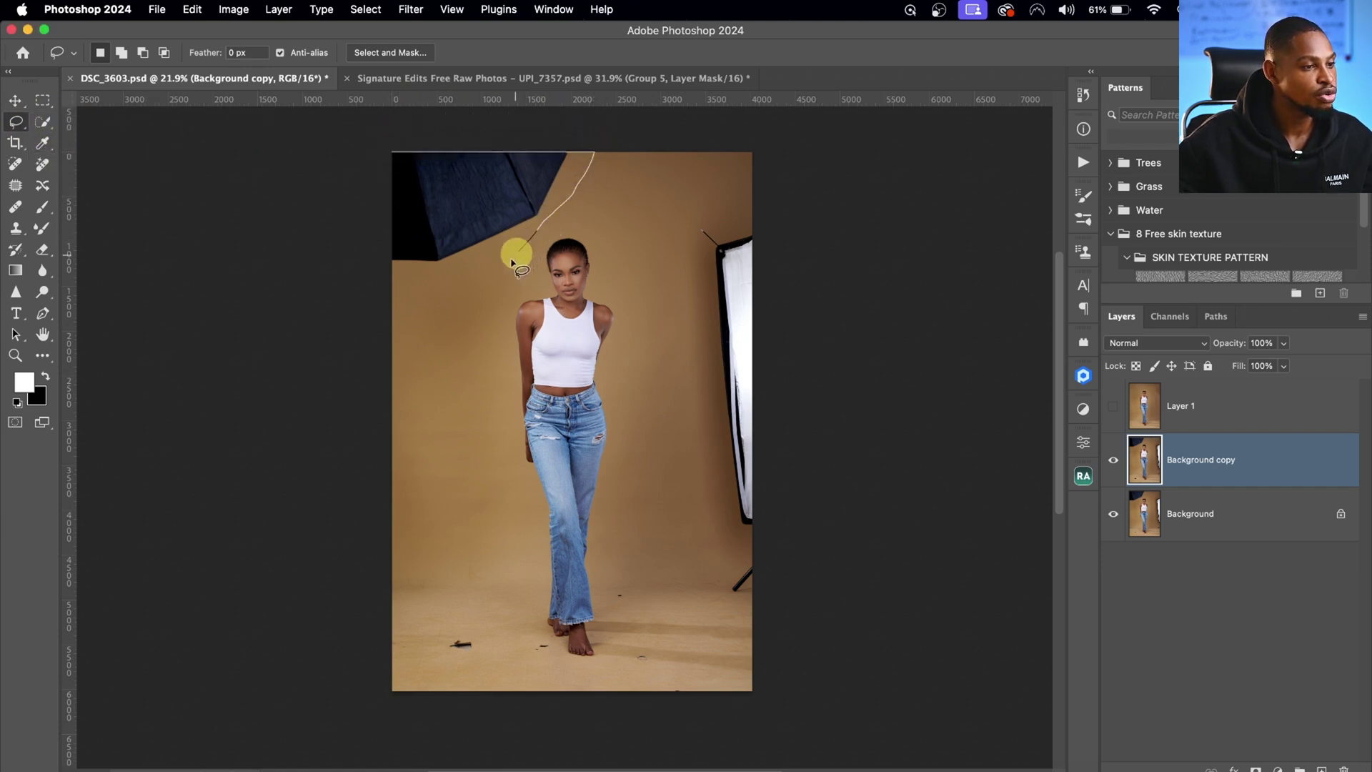
mouse_move(401, 300)
mouse_down()
mouse_move(367, 240)
mouse_move(358, 92)
mouse_up()
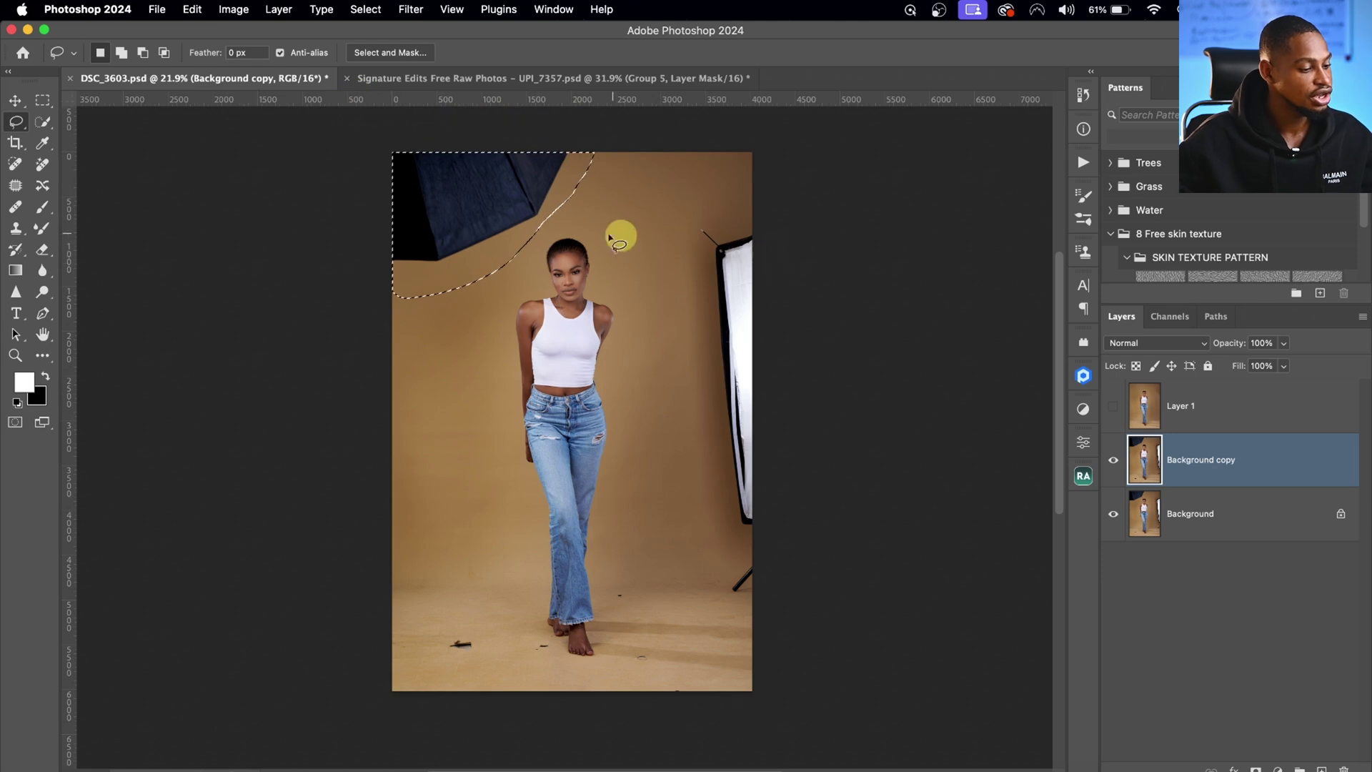
Step: Add the white softbox and its stand along the photo's right edge to the lasso selection
key(shift)
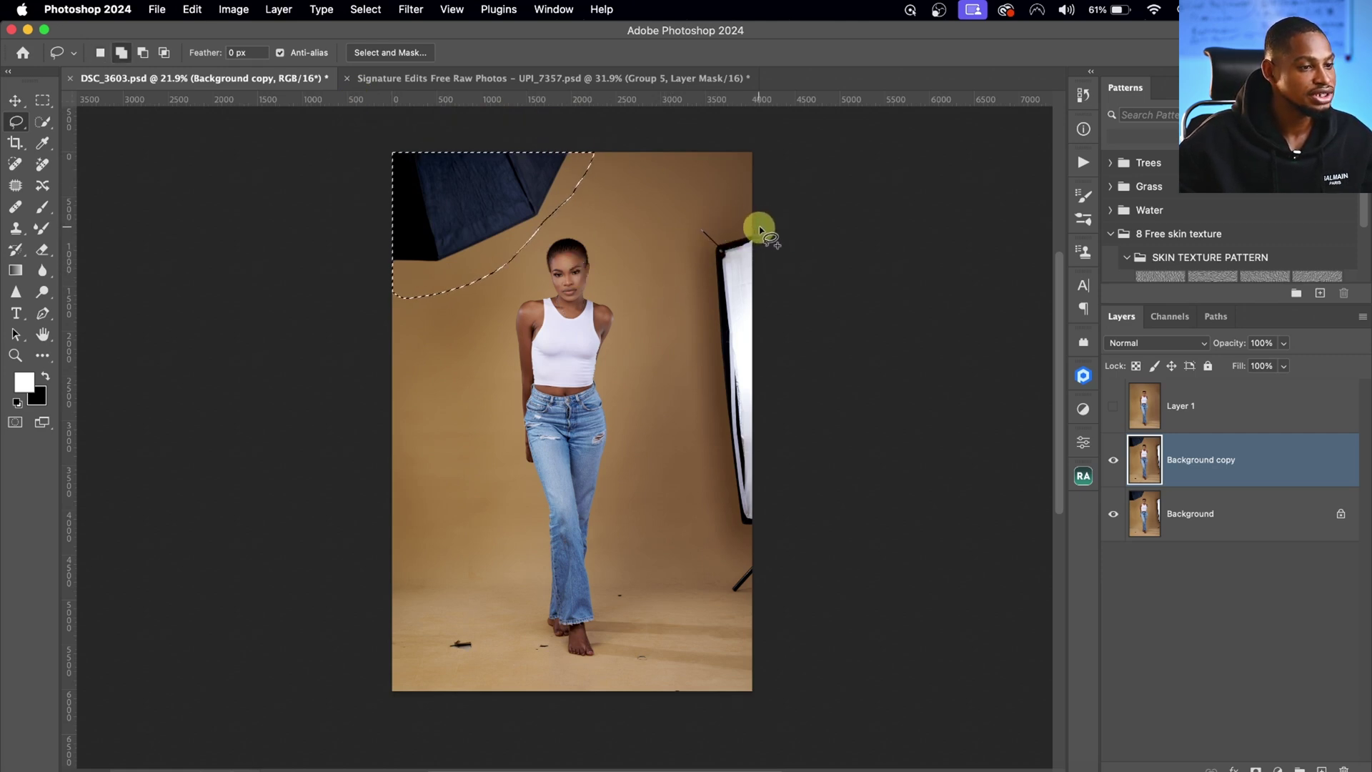
mouse_move(688, 239)
mouse_down()
mouse_move(709, 269)
mouse_move(708, 435)
mouse_move(738, 541)
mouse_move(715, 594)
mouse_move(737, 617)
mouse_move(769, 562)
mouse_move(770, 375)
mouse_up()
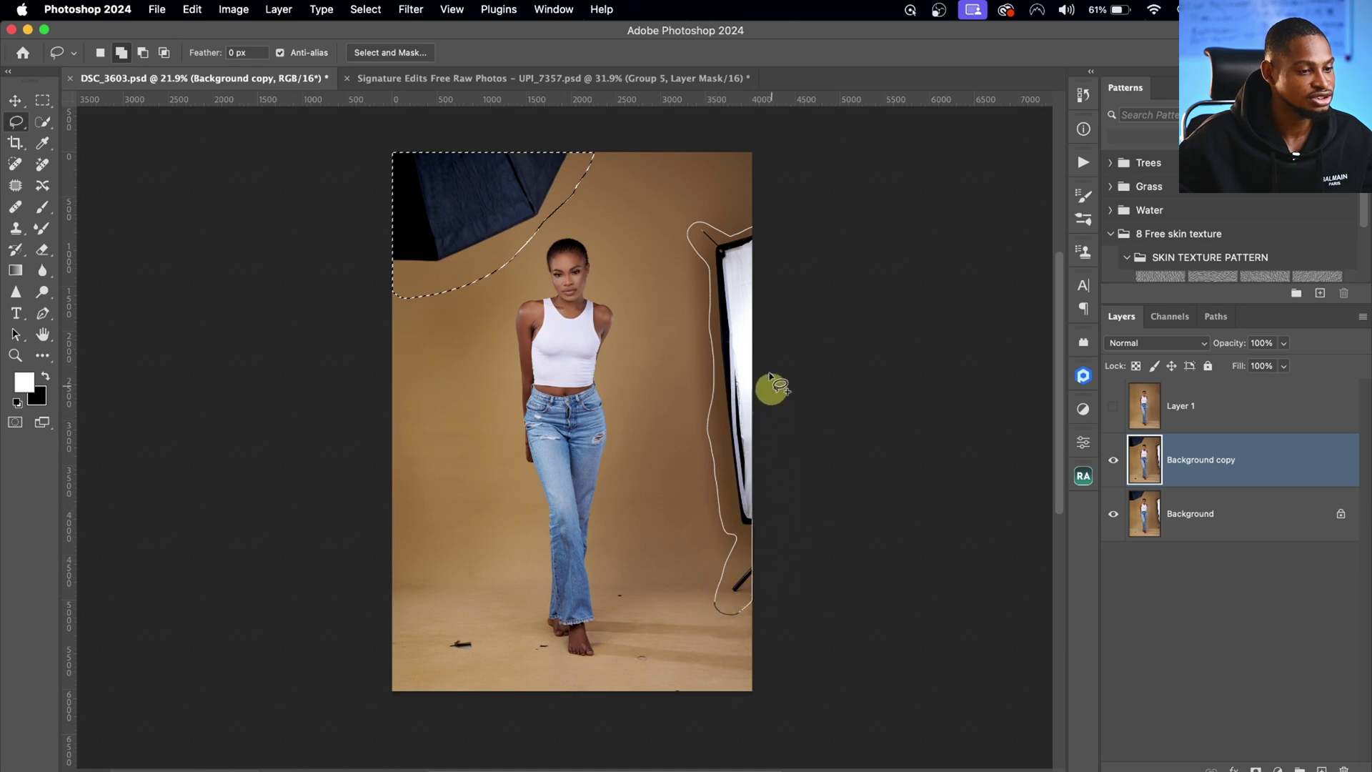
drag(758, 257, 756, 266)
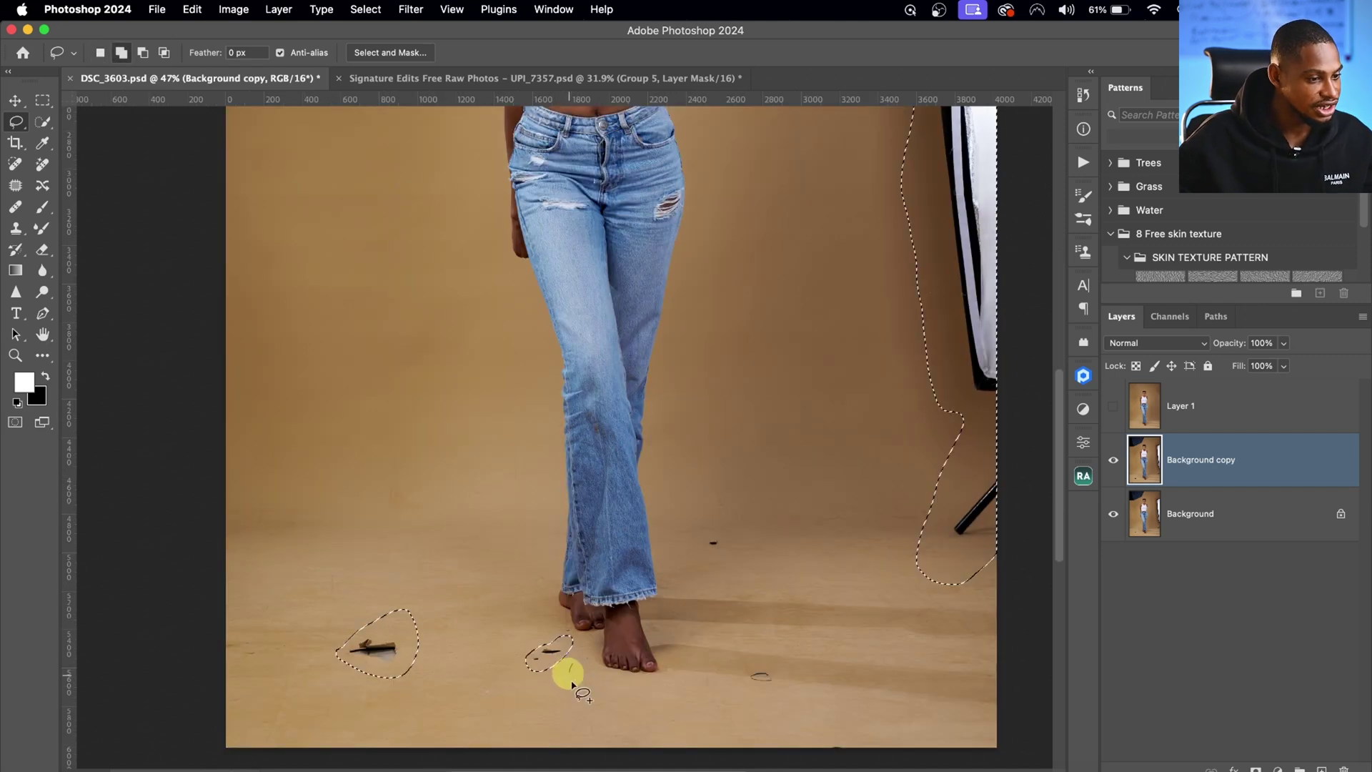
Step: Add the small pieces of debris on the floor around the model's feet to the lasso selection
drag(772, 672, 775, 677)
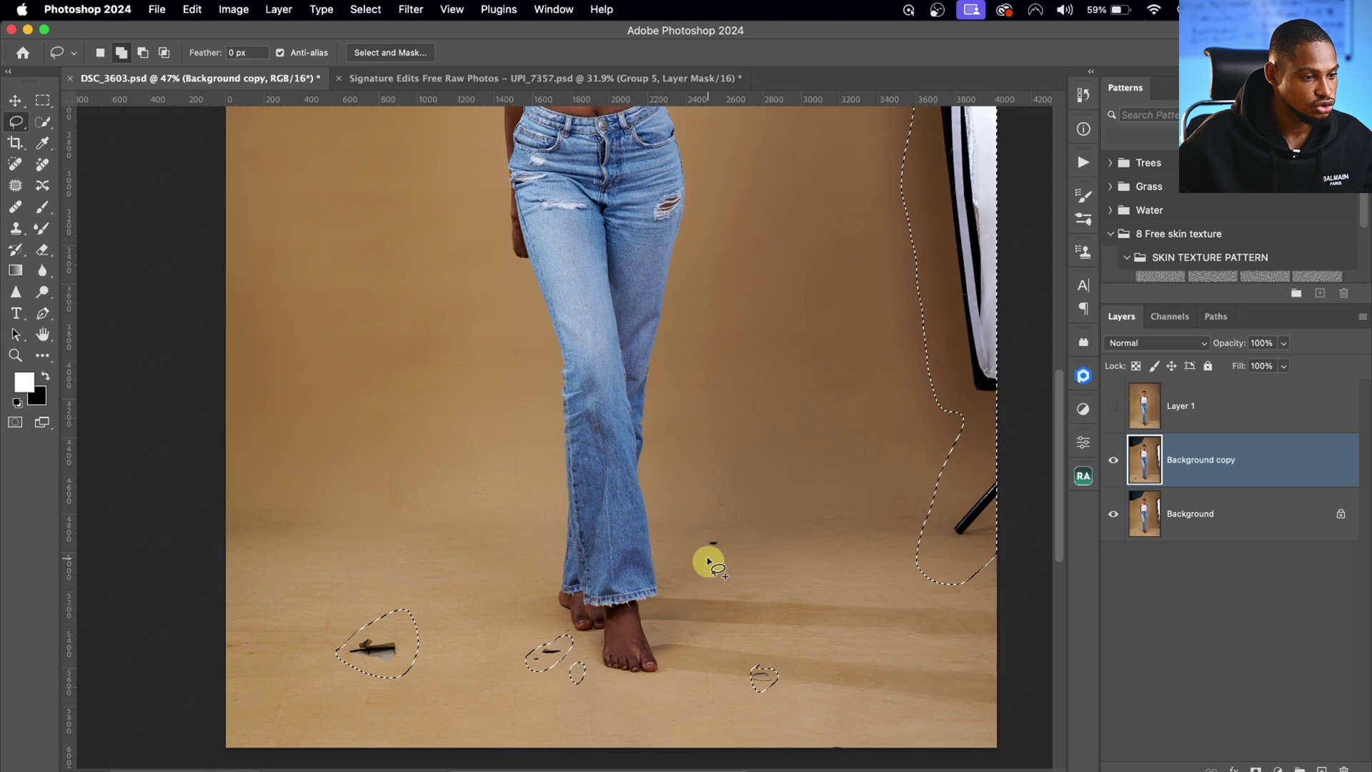
key(z)
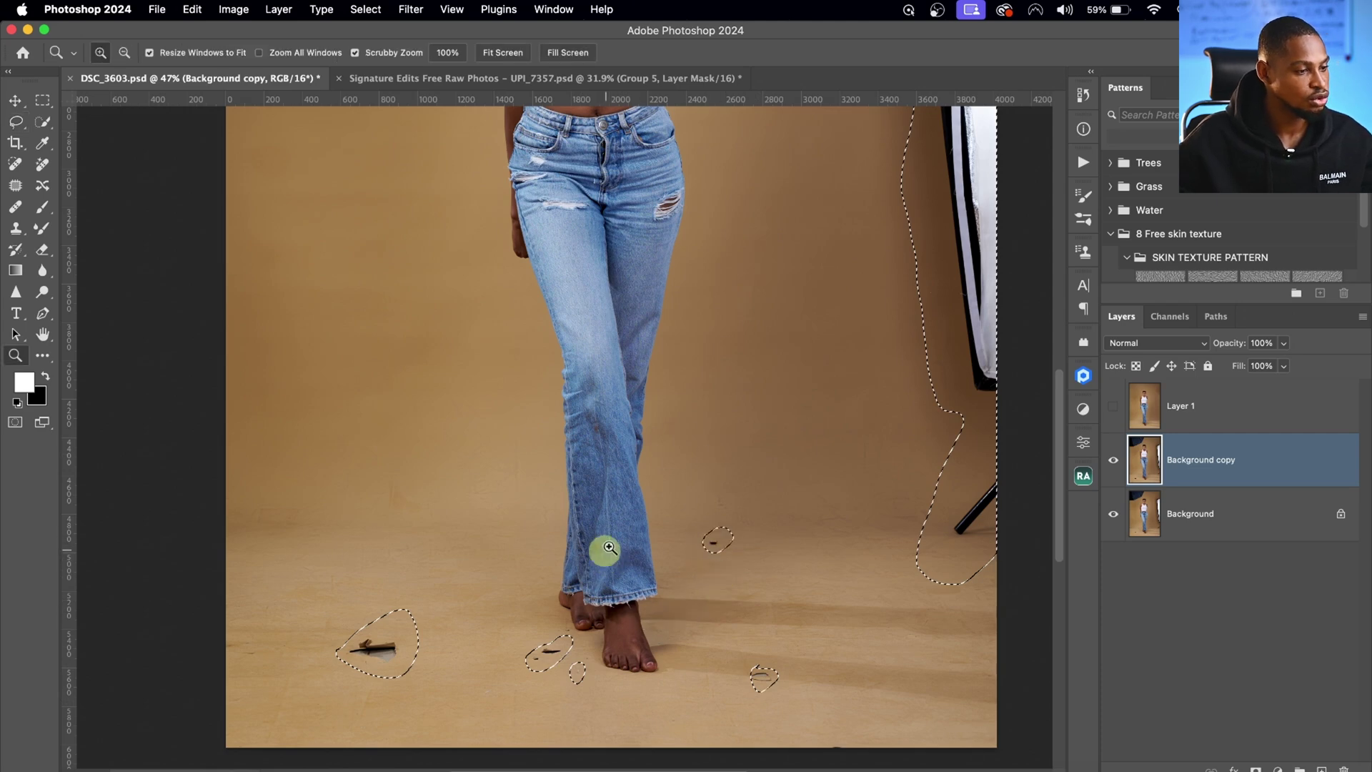
drag(632, 508, 568, 512)
key(l)
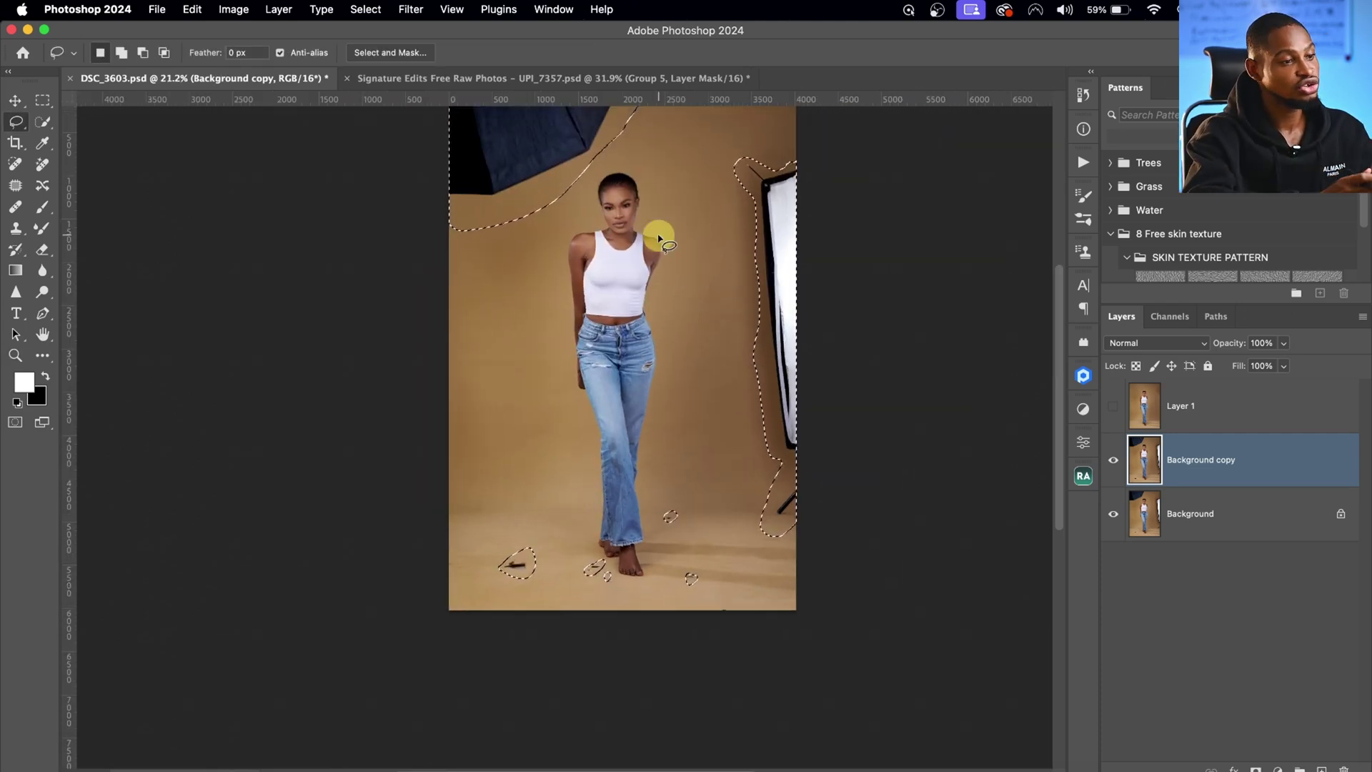
Step: Replace the selected areas using Content-Aware Fill with output to a new layer, and clear the selection
click(195, 10)
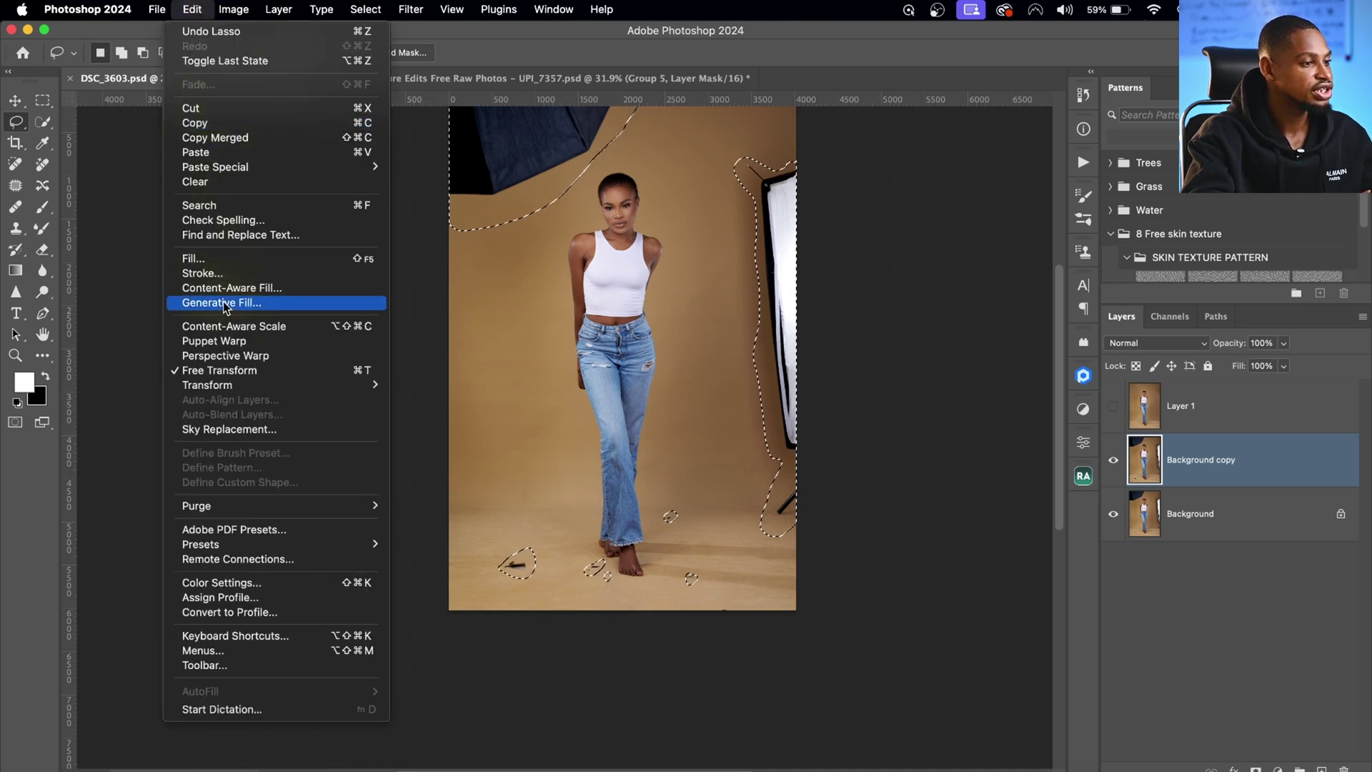
click(278, 293)
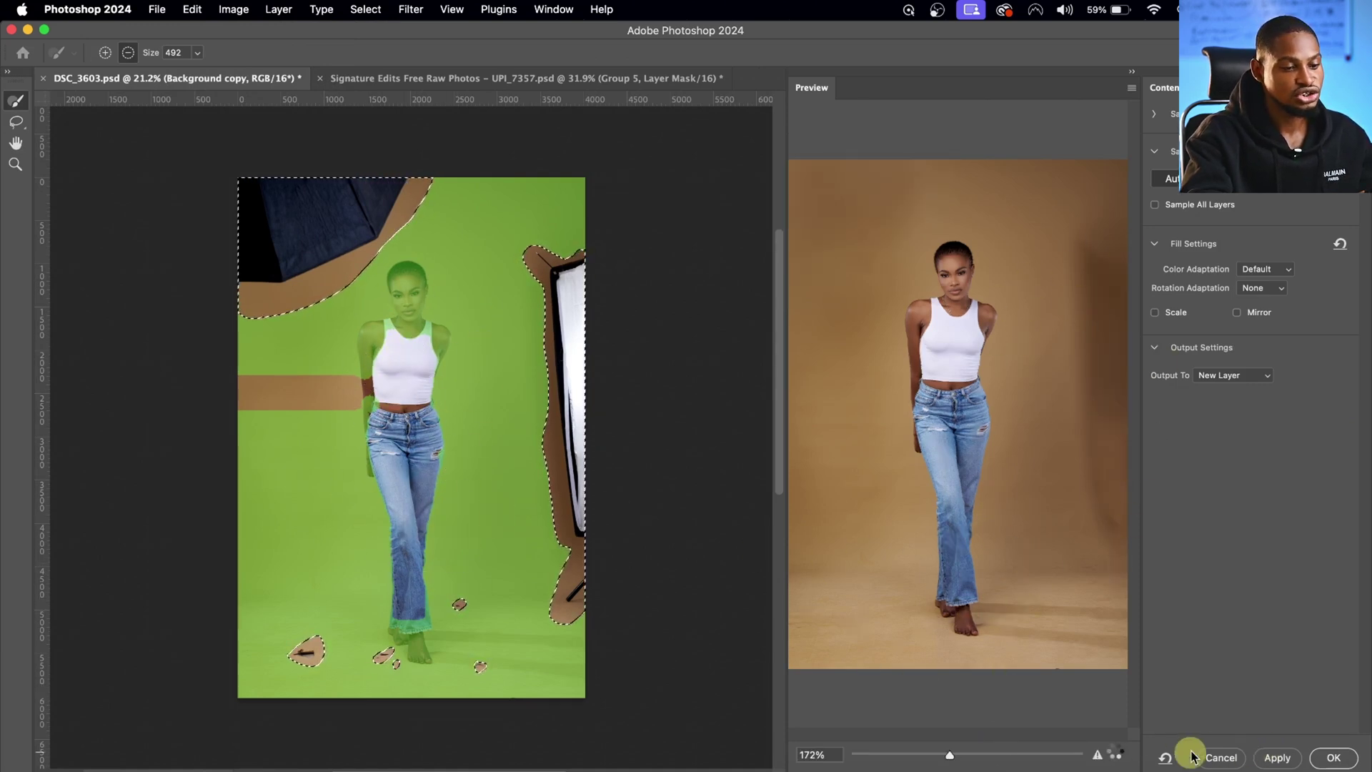
click(1332, 756)
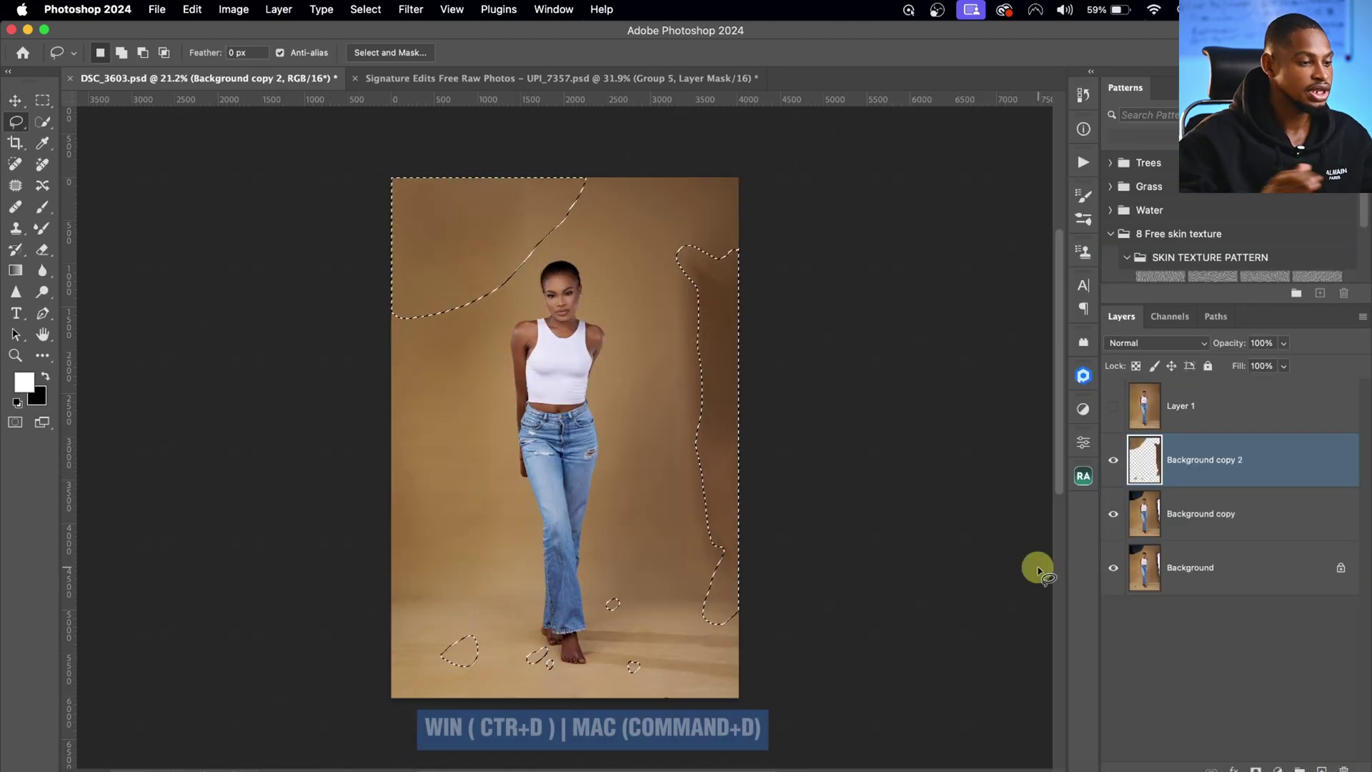
key(super+d)
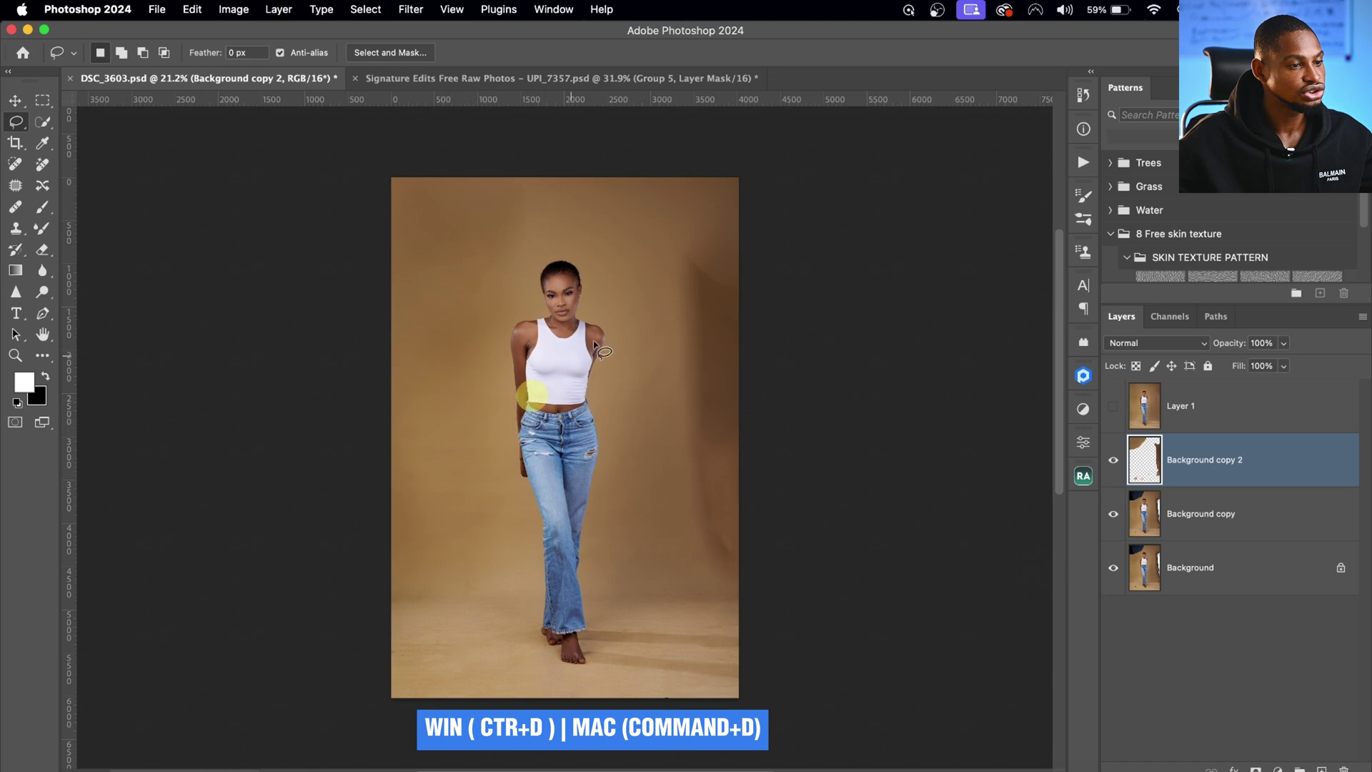
Step: Delete the hidden Layer 1 that holds the Remove tool version
key(z)
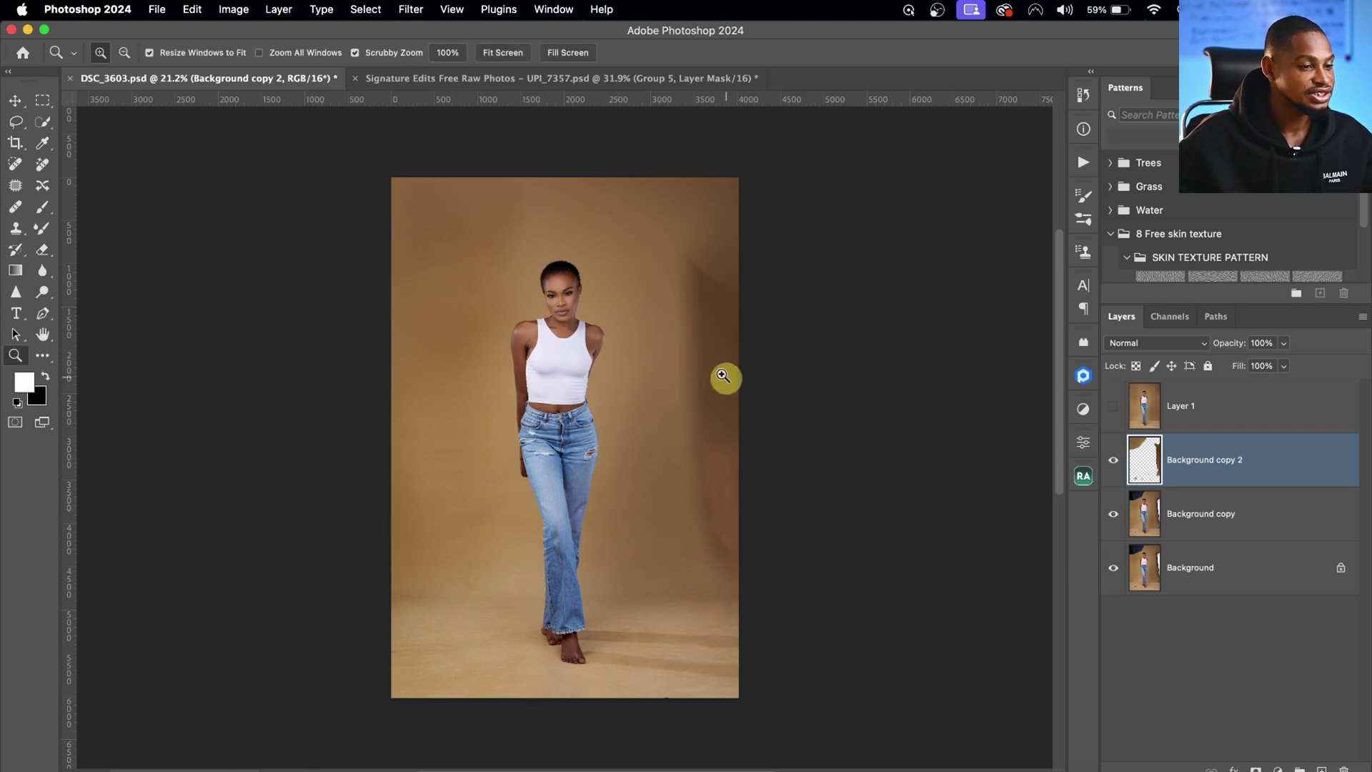
click(723, 375)
key(super+0)
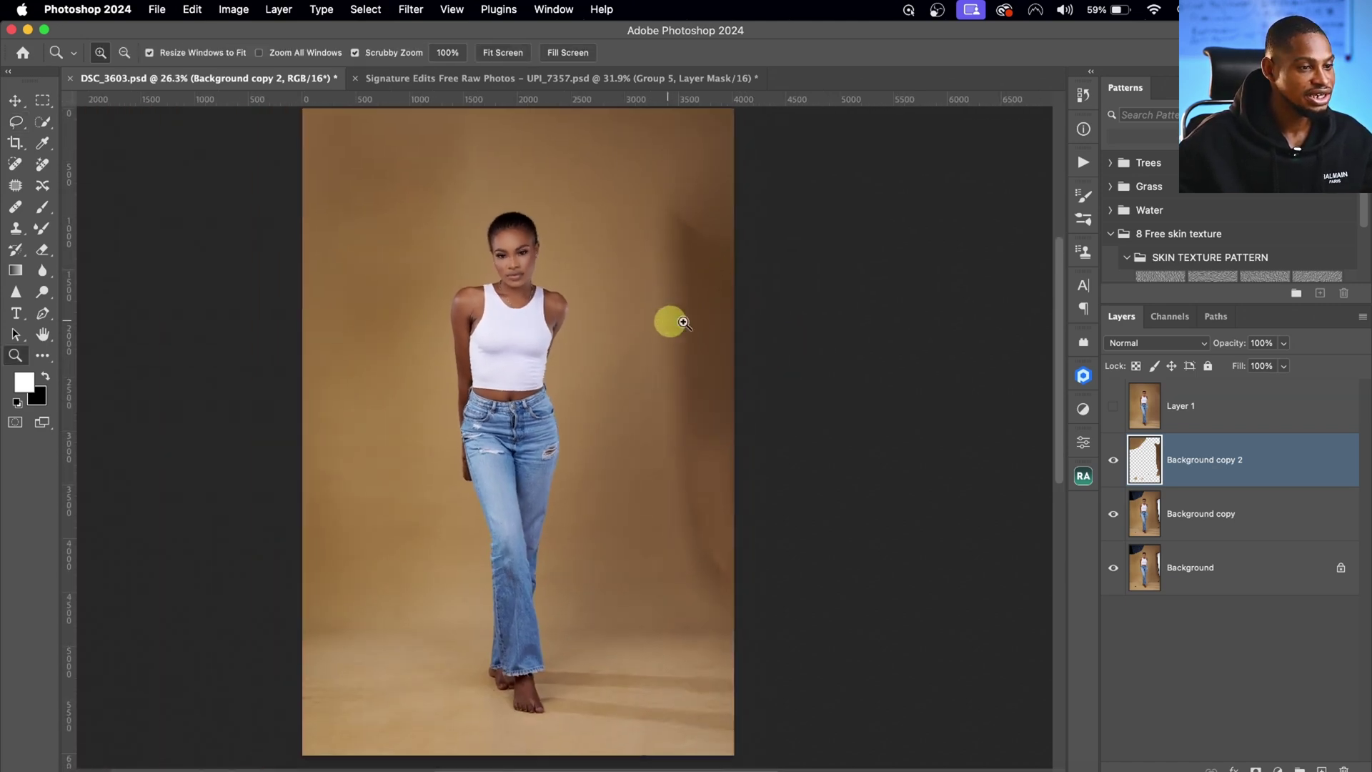
key(l)
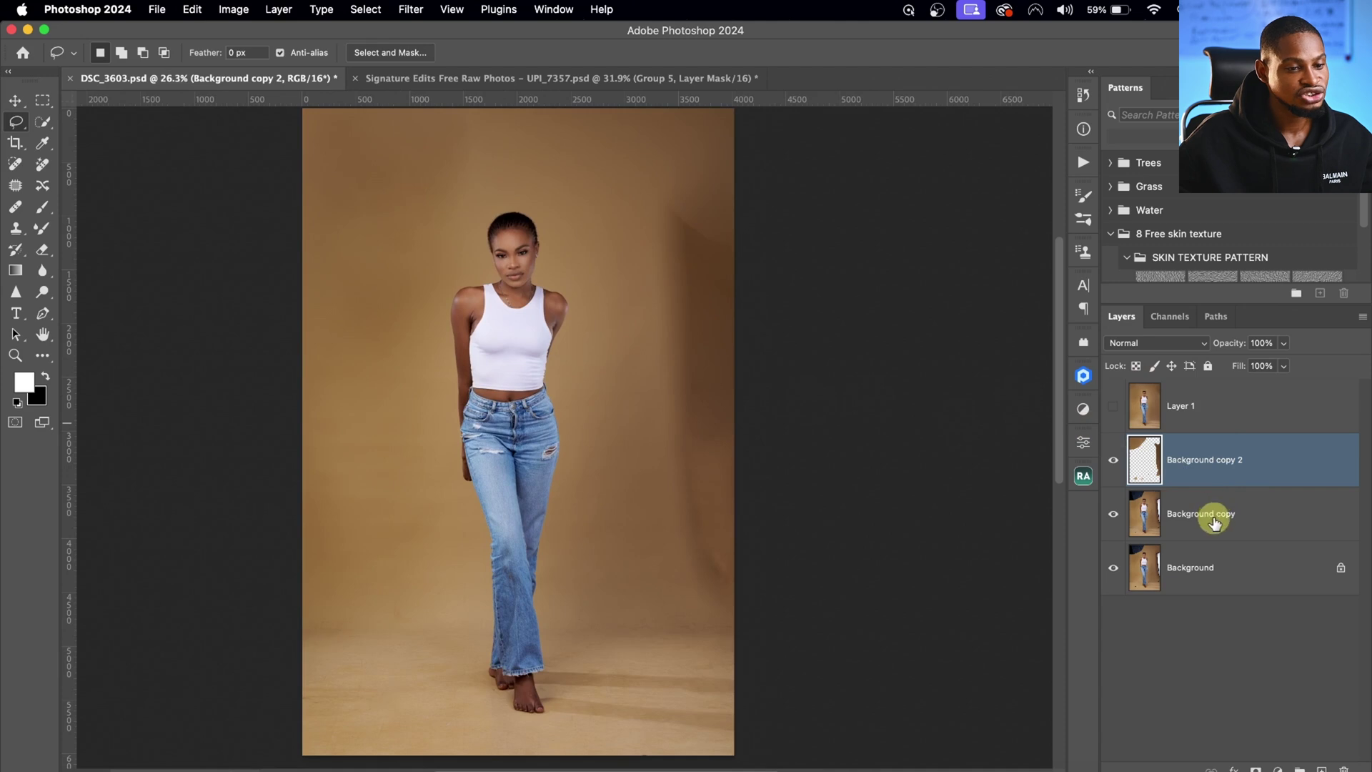
click(1196, 421)
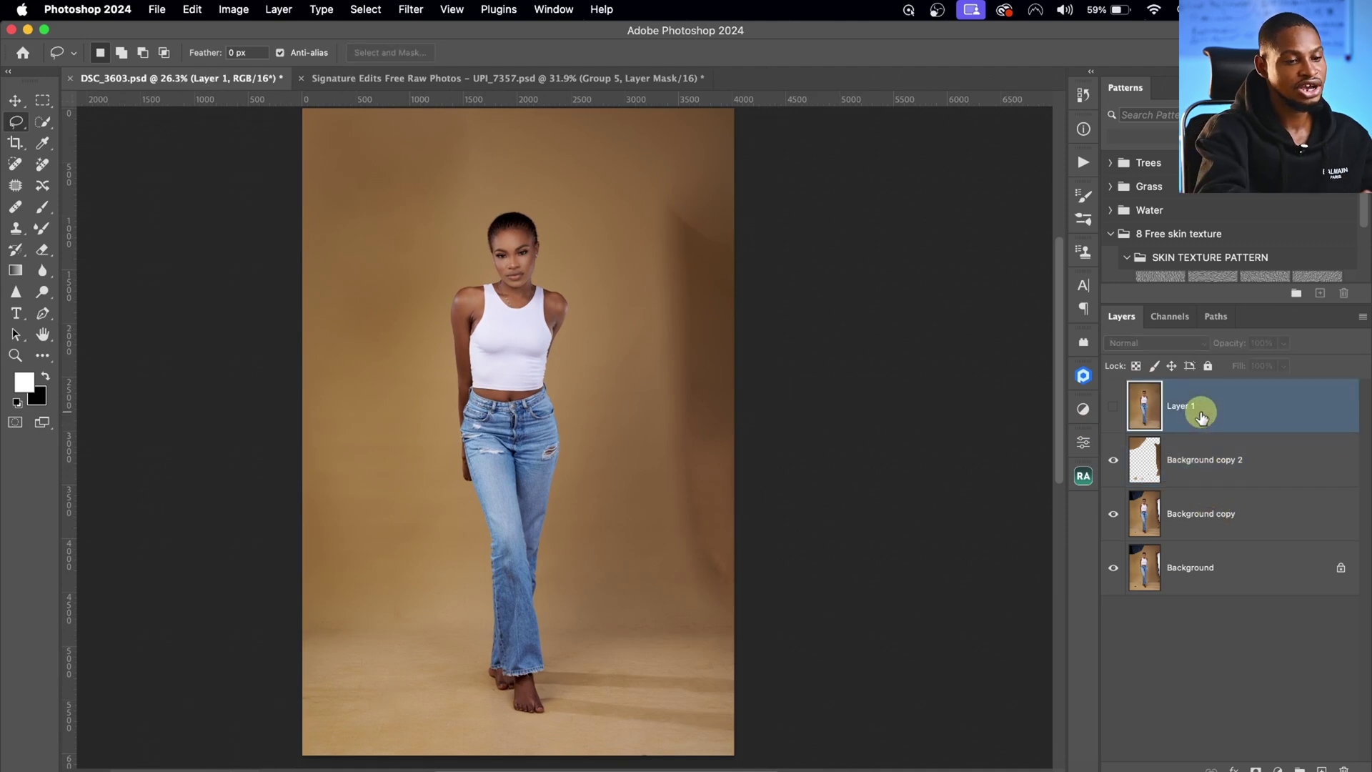
key(BackSpace)
key(z)
drag(741, 380, 693, 339)
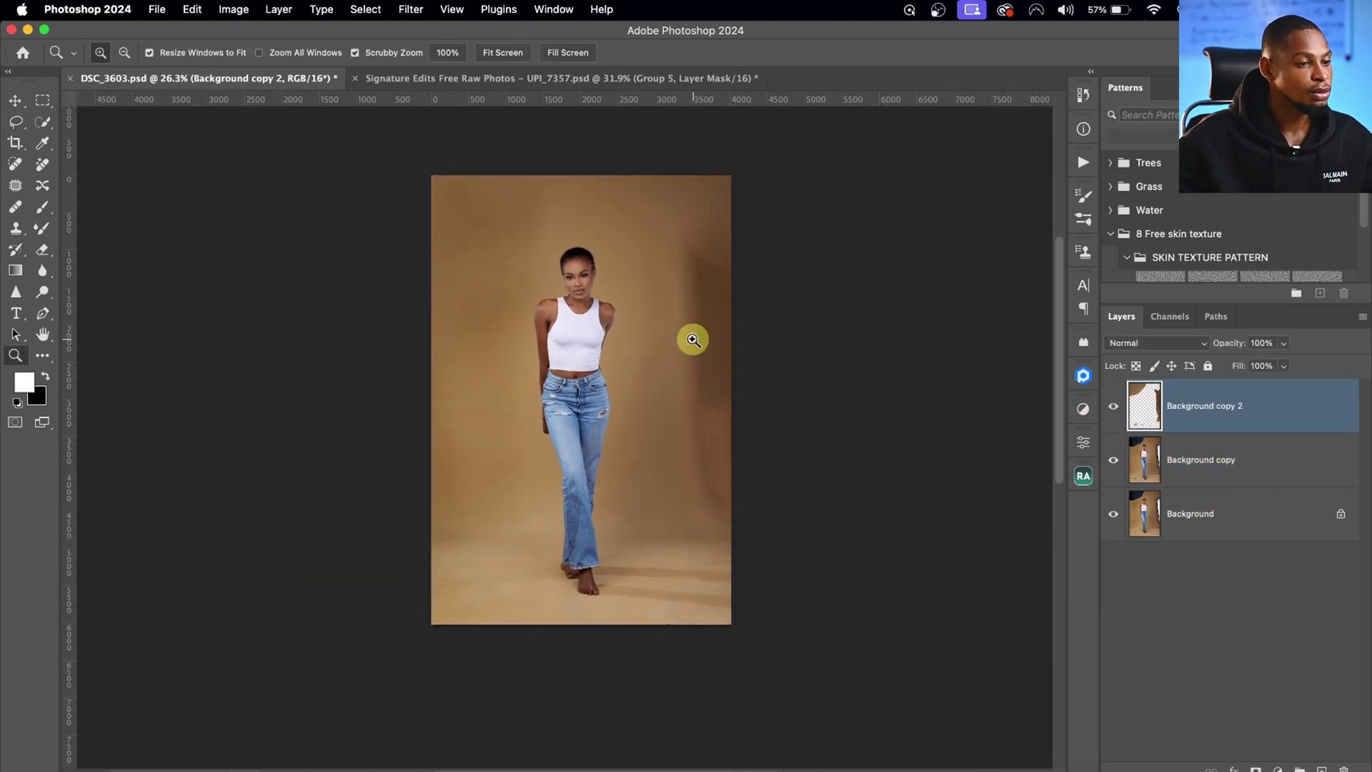
Step: Merge the Background copy 2 and Background copy layers into a single layer
drag(704, 260, 738, 302)
key(l)
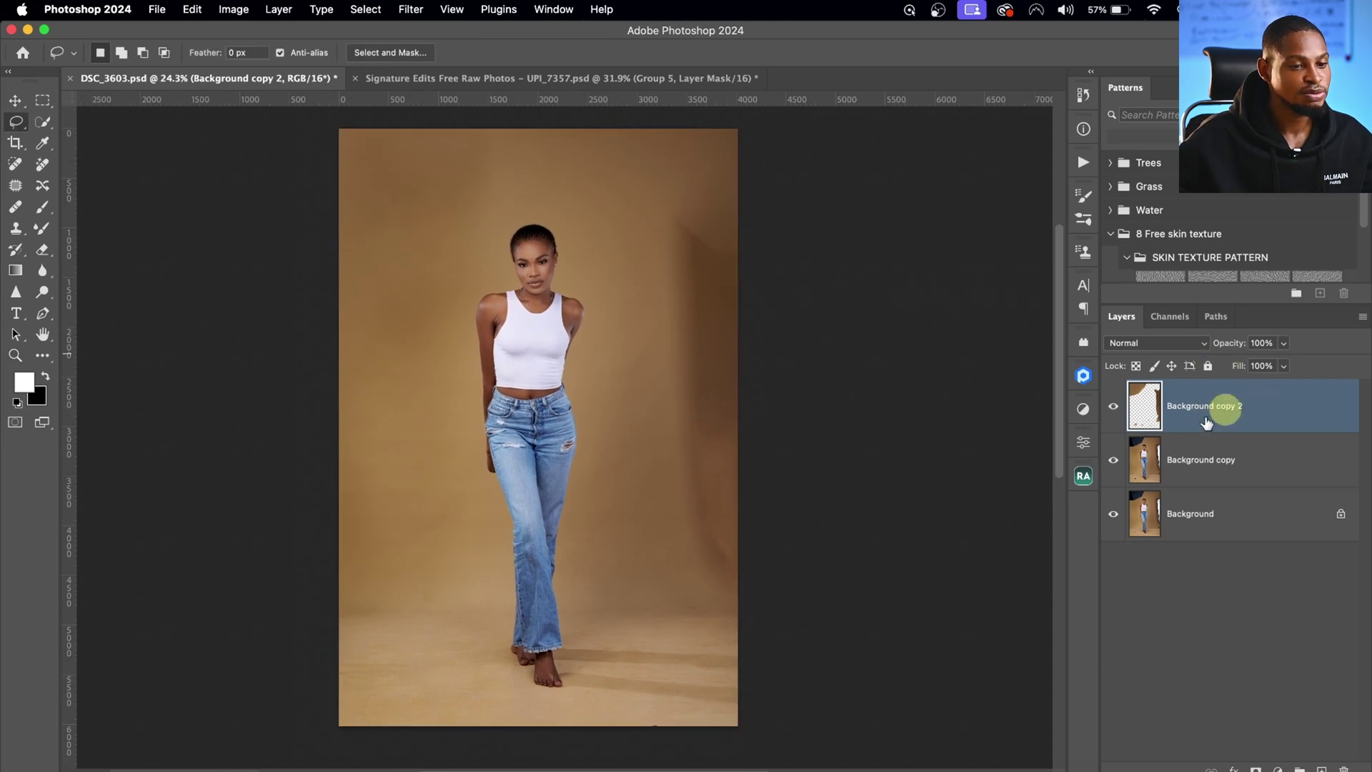
shift+click(1220, 466)
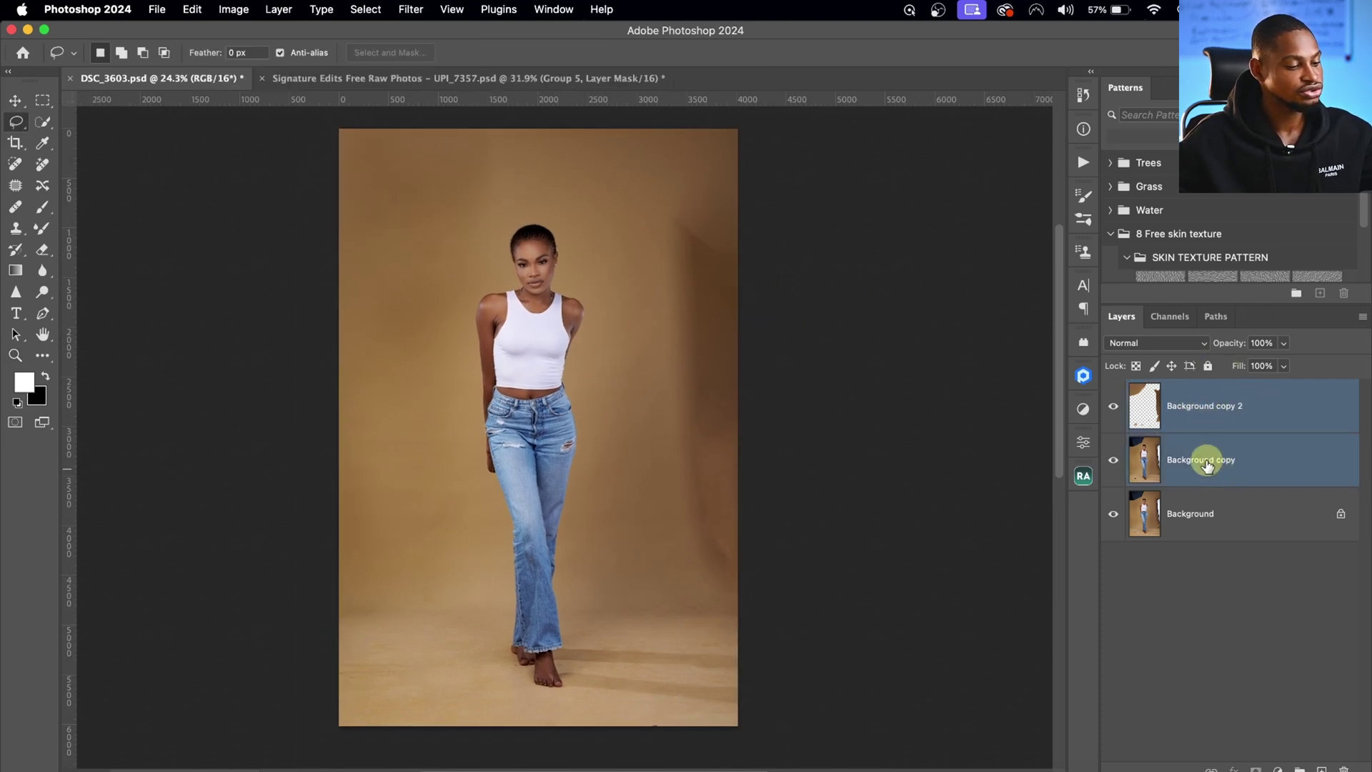
key(super+e)
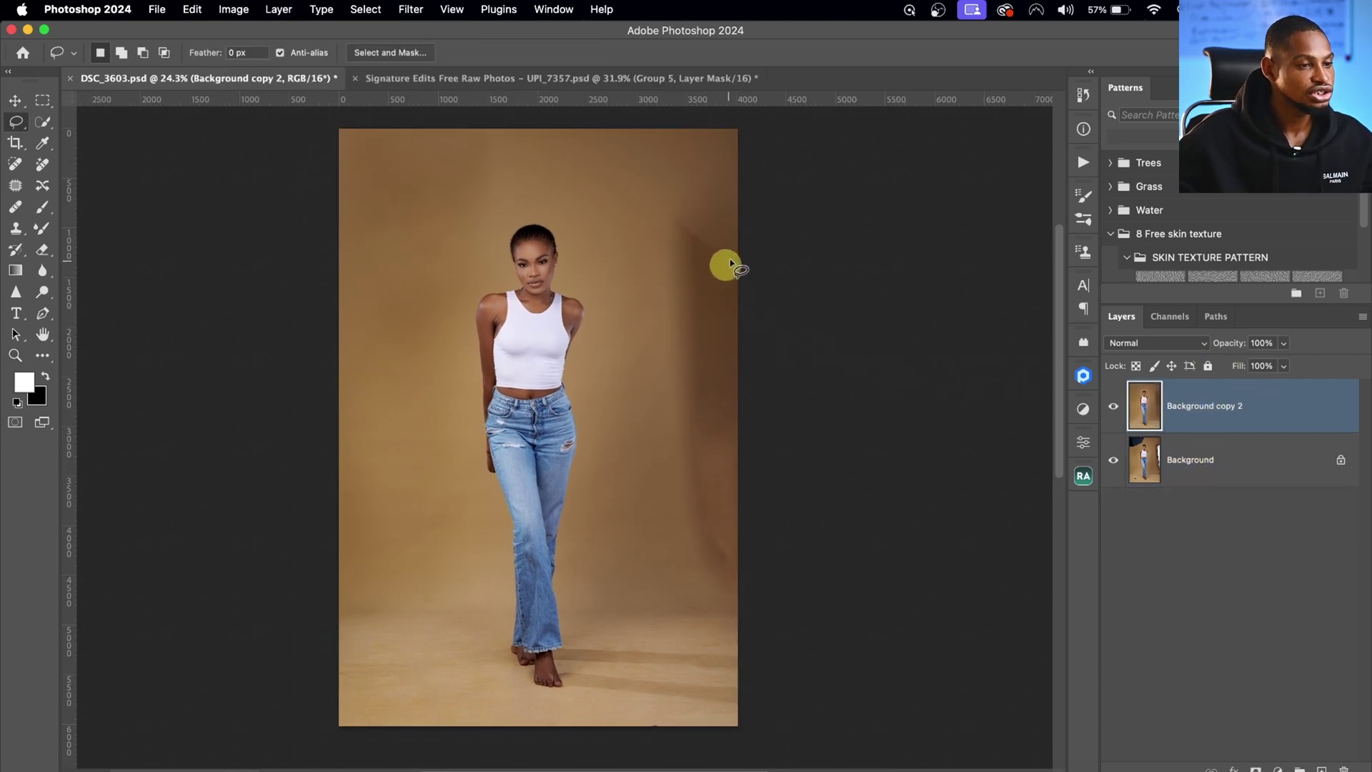
Step: Lasso the tall dark shadow along the backdrop's right edge and open the selection in Content-Aware Fill
mouse_move(736, 240)
mouse_down()
mouse_move(667, 258)
mouse_move(670, 422)
mouse_move(707, 576)
mouse_move(765, 375)
mouse_up()
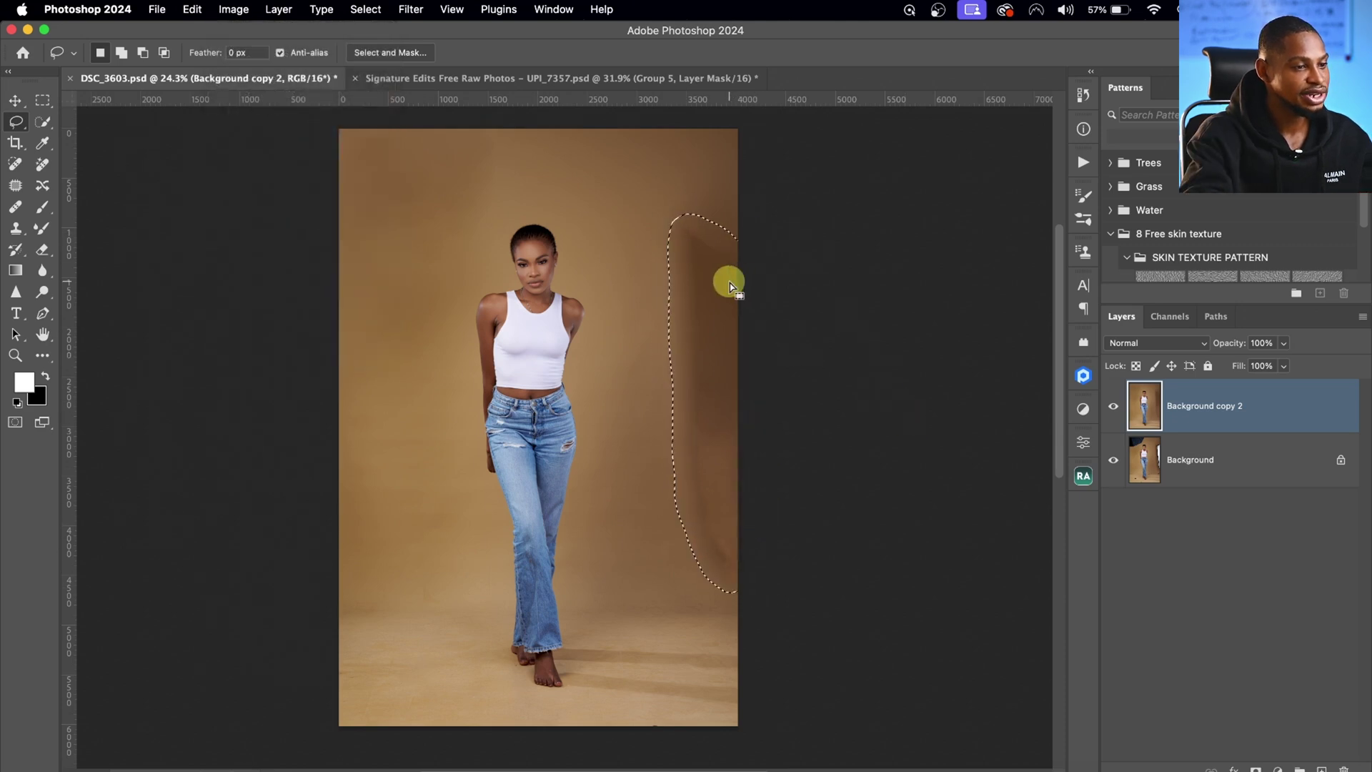
click(206, 10)
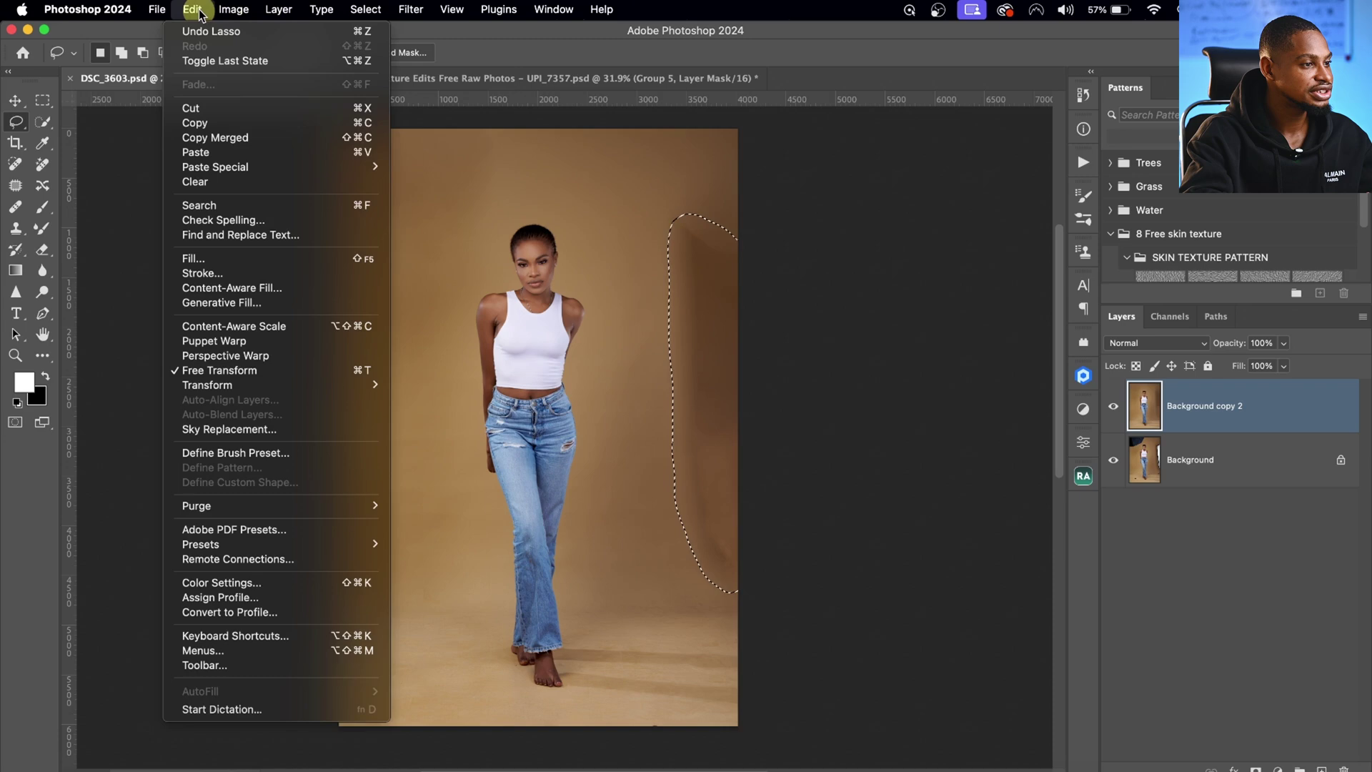
click(233, 289)
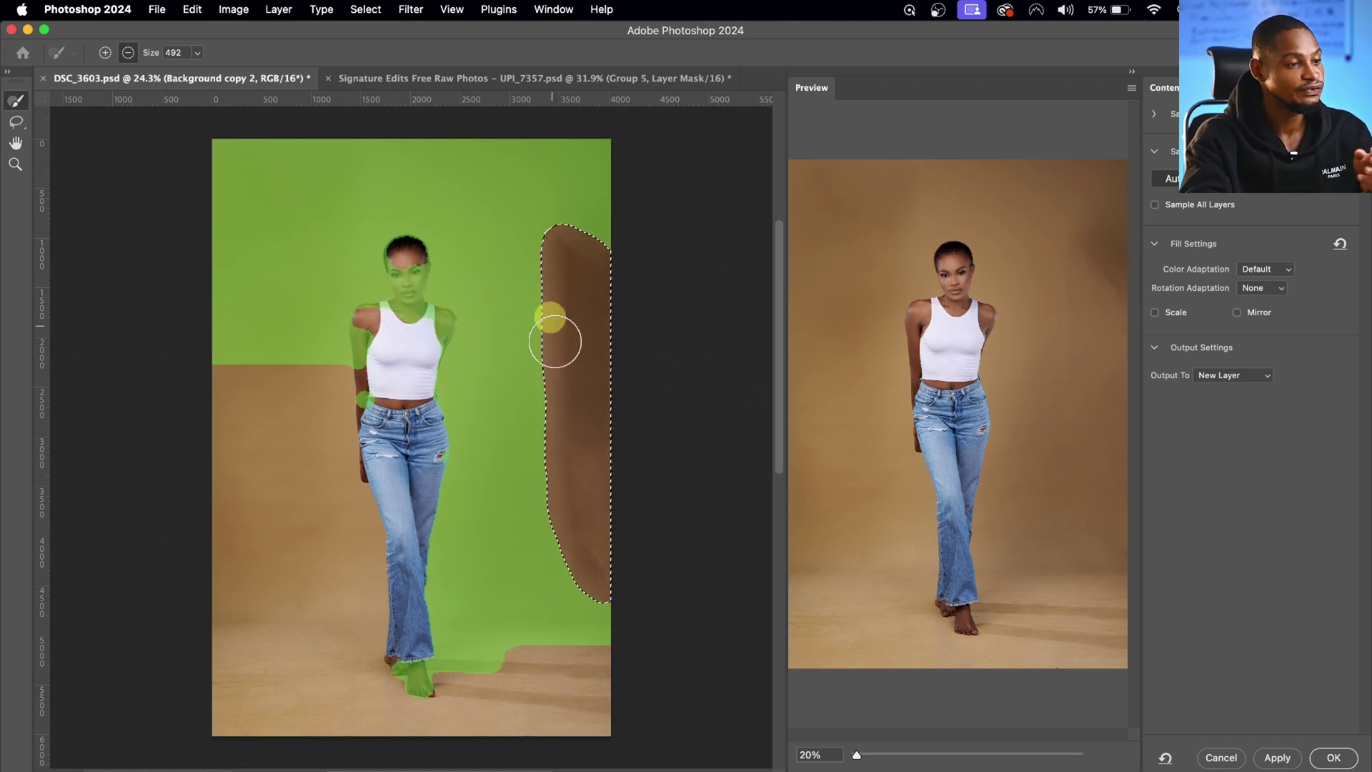
Step: Exclude the model and the floor from the sampling area, output the fill to a new layer, and clear the selection
mouse_move(415, 656)
mouse_down()
mouse_move(422, 692)
mouse_move(545, 655)
mouse_move(316, 661)
mouse_up()
mouse_move(350, 433)
mouse_down()
mouse_move(369, 310)
mouse_move(401, 249)
mouse_move(410, 335)
mouse_move(437, 328)
mouse_move(412, 253)
mouse_move(431, 446)
mouse_move(423, 622)
mouse_up()
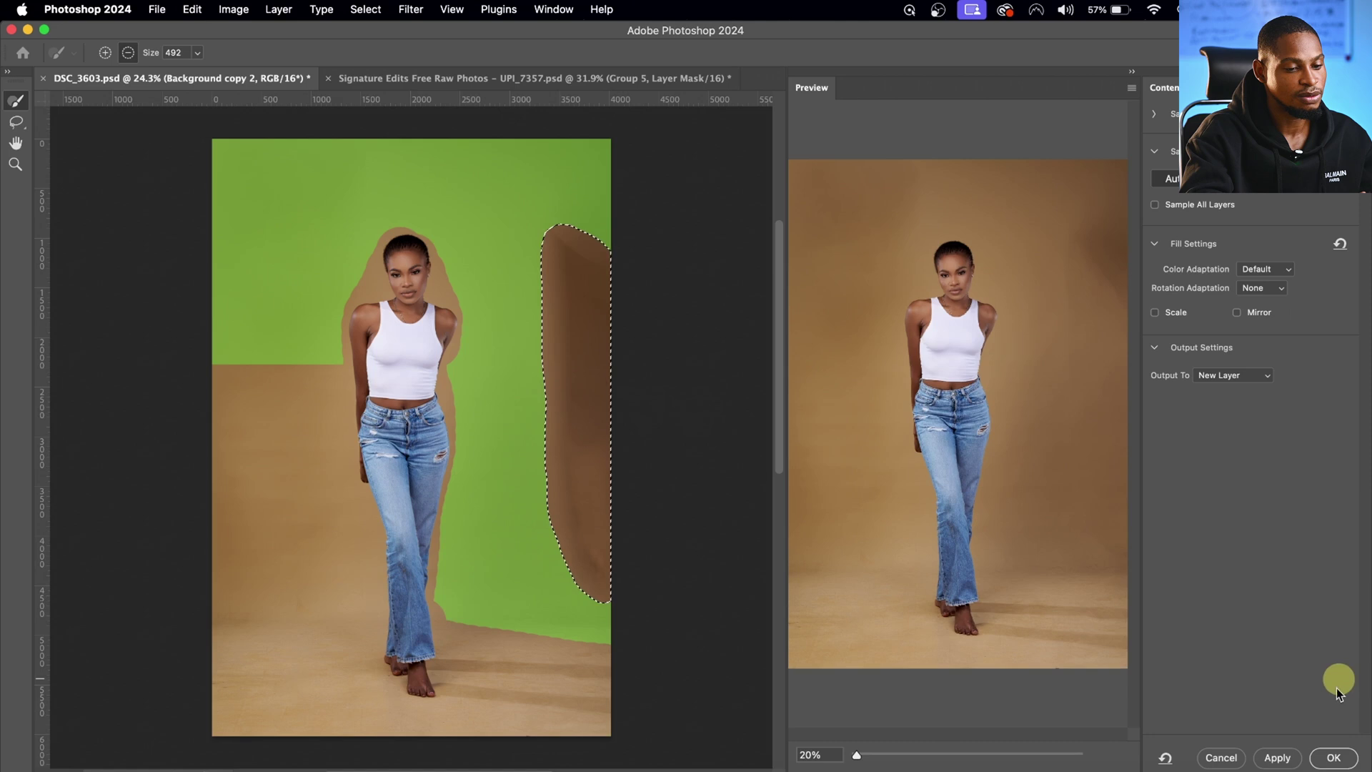
click(1334, 757)
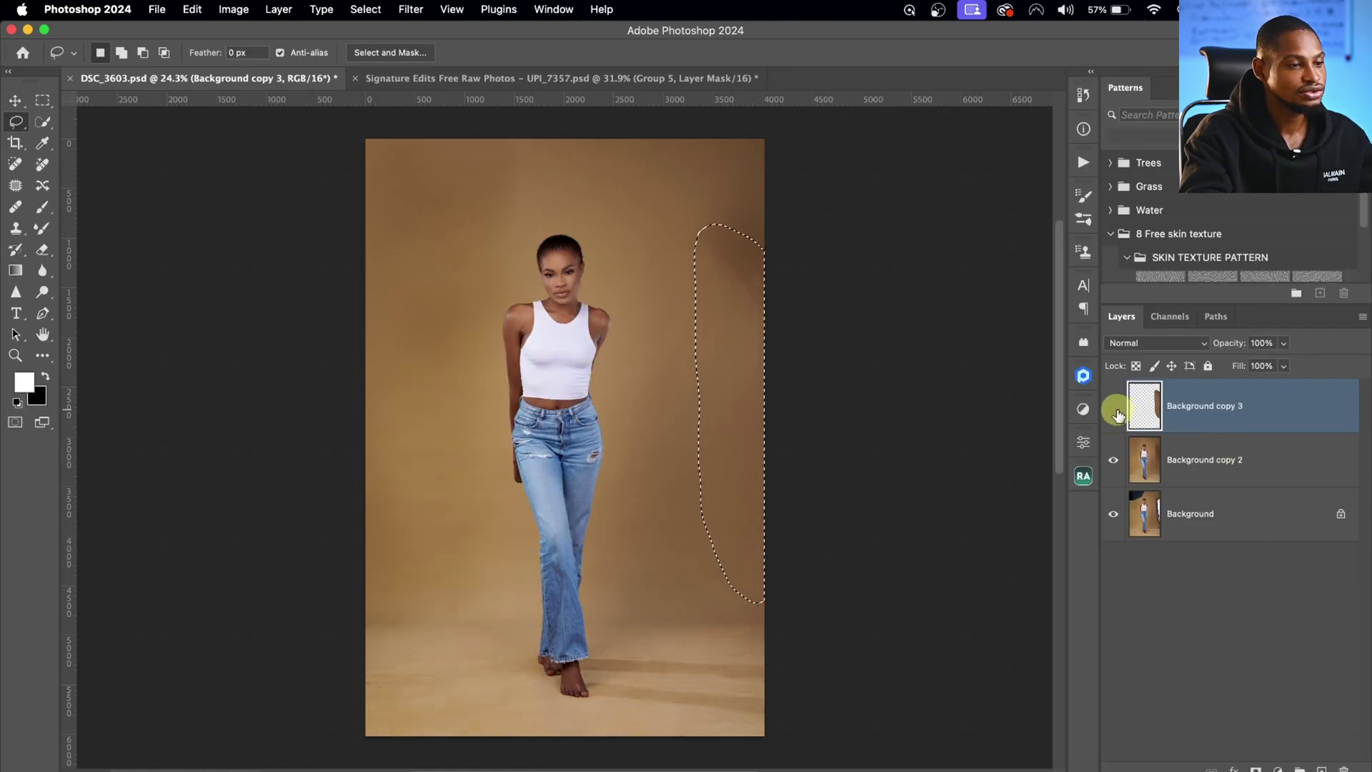
click(1118, 415)
key(super+d)
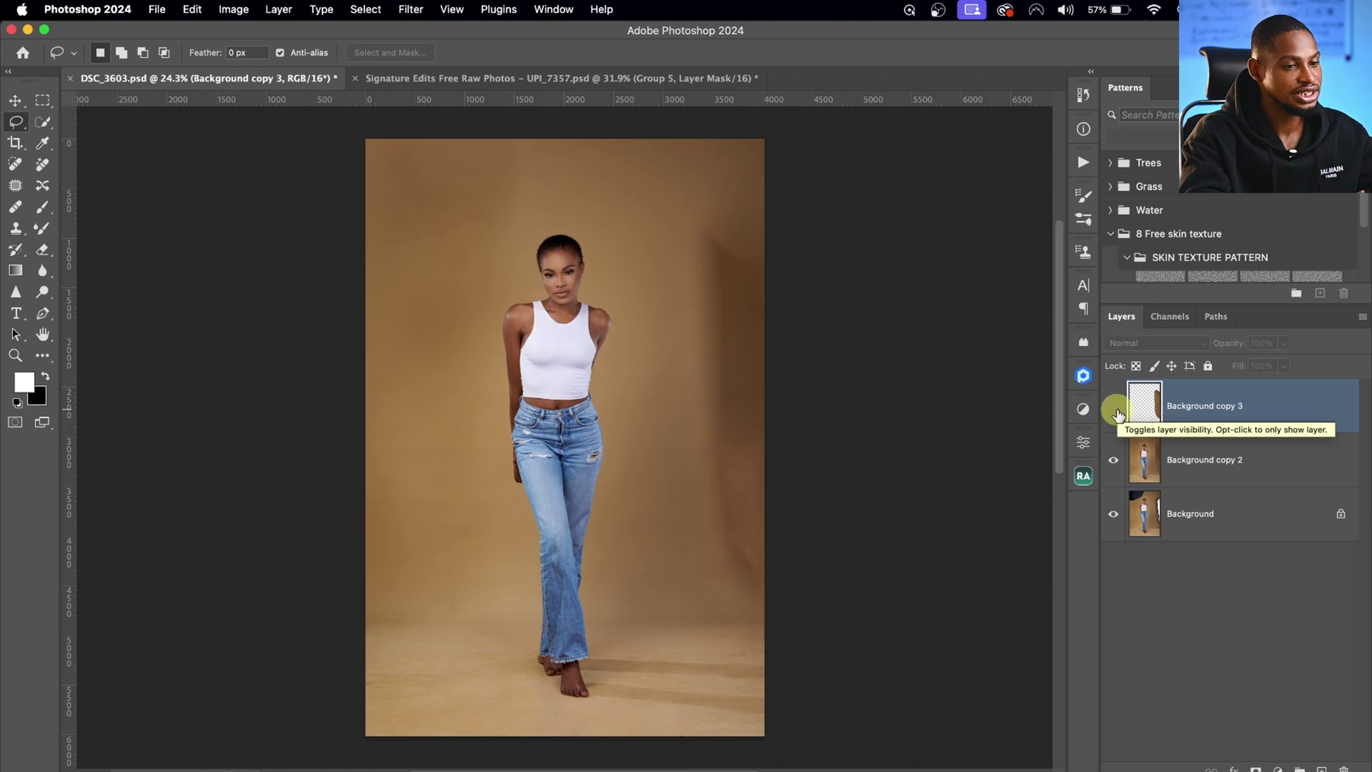
click(1119, 414)
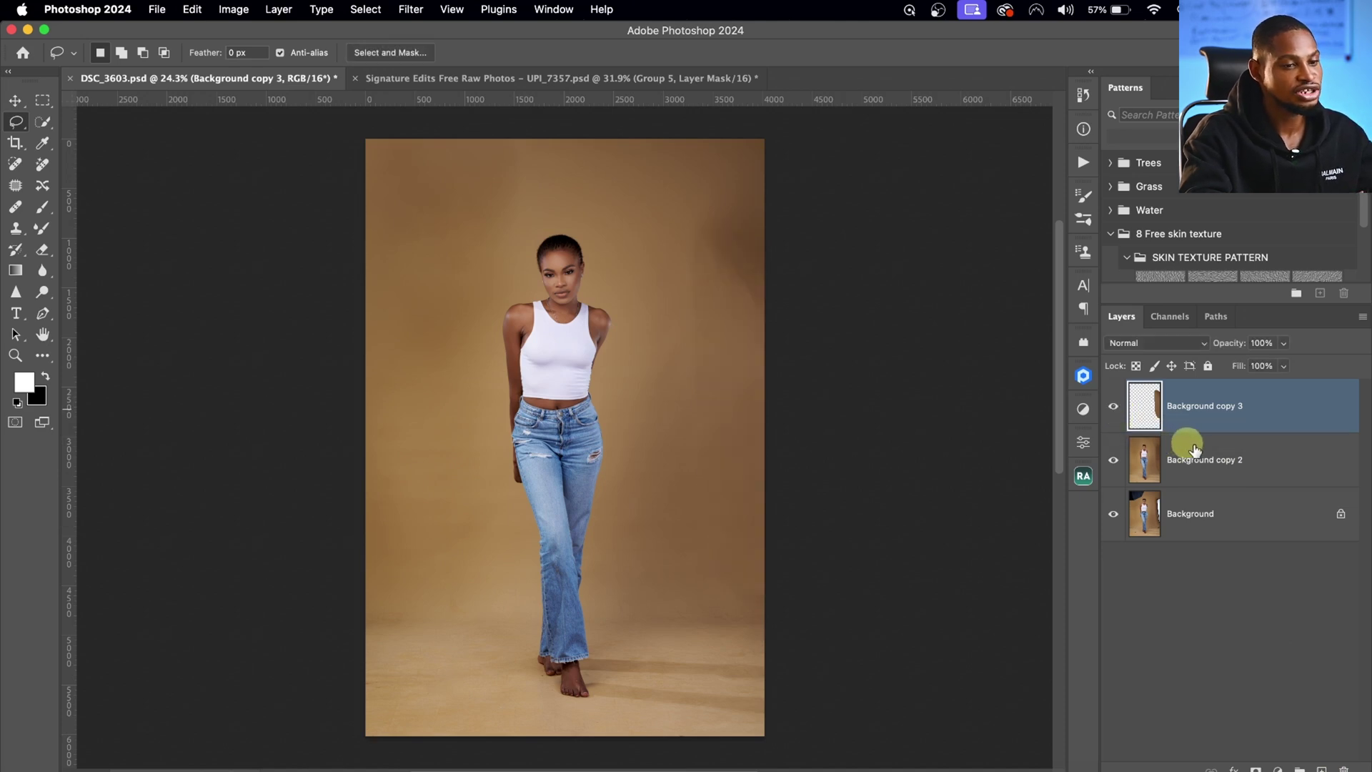
Step: Merge the shadow fill layer with Background copy 2 and compare the merged layer with the original photo
shift+click(1198, 452)
key(ctrl+e)
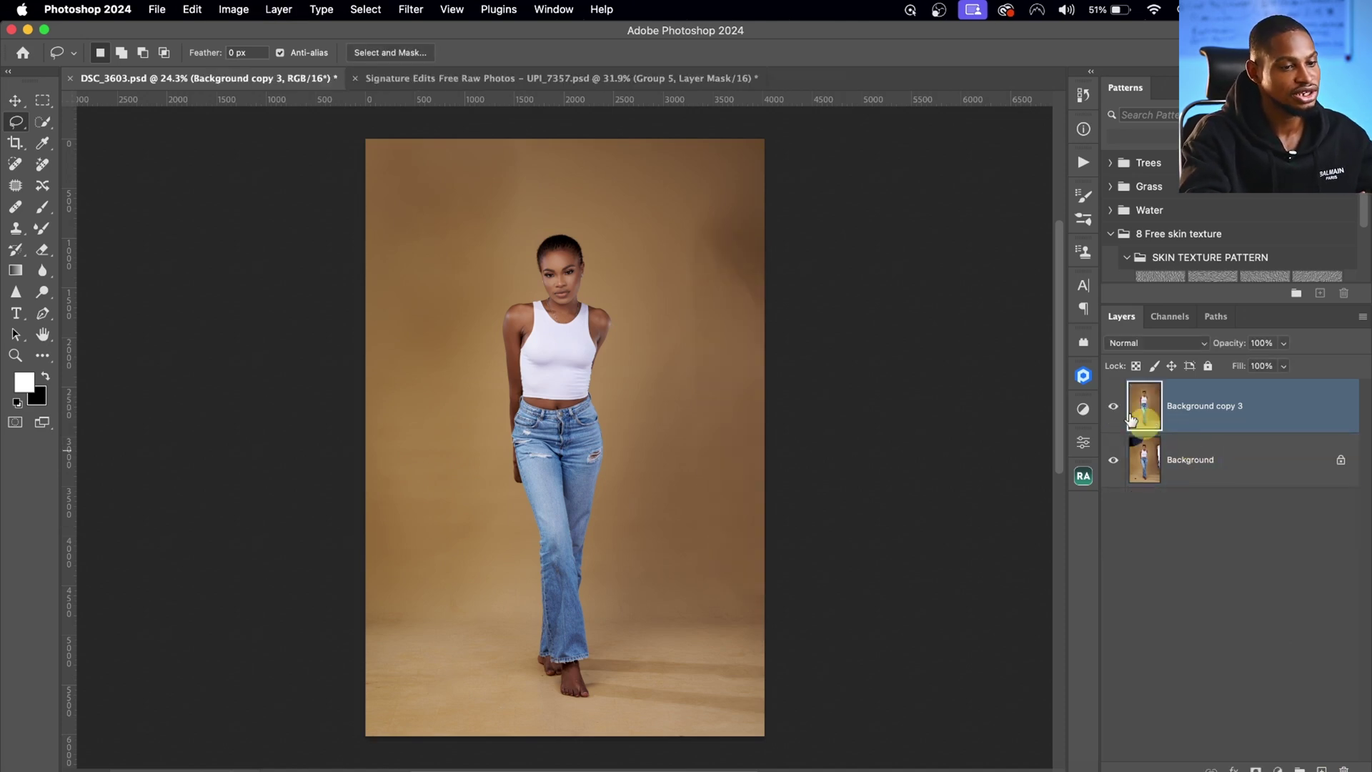
click(1113, 406)
click(1114, 406)
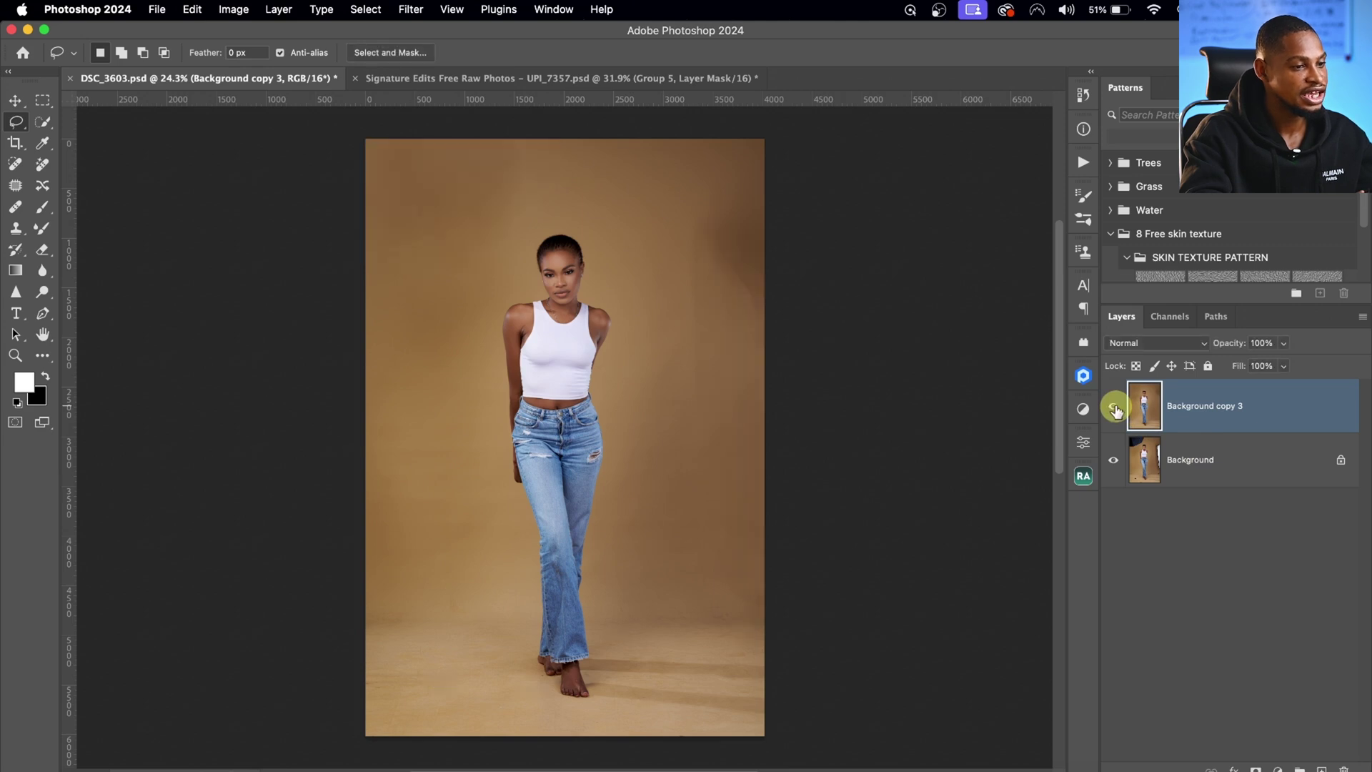
Step: Patch the remaining dark area at the backdrop's upper right with clean backdrop, and compare the result with the original
click(15, 185)
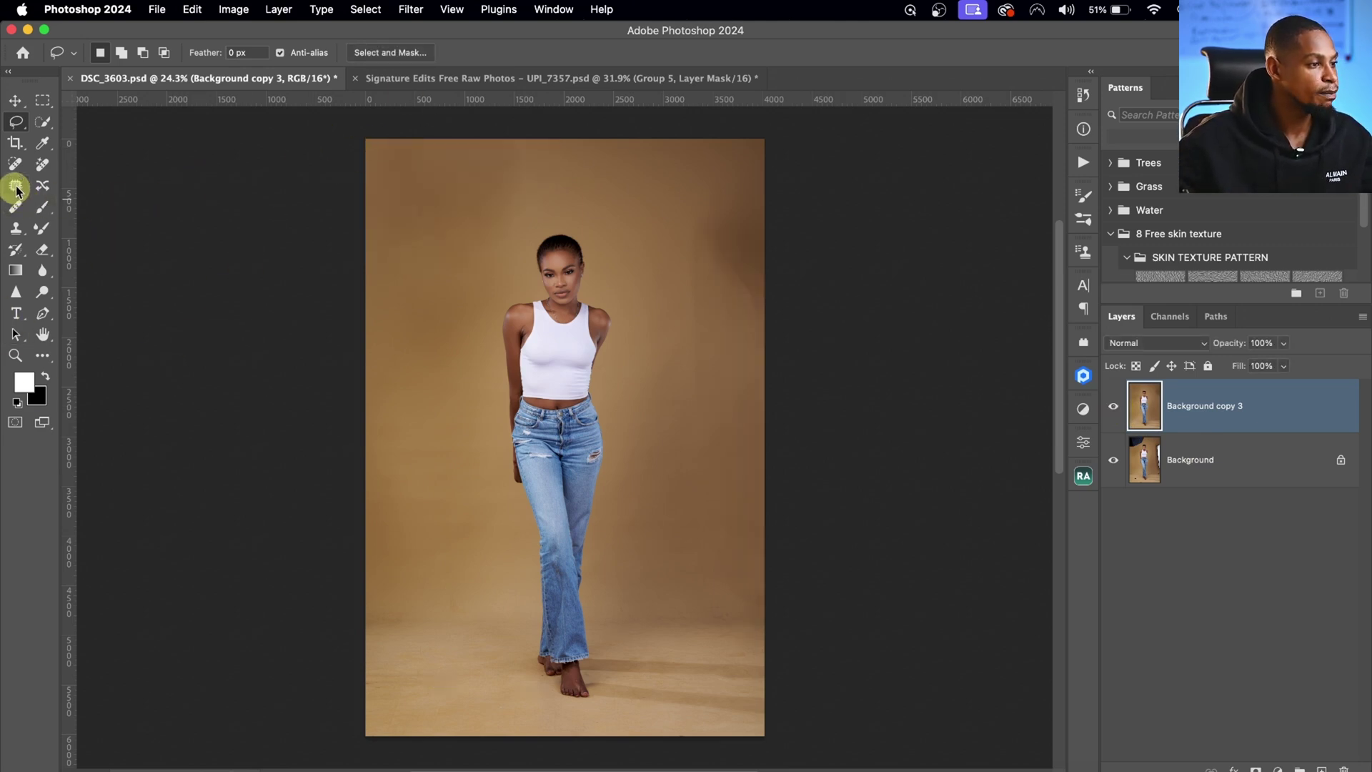
mouse_move(697, 259)
mouse_down()
mouse_move(701, 221)
mouse_move(749, 323)
mouse_move(736, 383)
mouse_up()
click(736, 383)
mouse_move(698, 297)
mouse_down()
mouse_move(699, 276)
mouse_move(674, 287)
mouse_move(722, 294)
mouse_move(729, 275)
mouse_move(665, 267)
mouse_up()
click(745, 418)
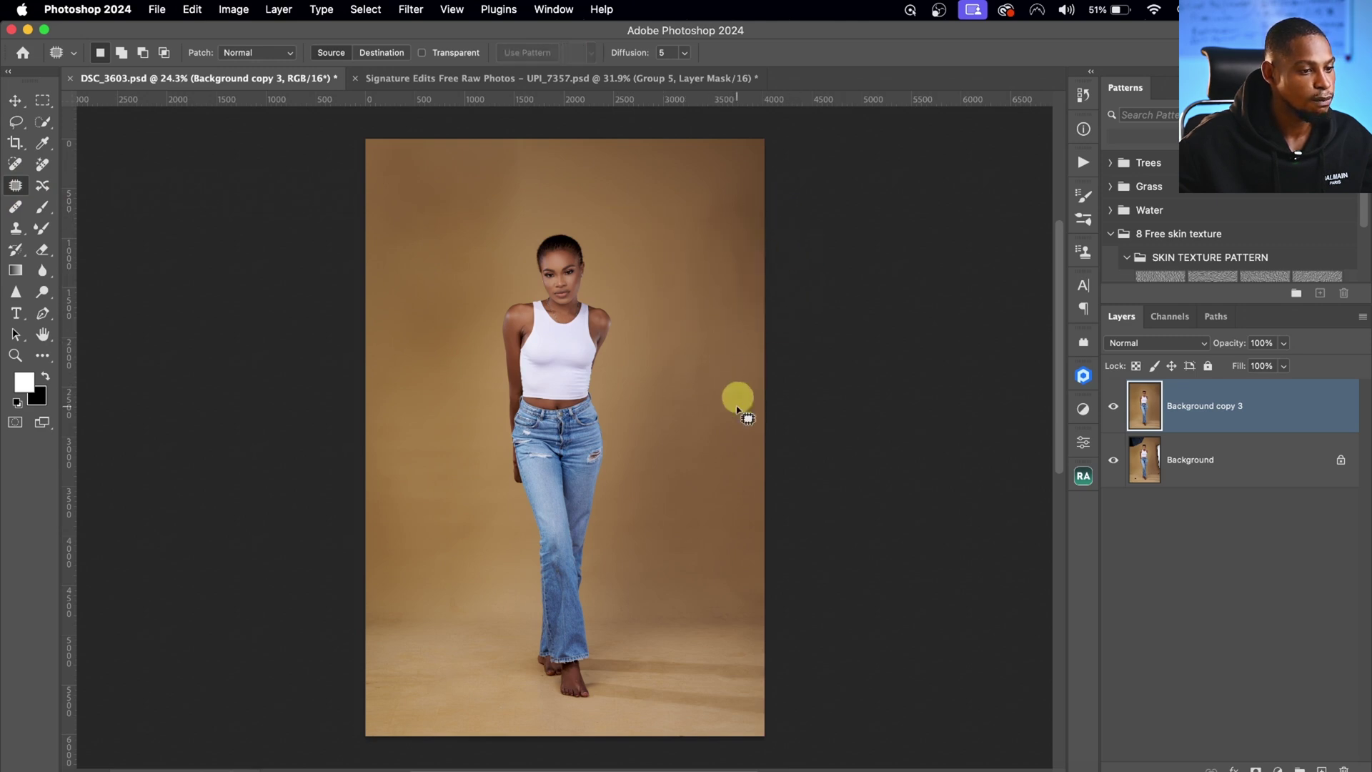
click(1115, 409)
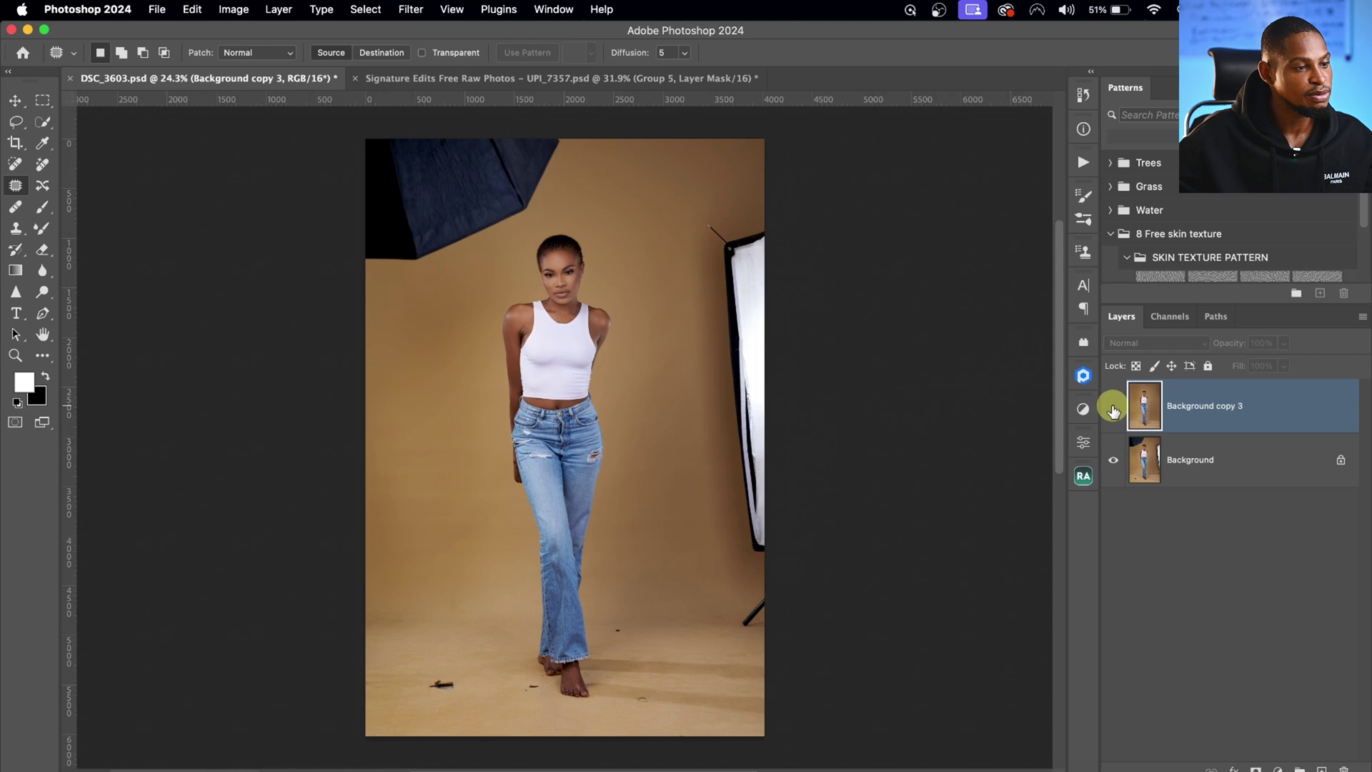
click(1111, 412)
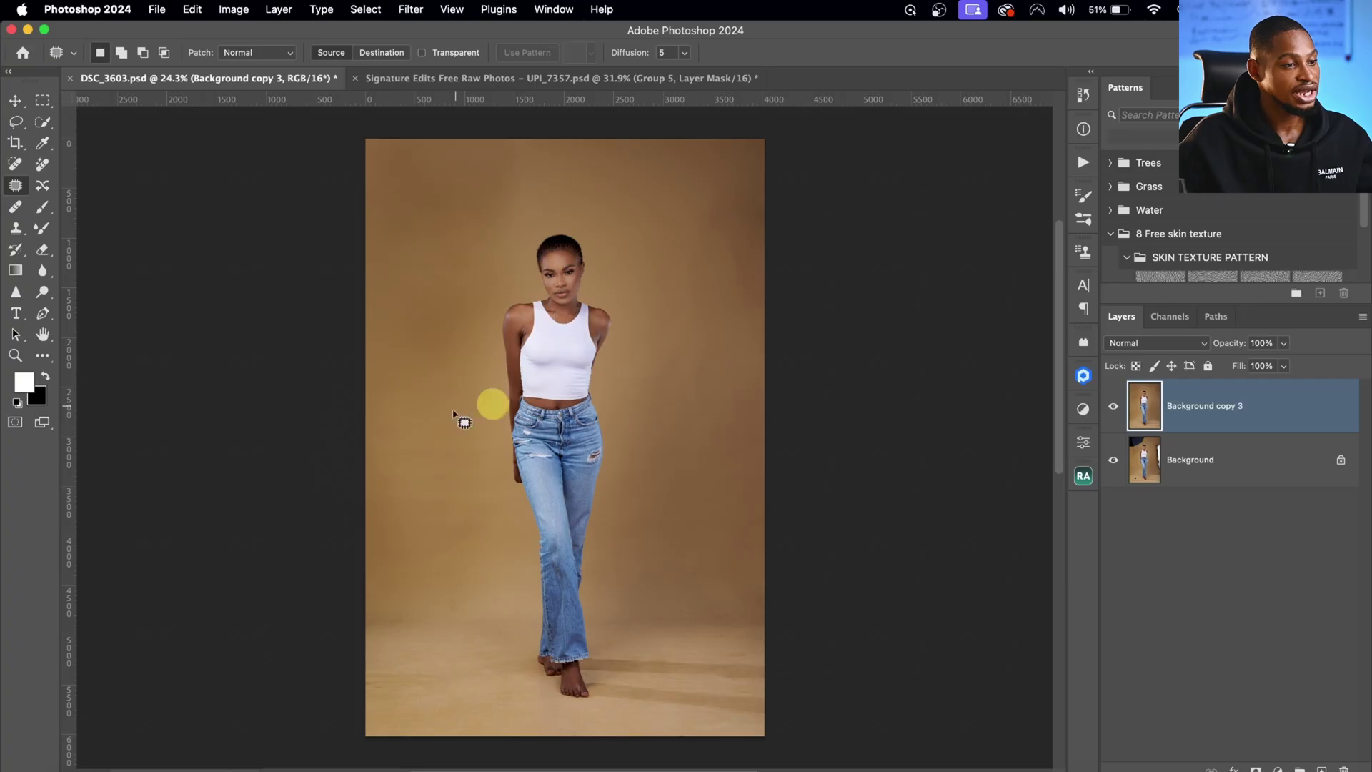
Step: Set the crop ratio to 4:5 (8:10) and enlarge the frame beyond the photo's sides, keeping the model's feet inside
click(16, 142)
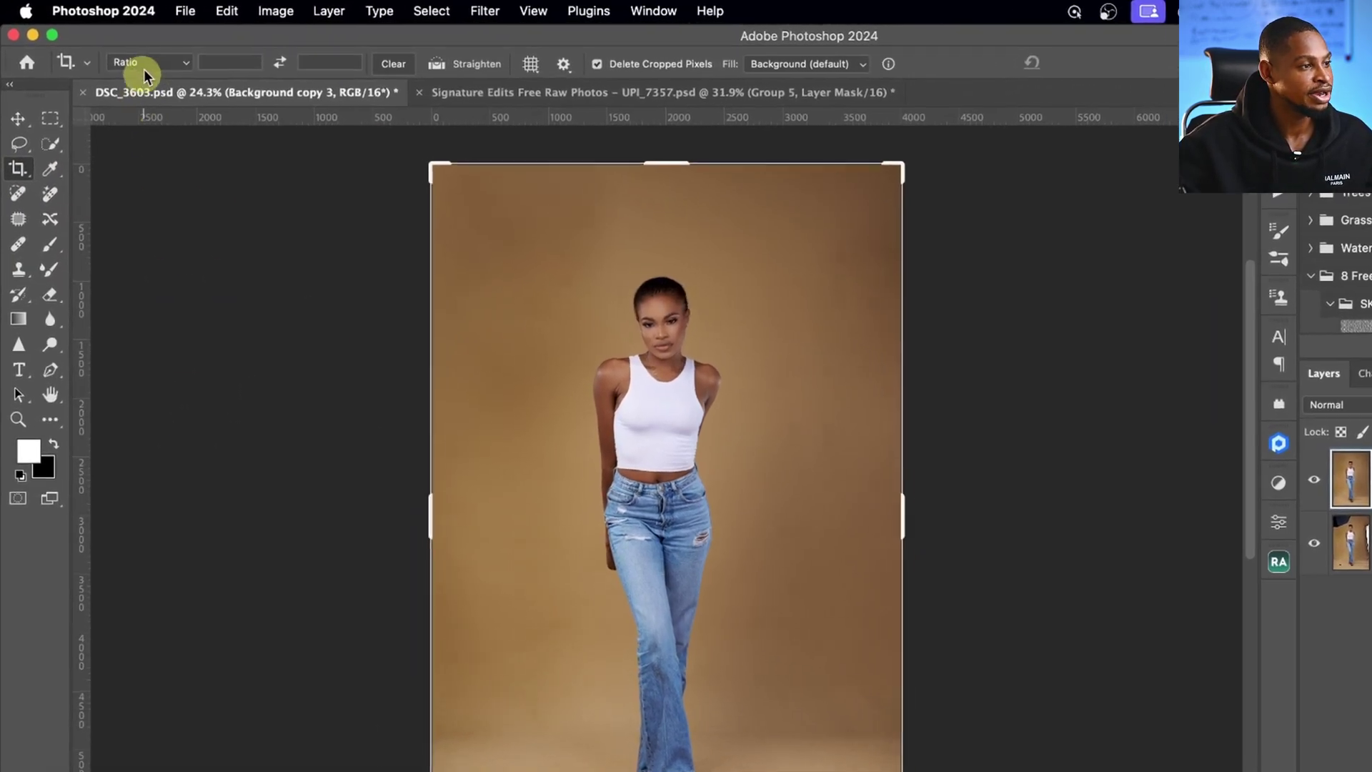
click(144, 68)
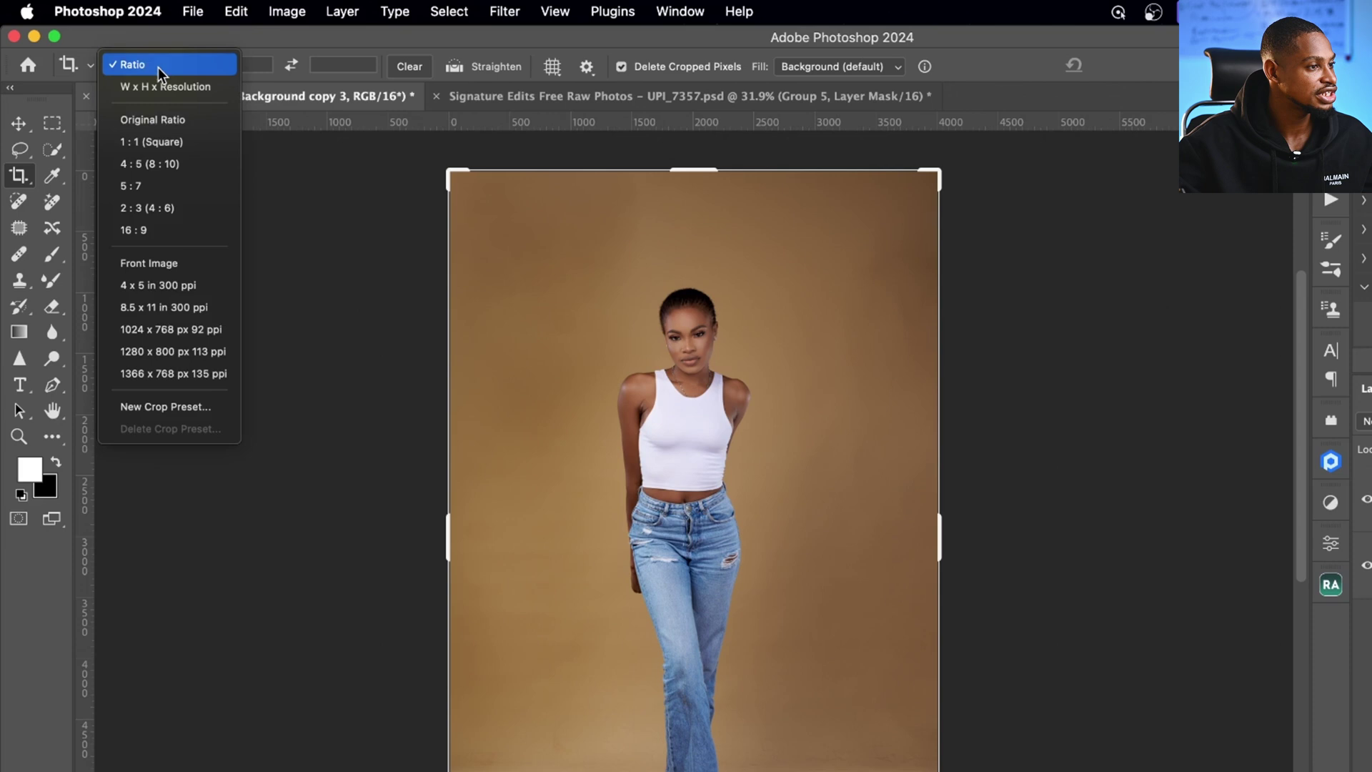
click(155, 166)
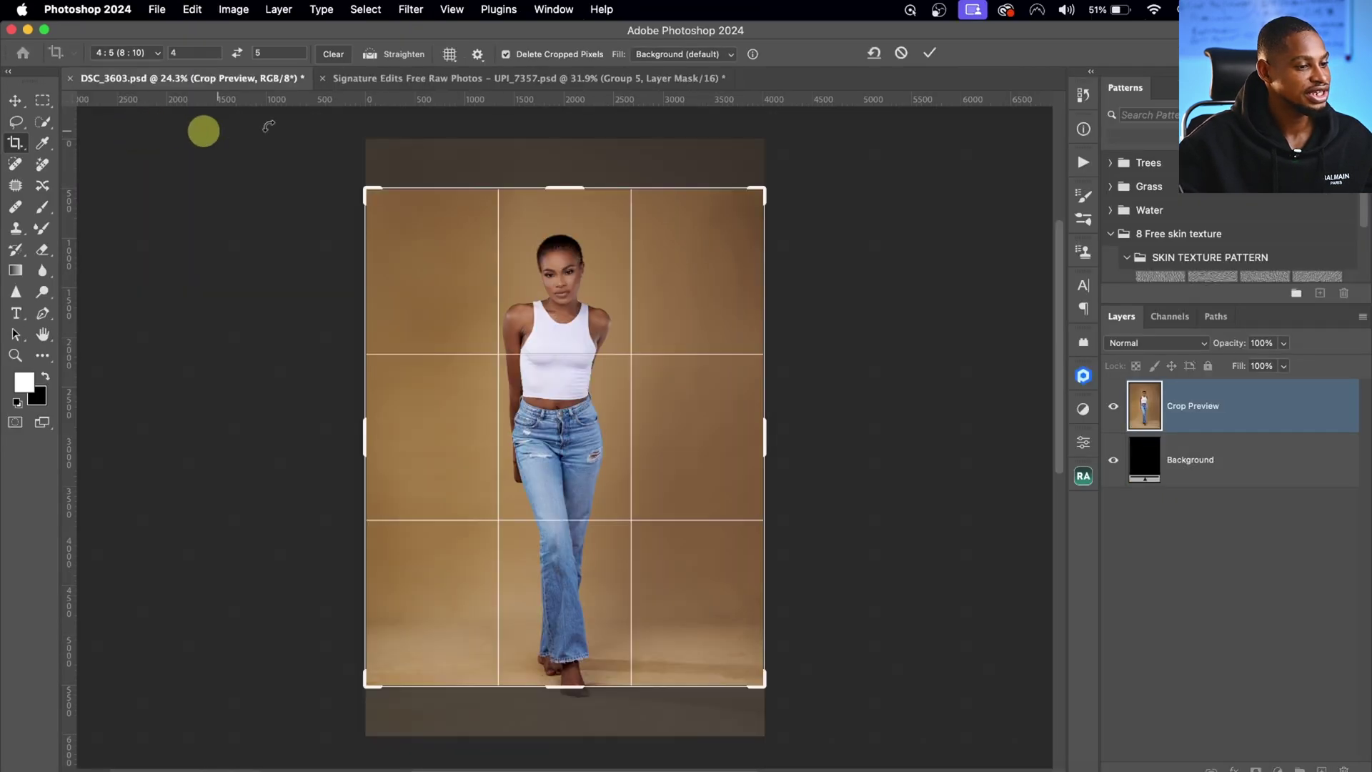
drag(764, 189, 813, 125)
drag(658, 444, 664, 460)
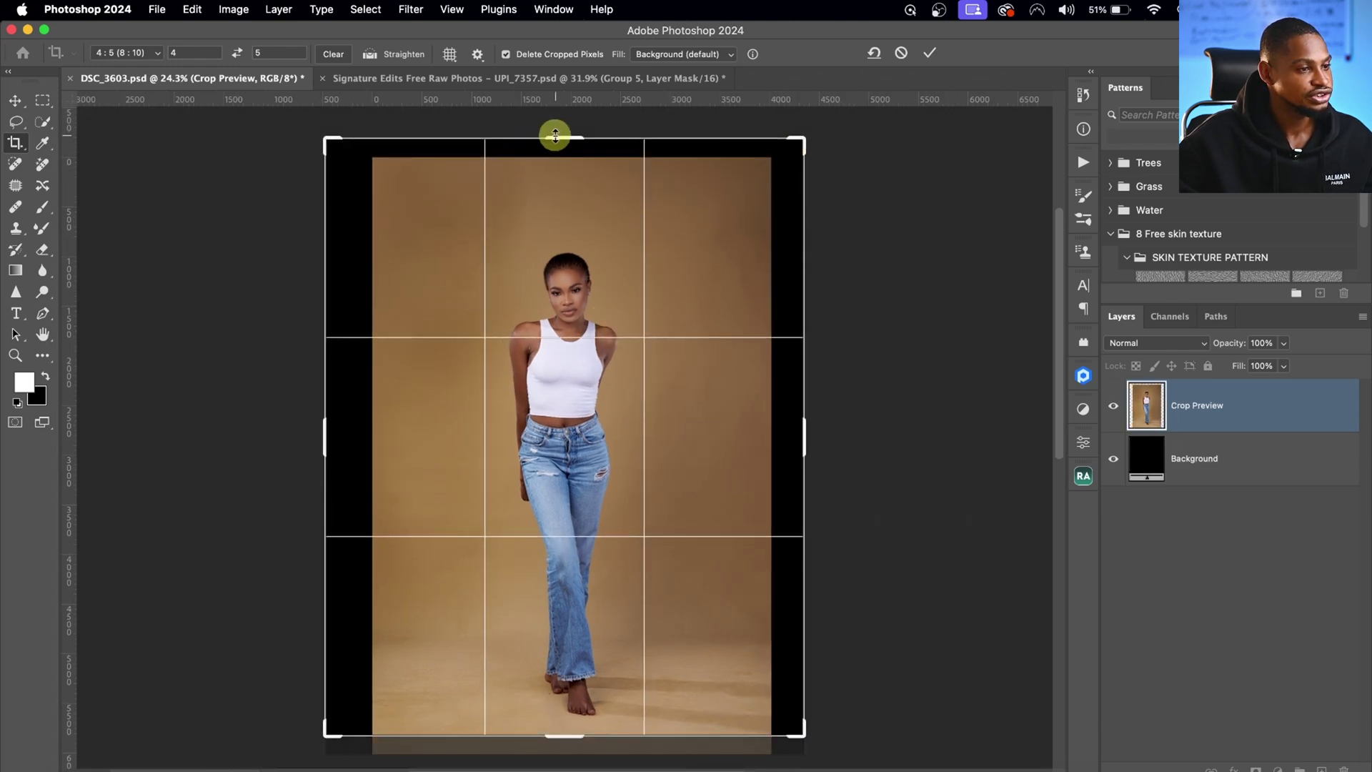
drag(554, 136, 559, 147)
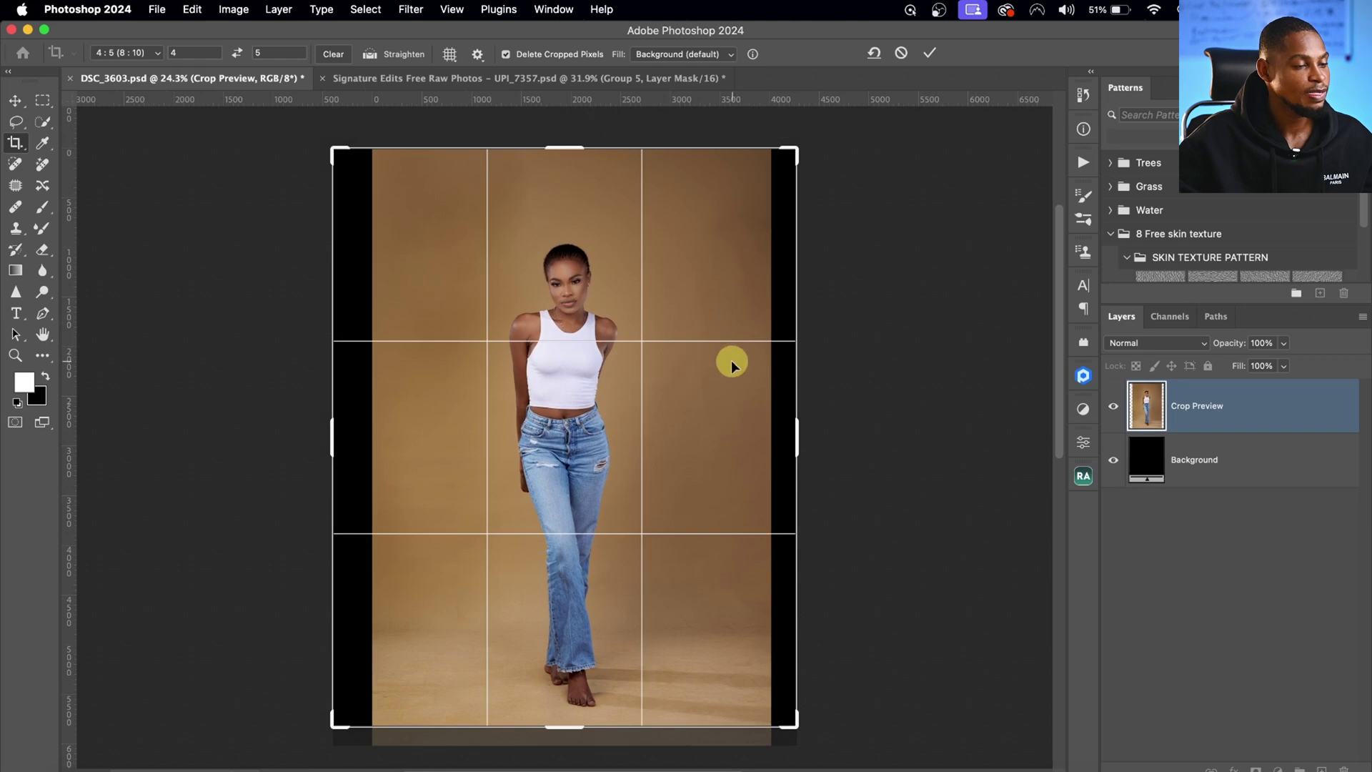
Step: Apply the crop with Content-Aware Fill for the empty side strips, and compare the result with the original layer
click(684, 55)
click(696, 91)
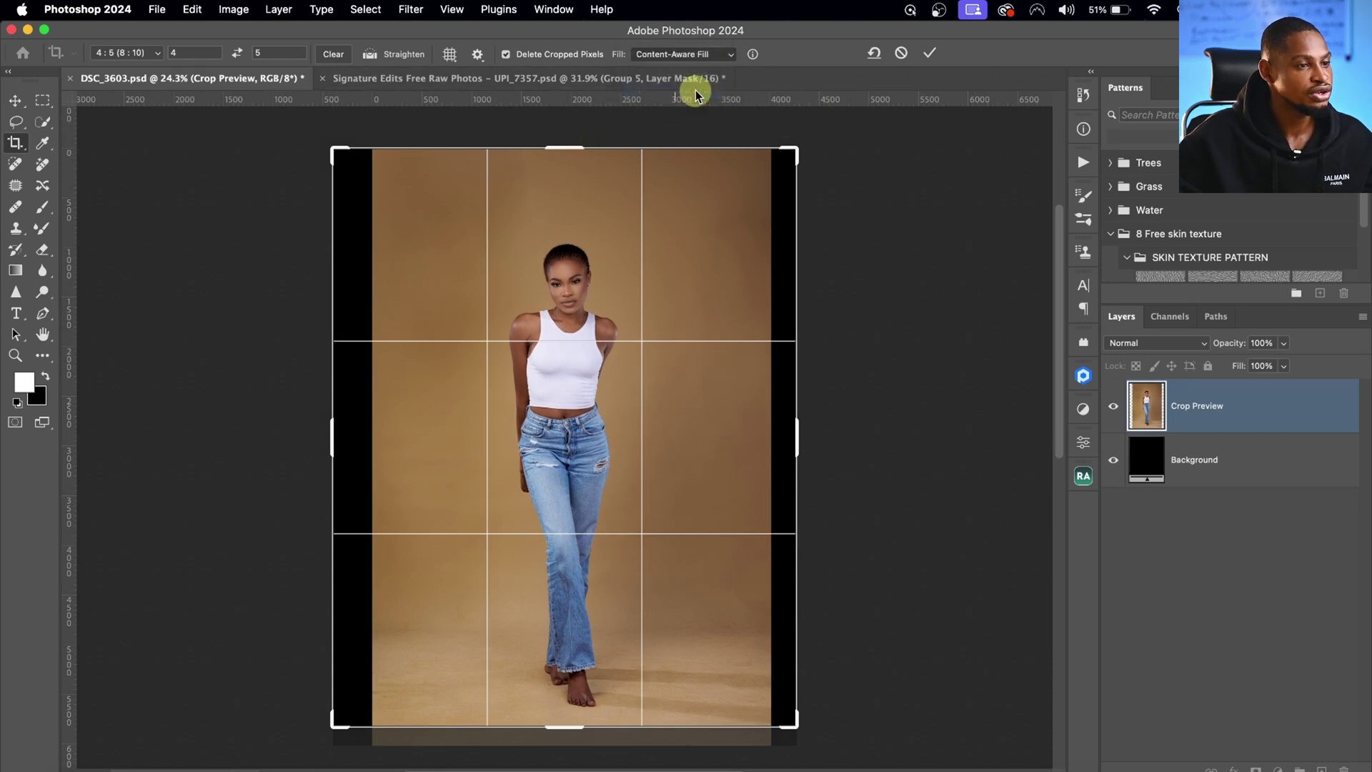
click(678, 55)
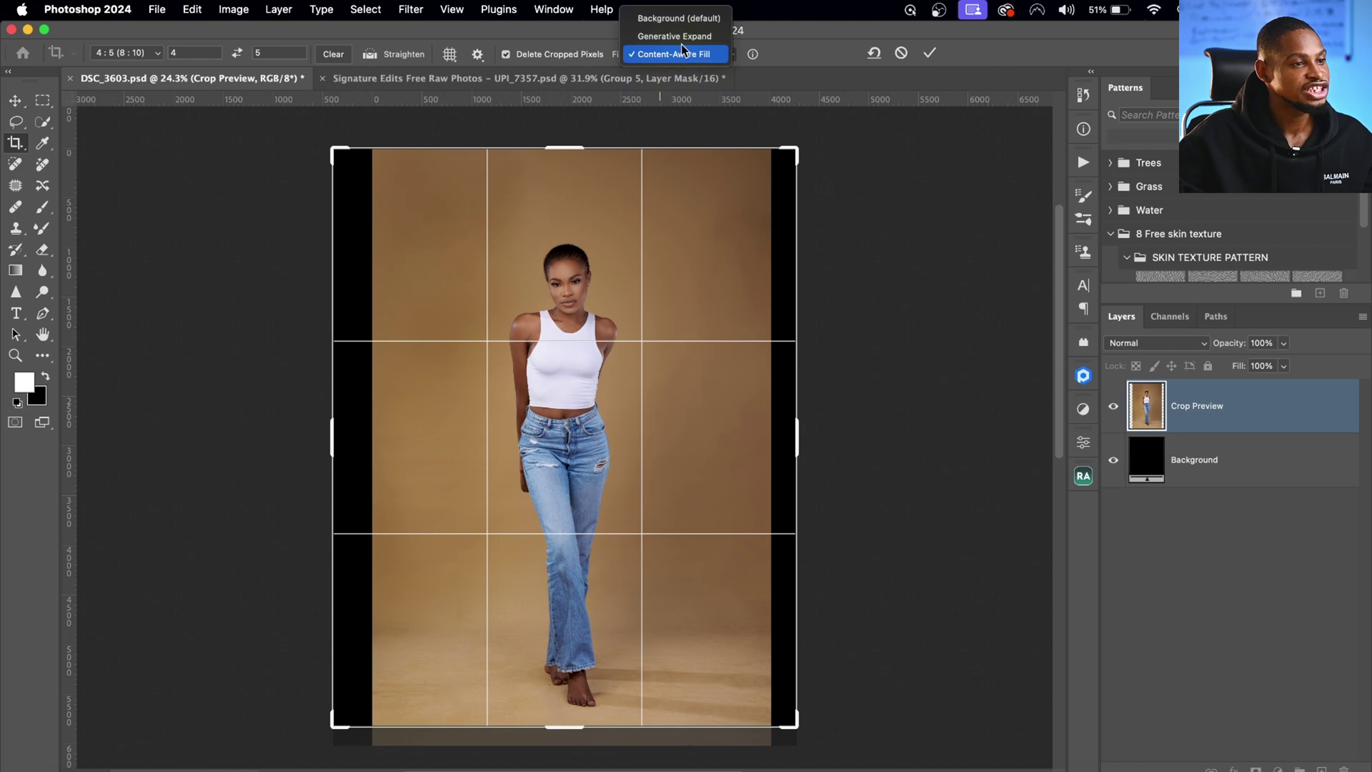
click(682, 37)
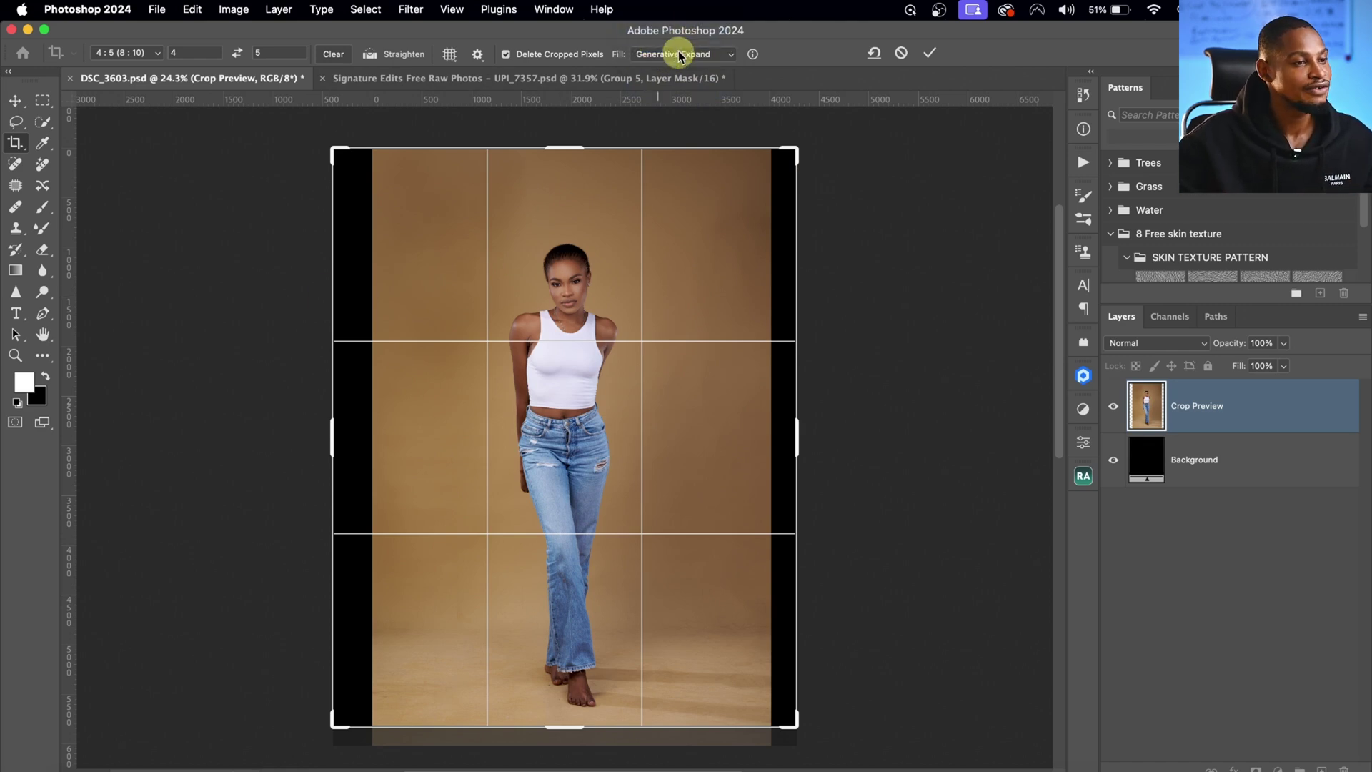
click(679, 55)
click(683, 76)
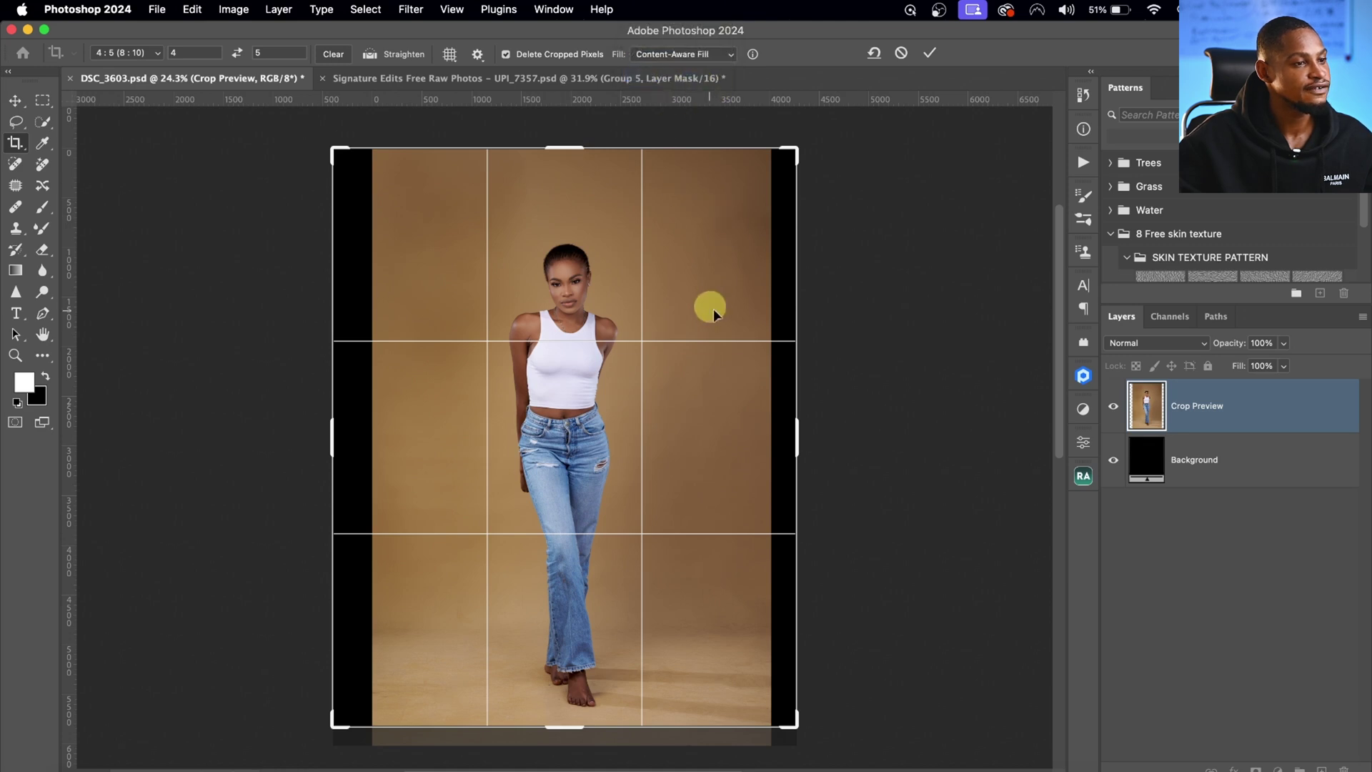
click(931, 53)
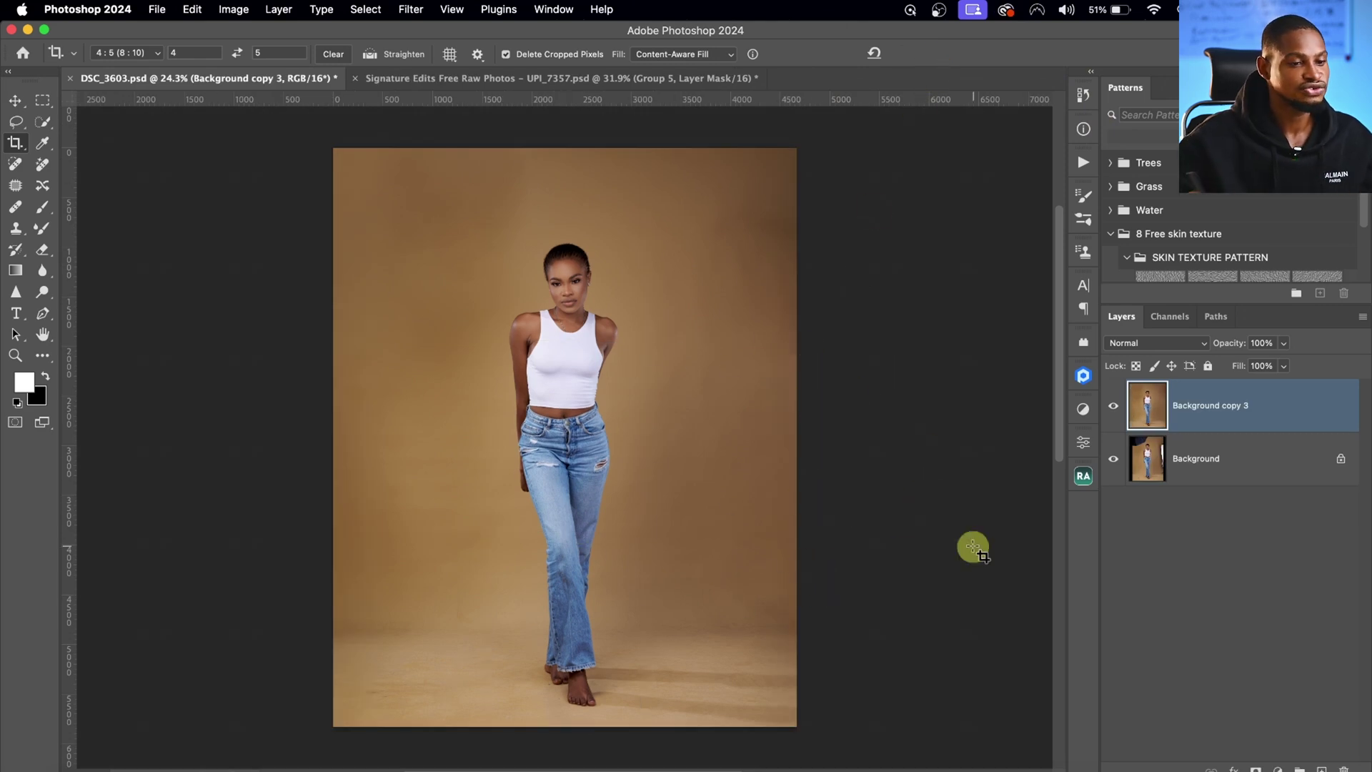
click(1113, 405)
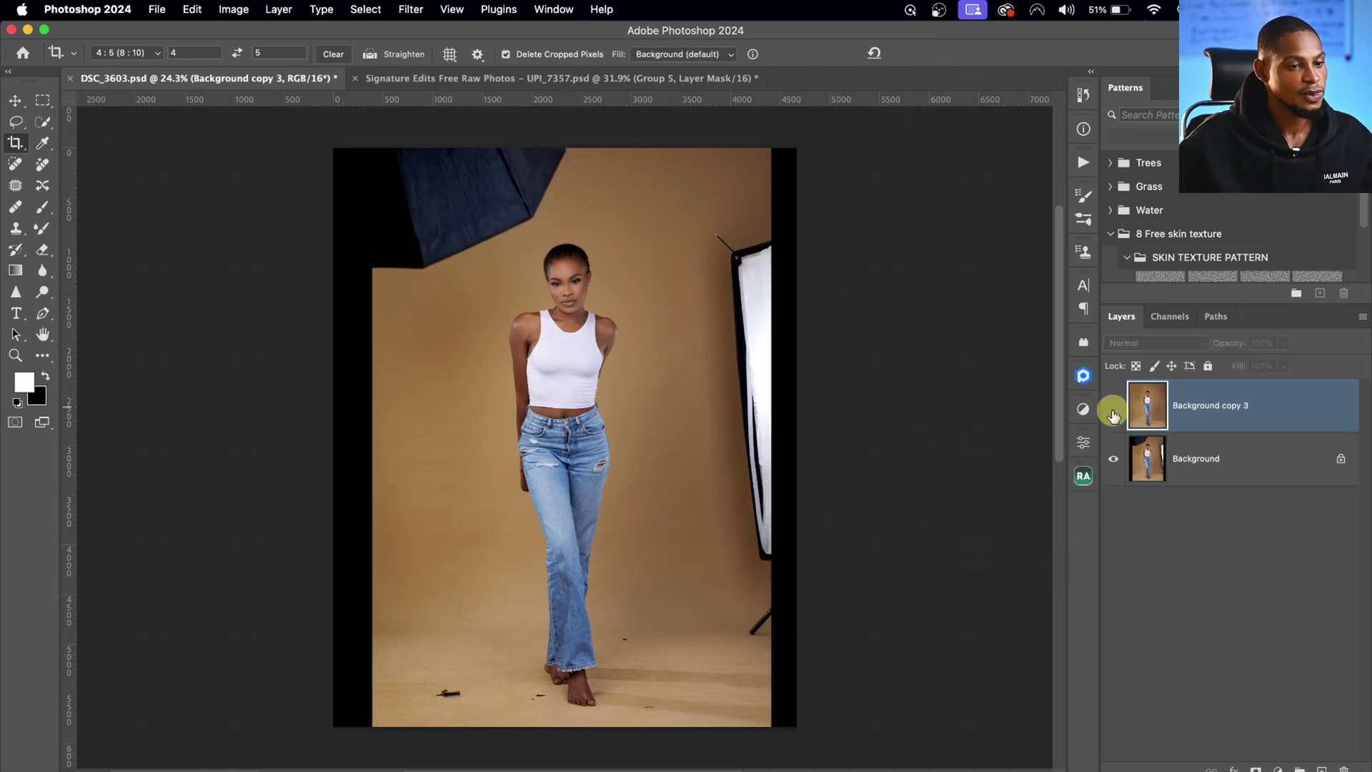
click(1113, 408)
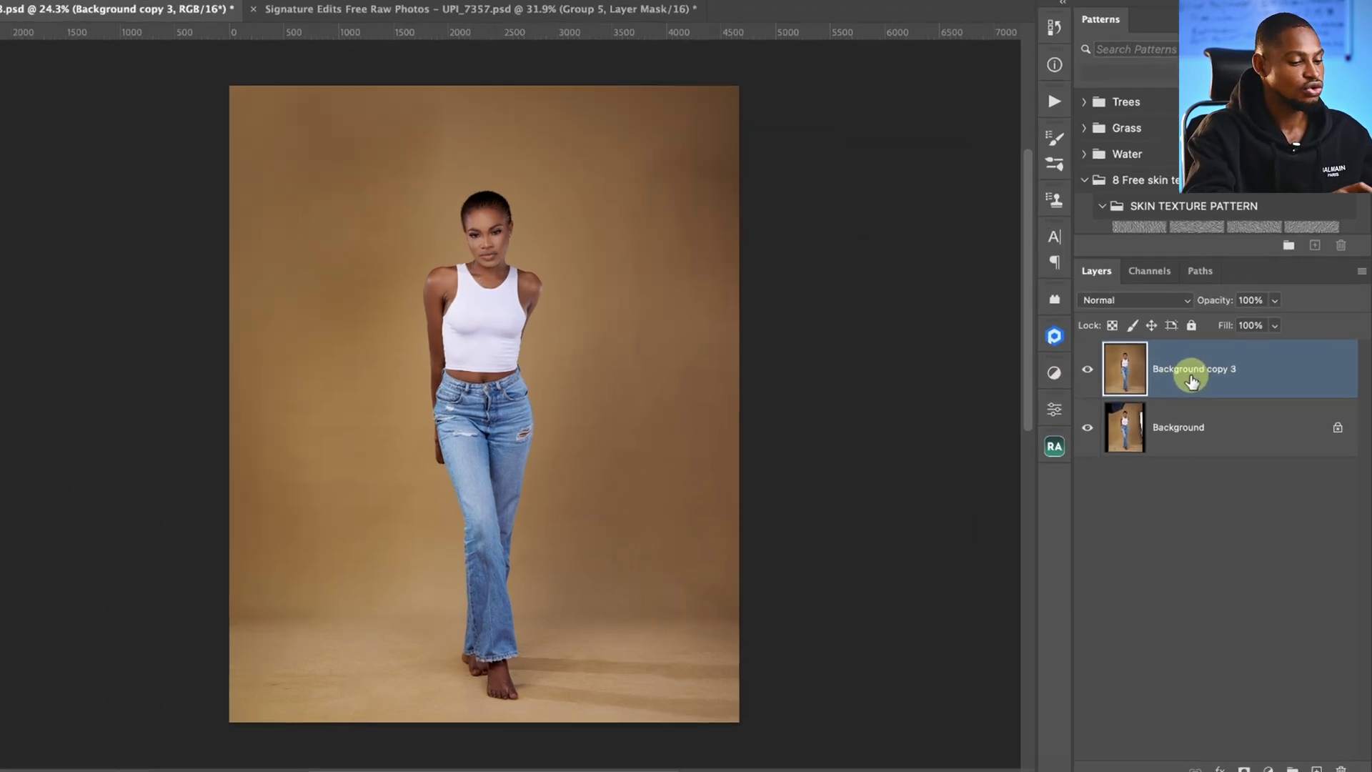
Step: Duplicate Background copy 3 and select the model on the copy using Select Subject with Cloud (Detailed results)
key(ctrl+j)
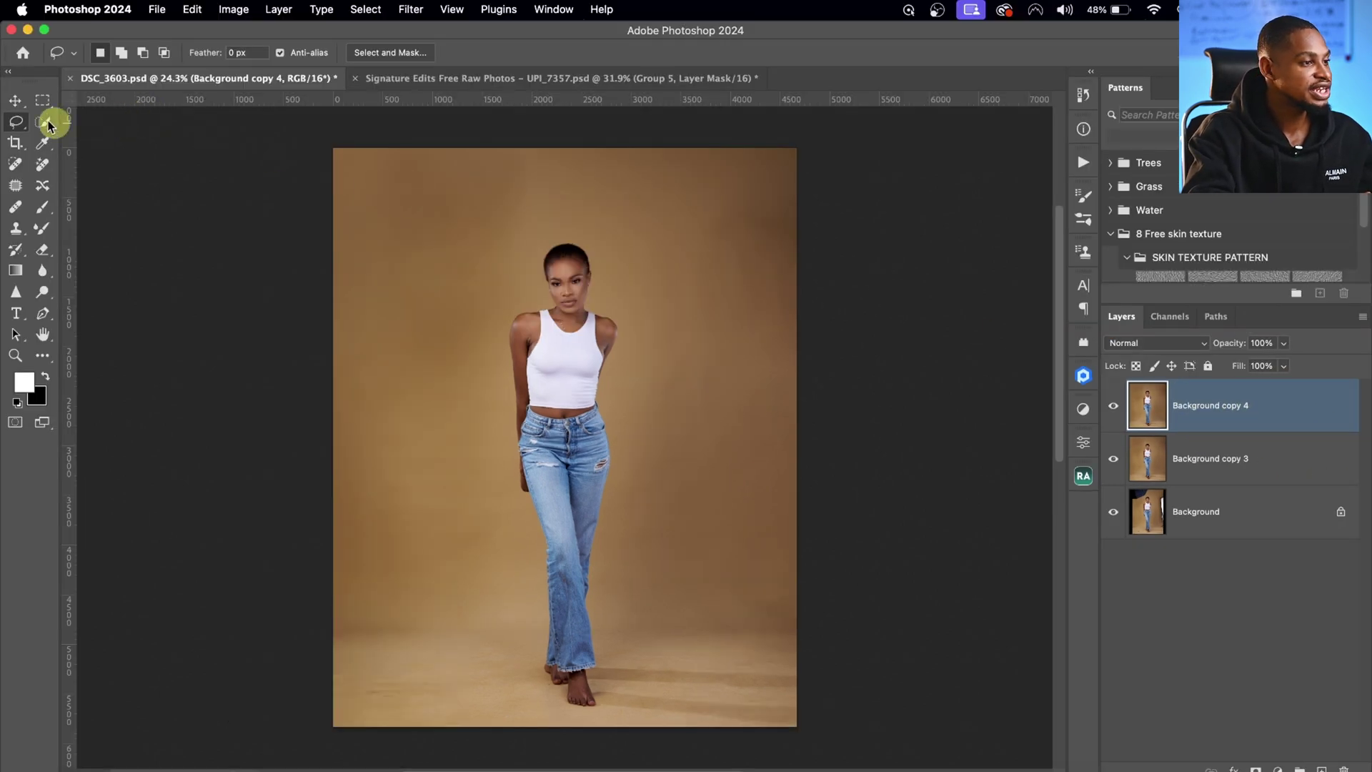
click(41, 123)
right_click(44, 127)
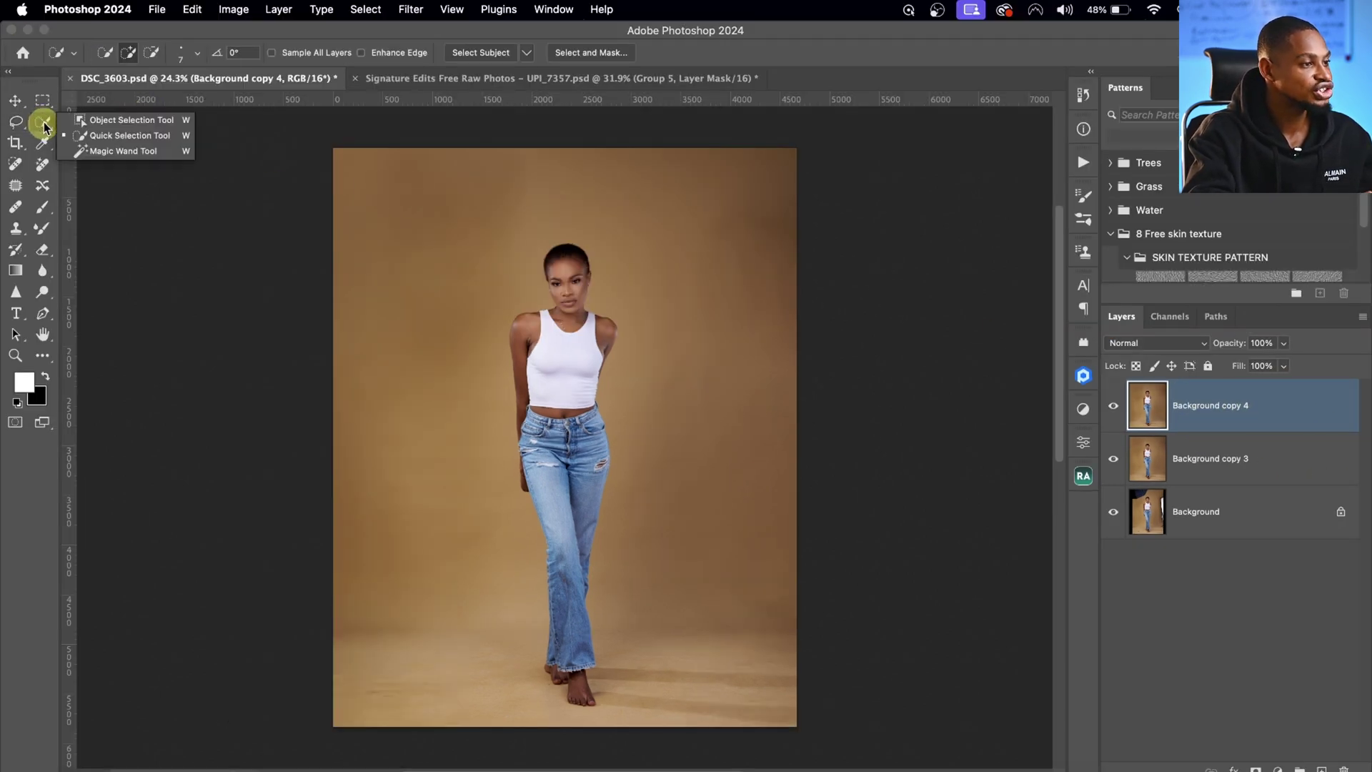
click(251, 141)
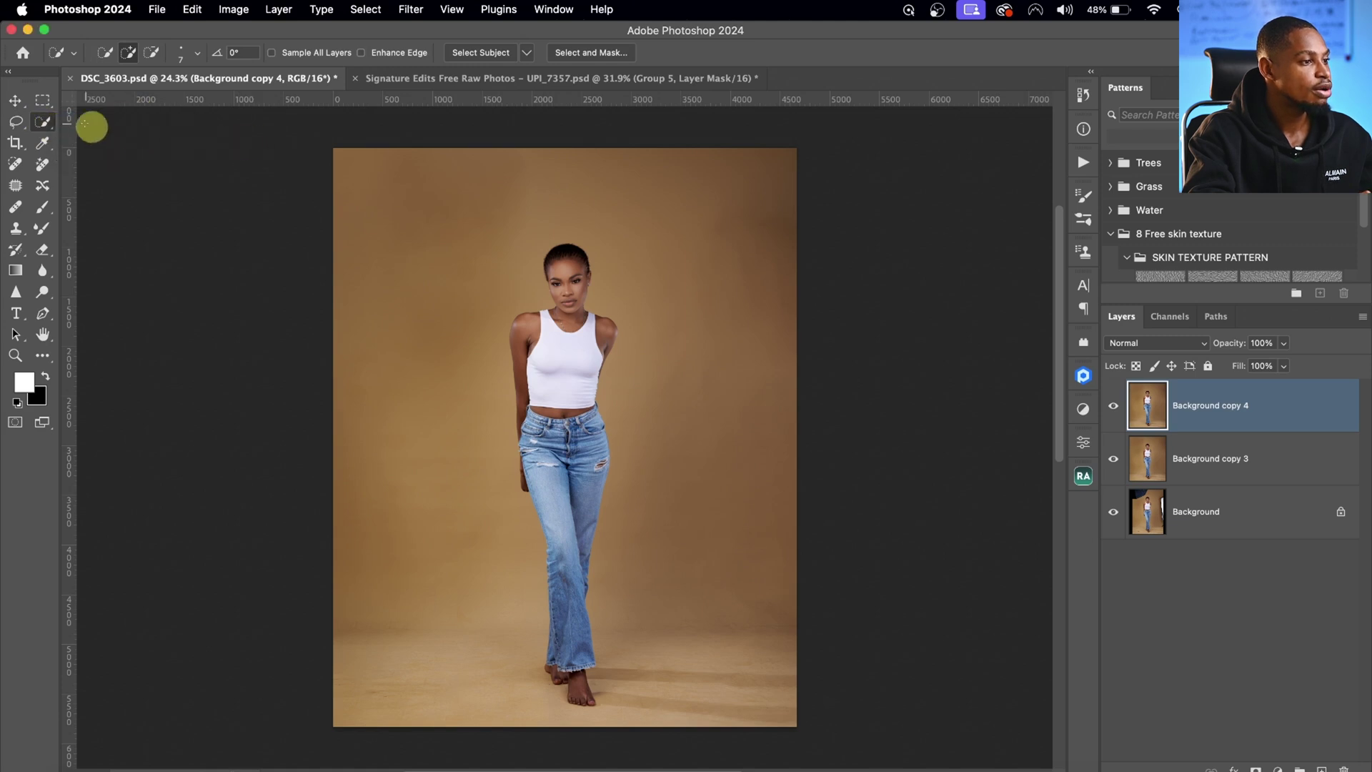
click(529, 54)
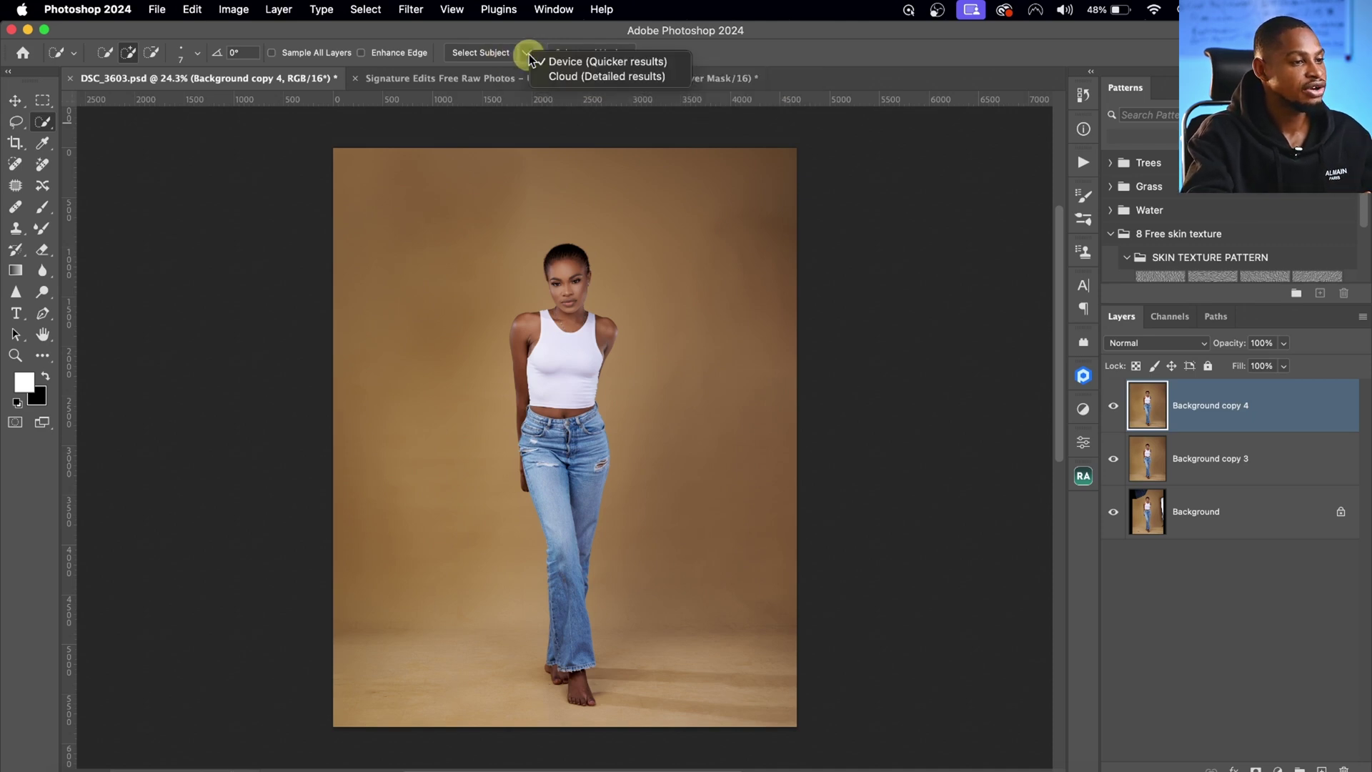
click(561, 77)
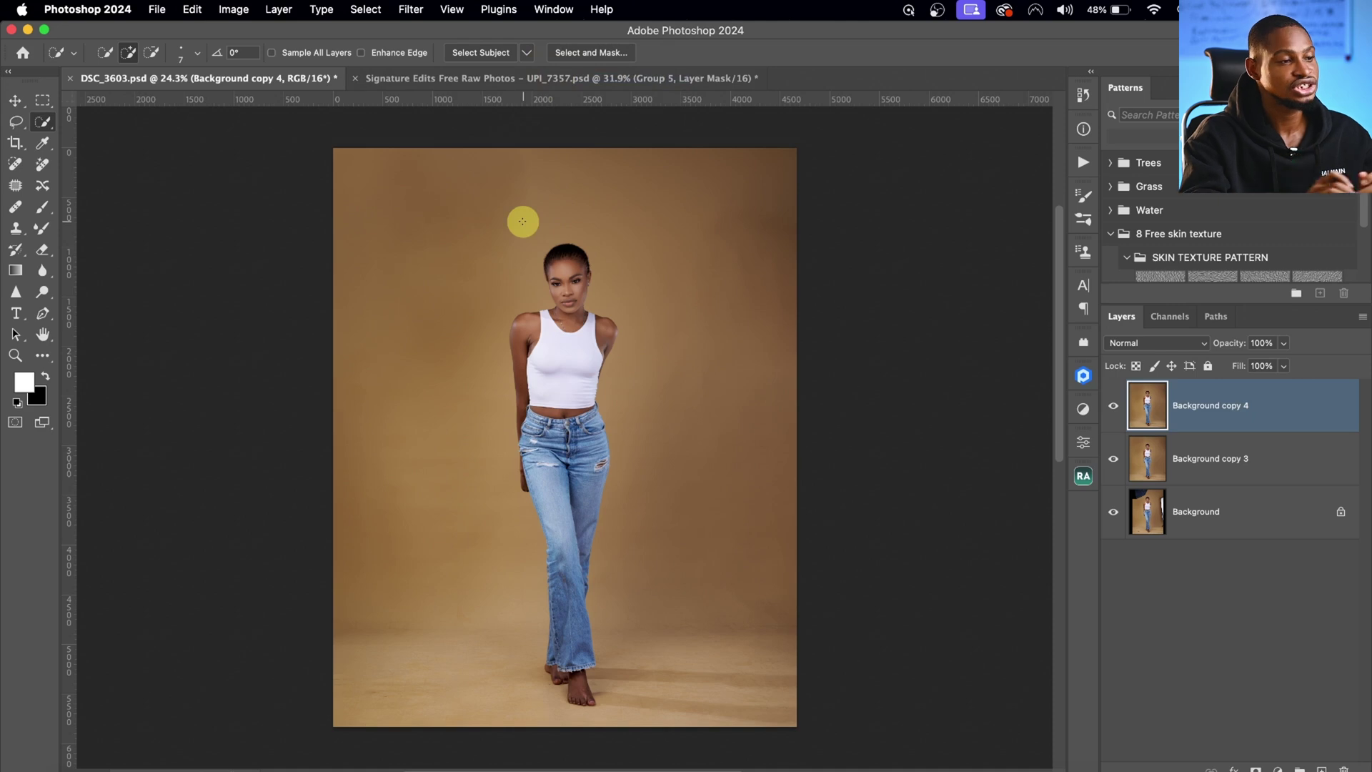
click(492, 55)
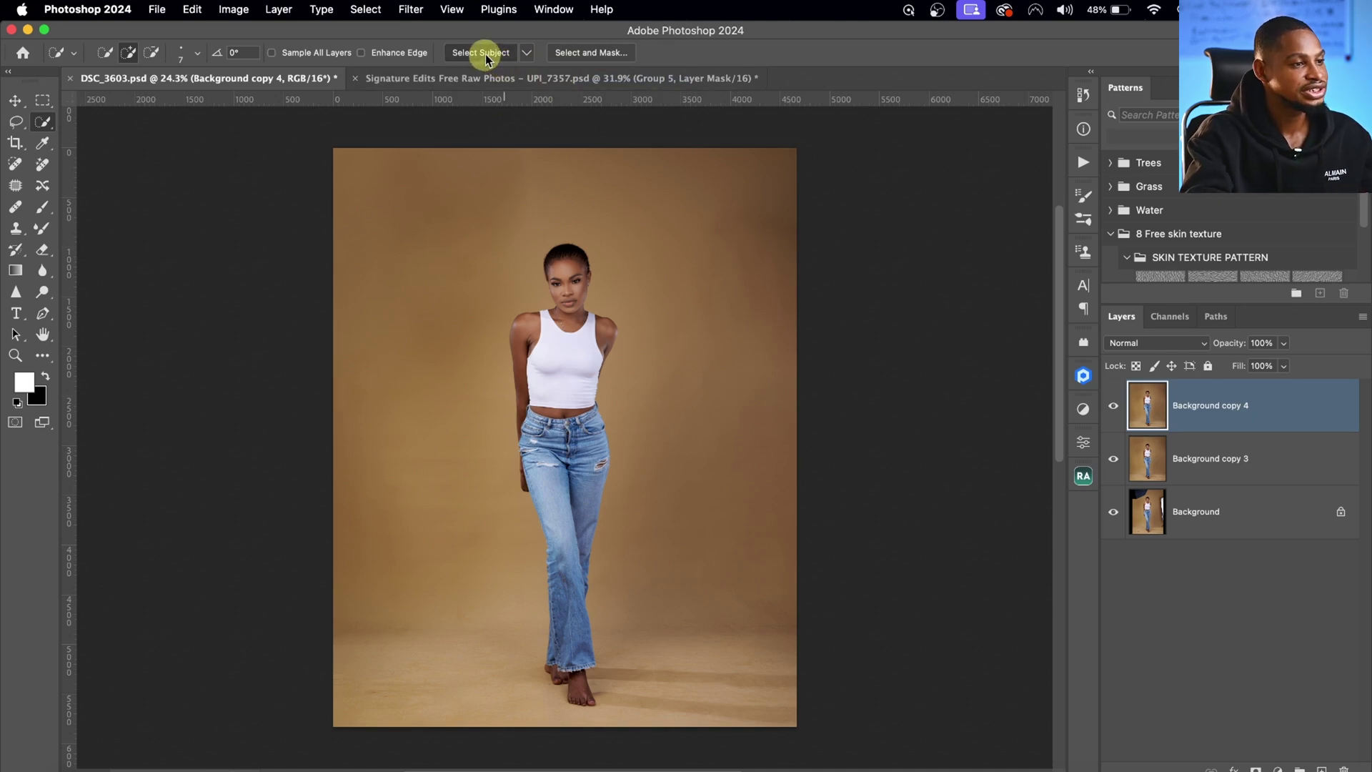
scroll(696, 275, down, 2)
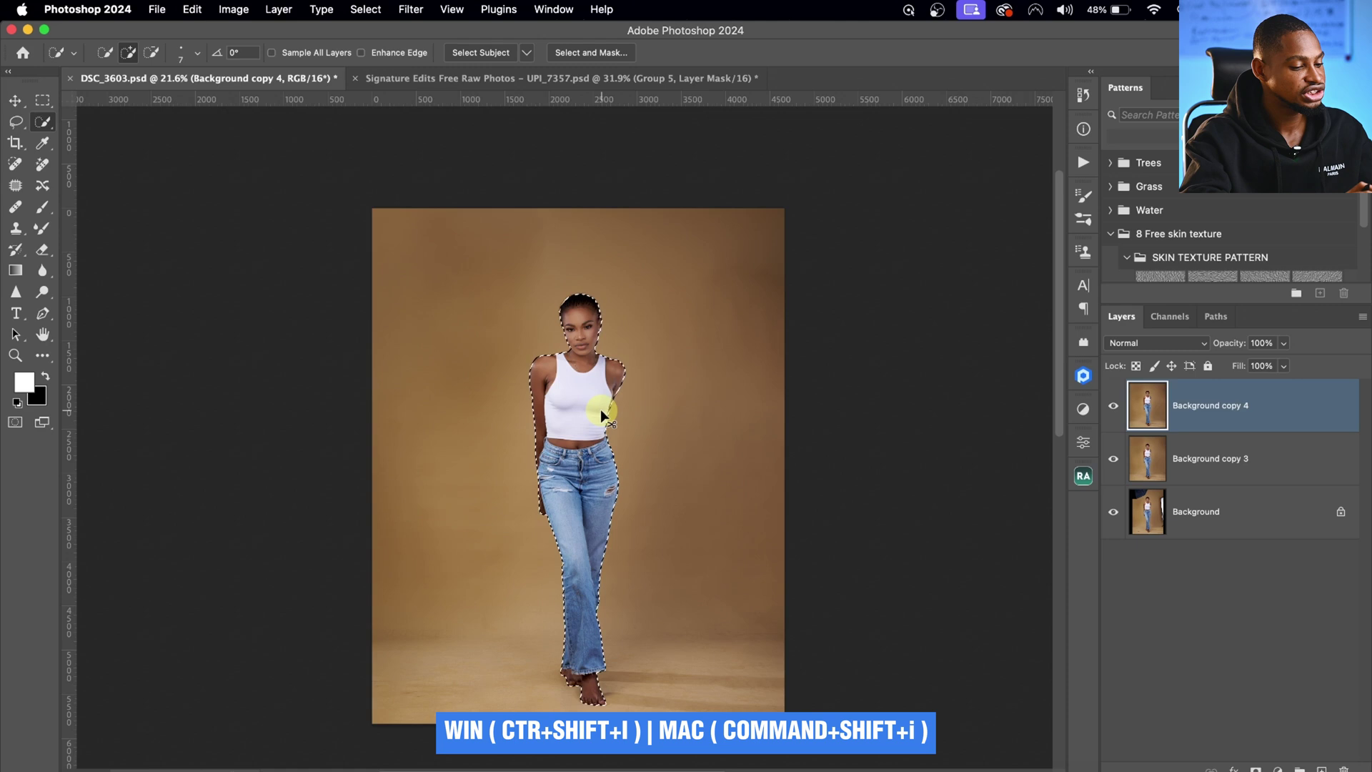
Step: Invert the model selection, copy the backdrop without her to a new layer, and view that layer alone
key(super+shift+i)
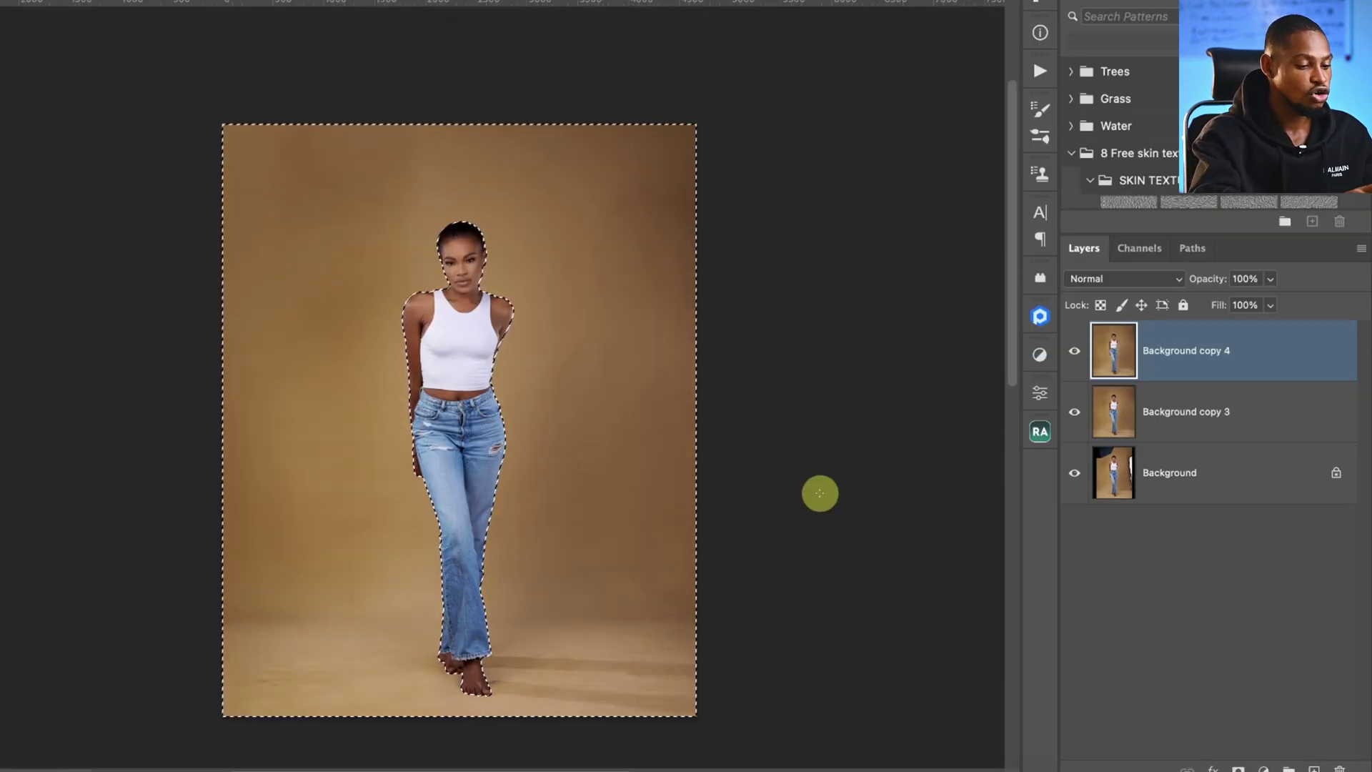
key(ctrl+j)
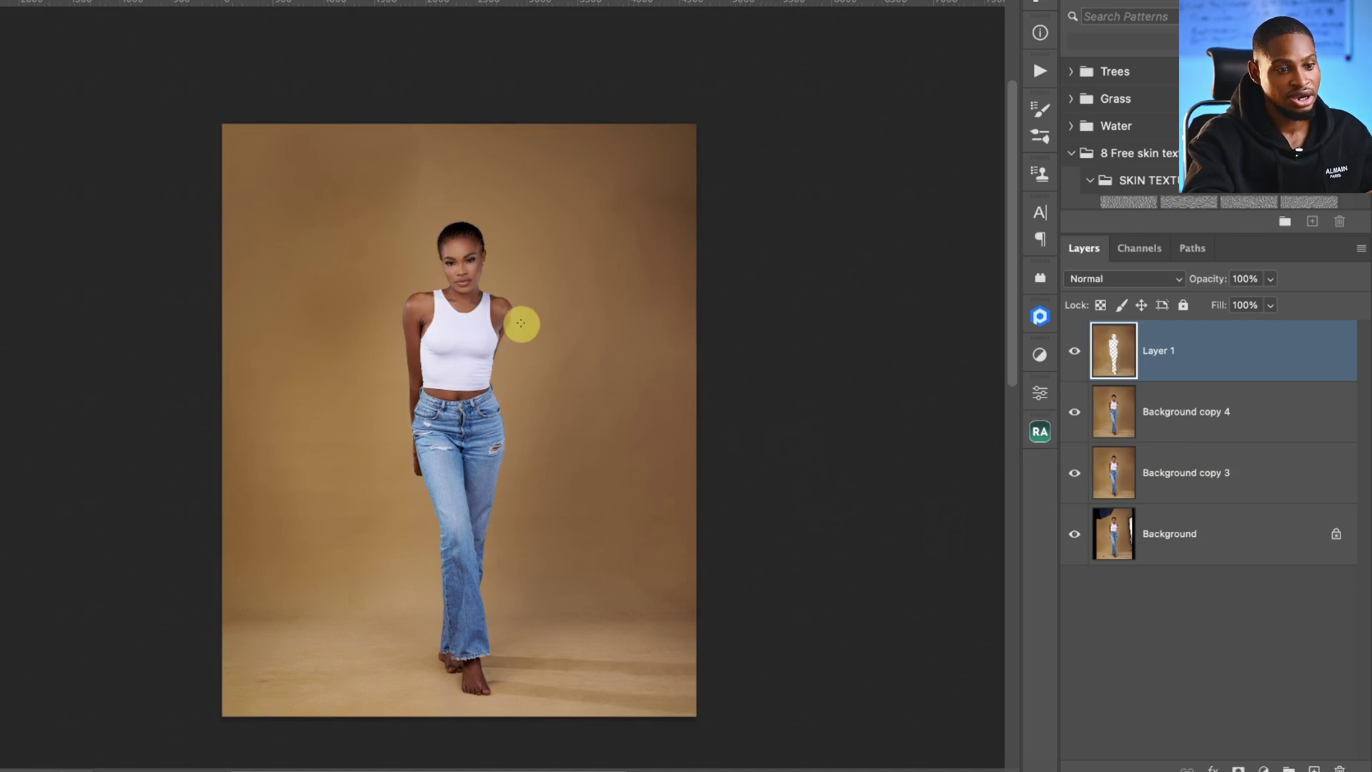
drag(1075, 418, 1077, 536)
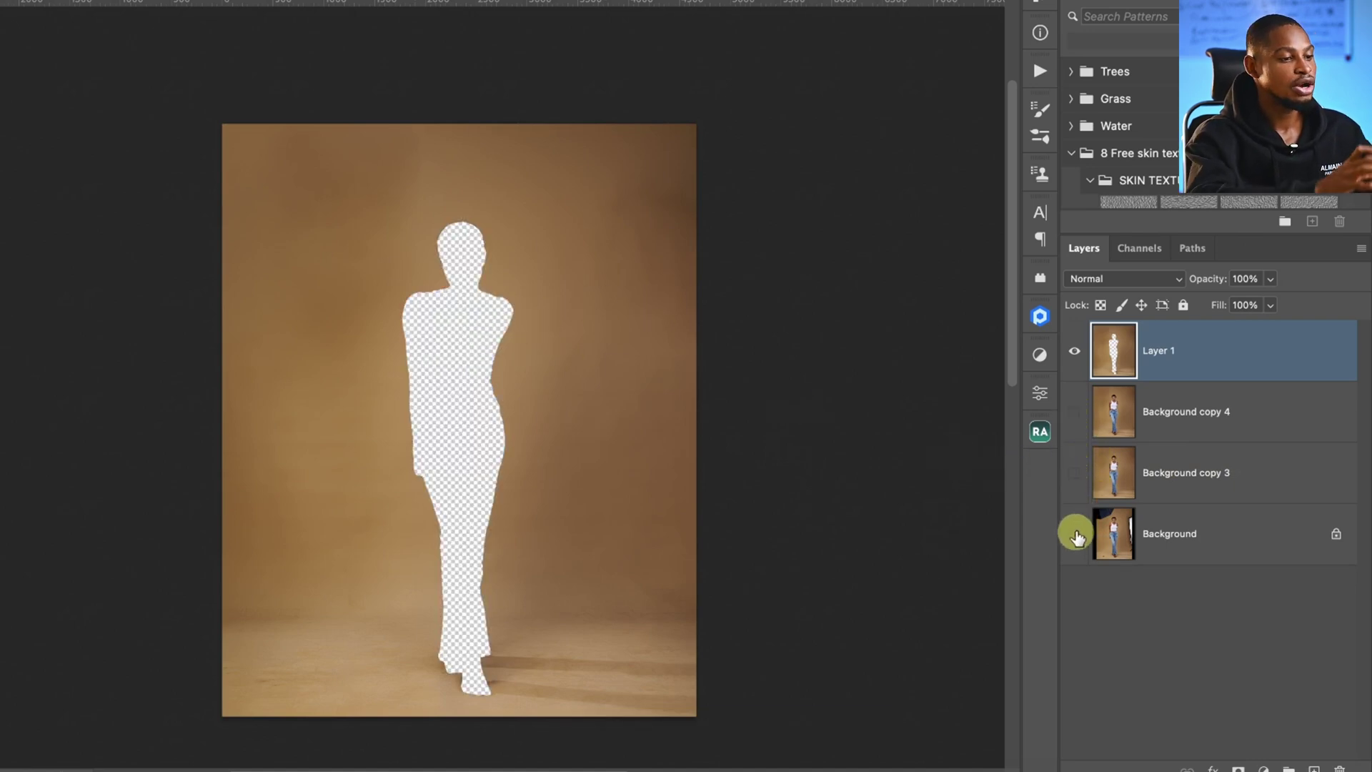
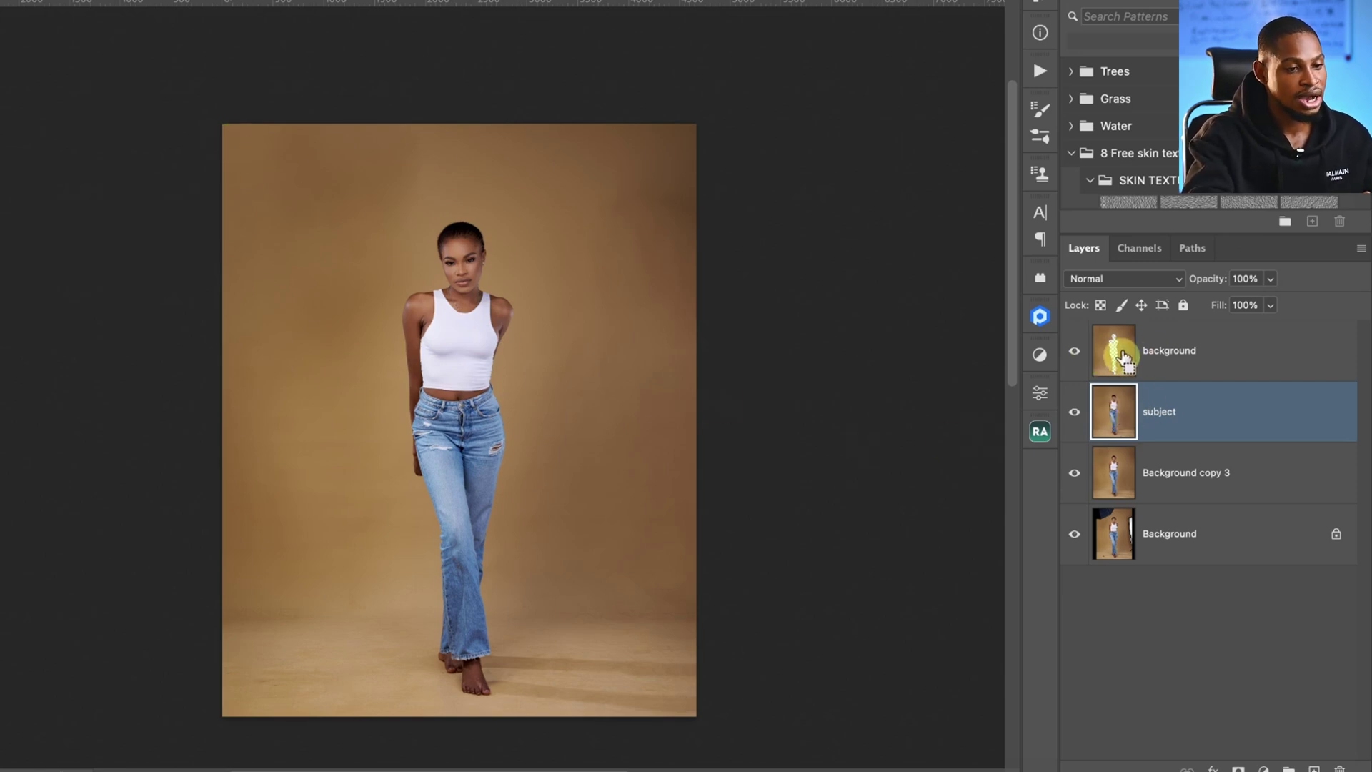
Step: Mask the subject layer to the model using the background layer's inverted selection, and place the background layer beneath it
super+click(1116, 353)
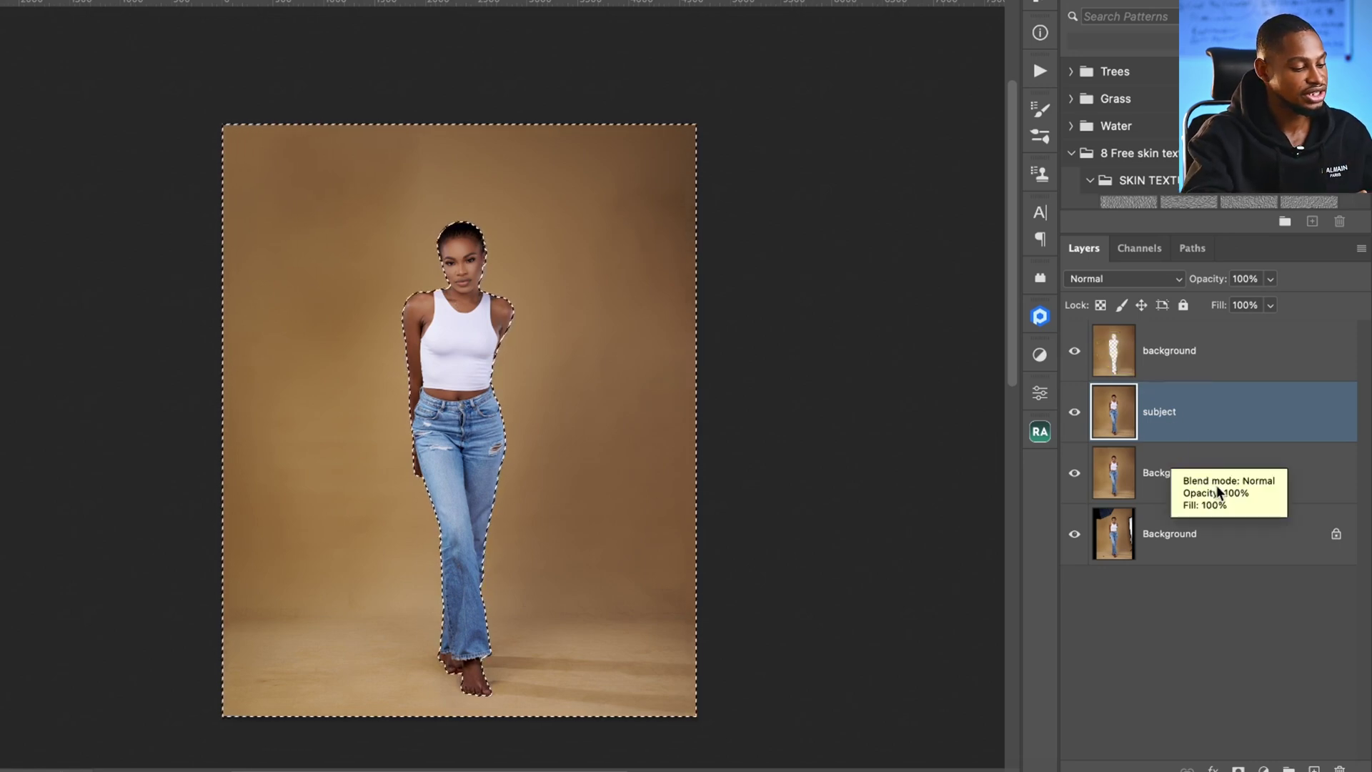
key(super+d)
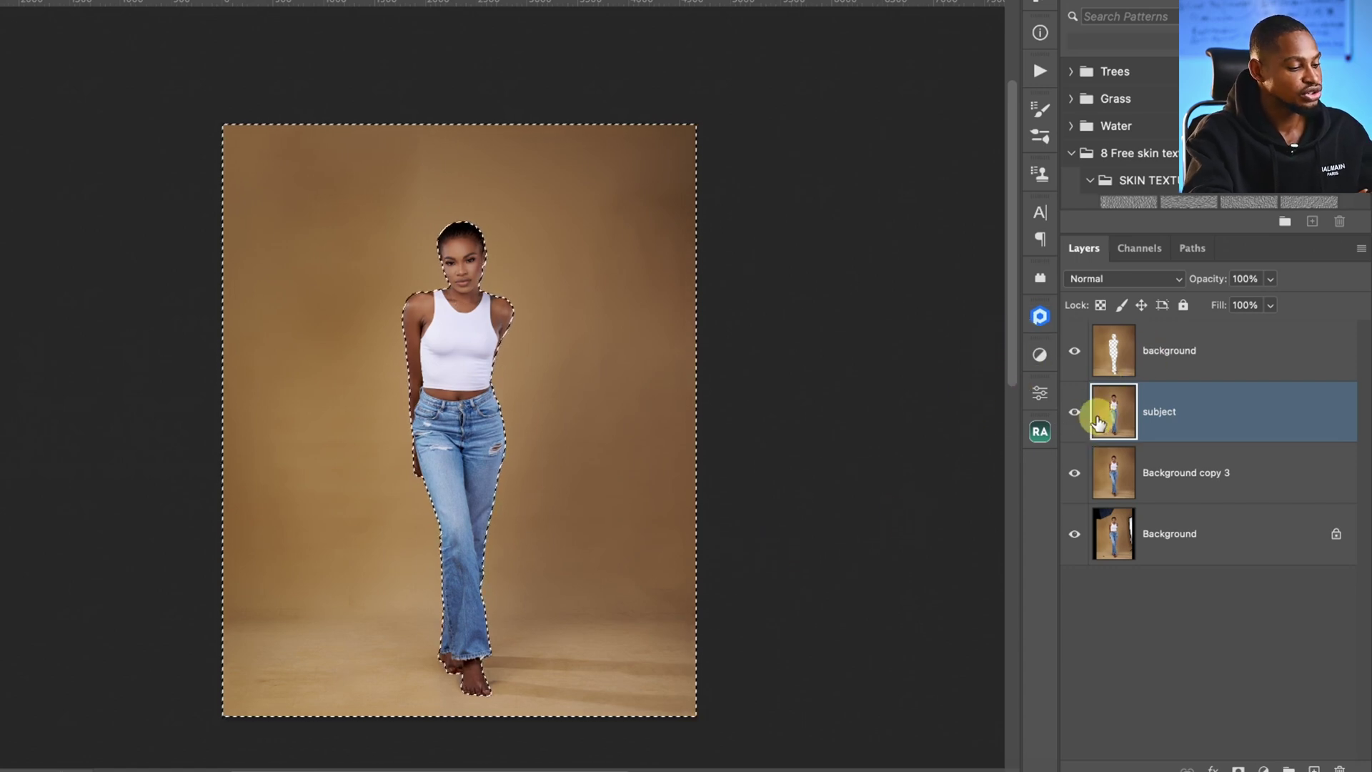
key(super+shift+i)
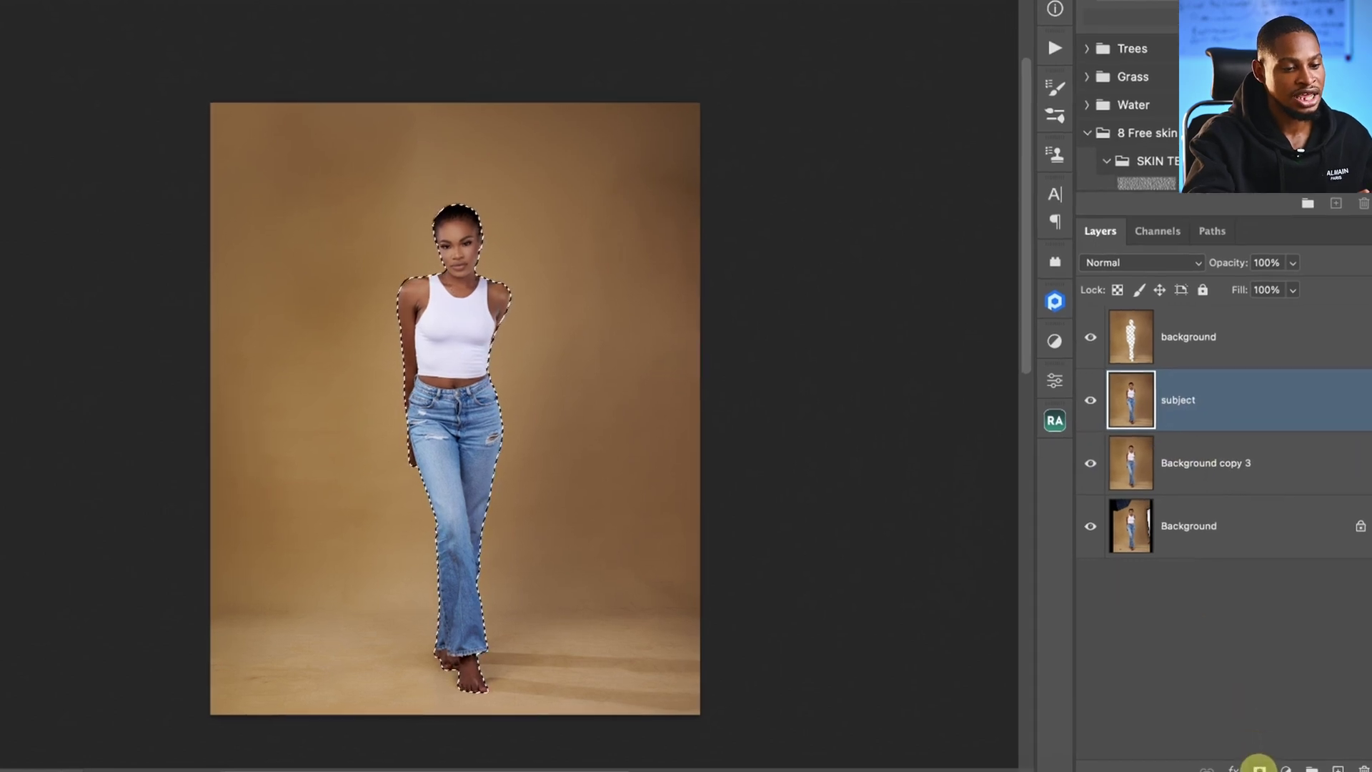
click(1259, 768)
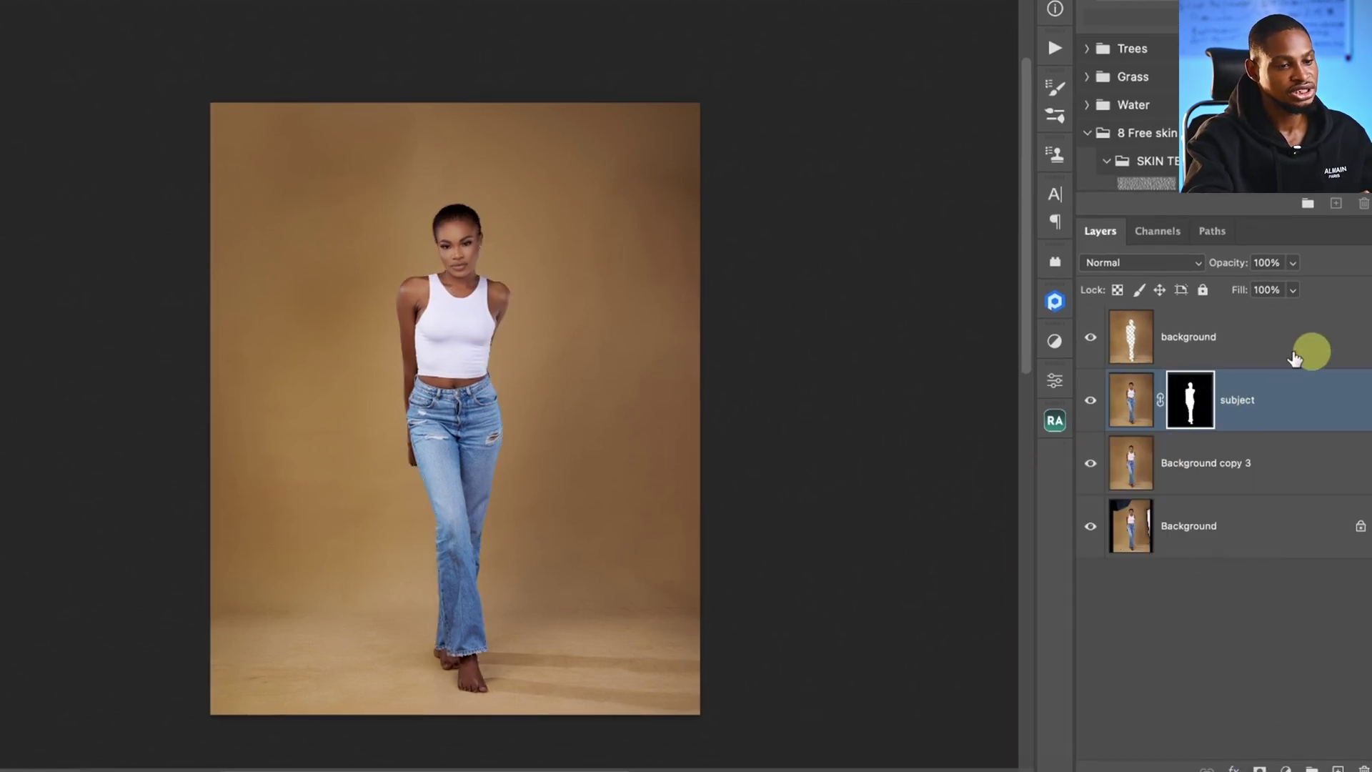
drag(1229, 336, 1251, 431)
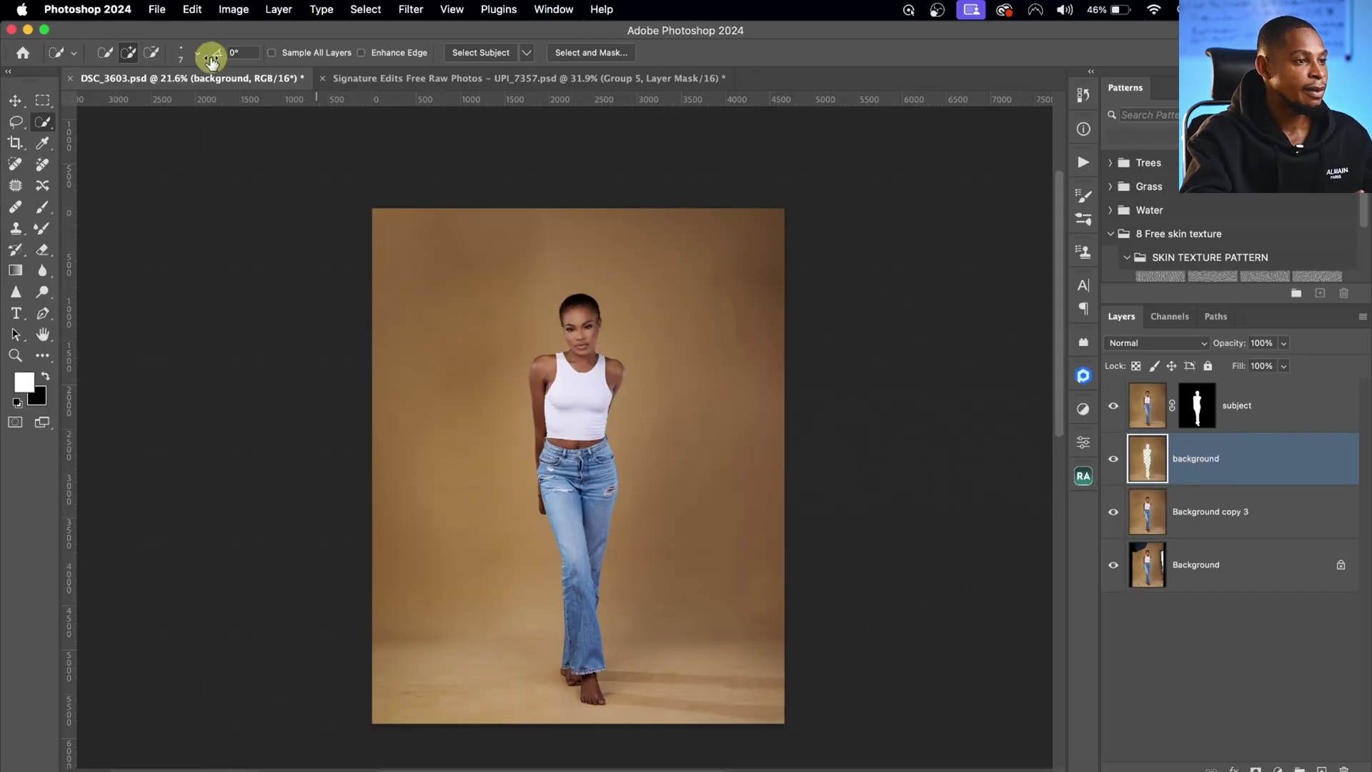
Step: Apply Gaussian Blur to the background layer as a smart filter, and compare the backdrop with and without the blurred layer
click(410, 9)
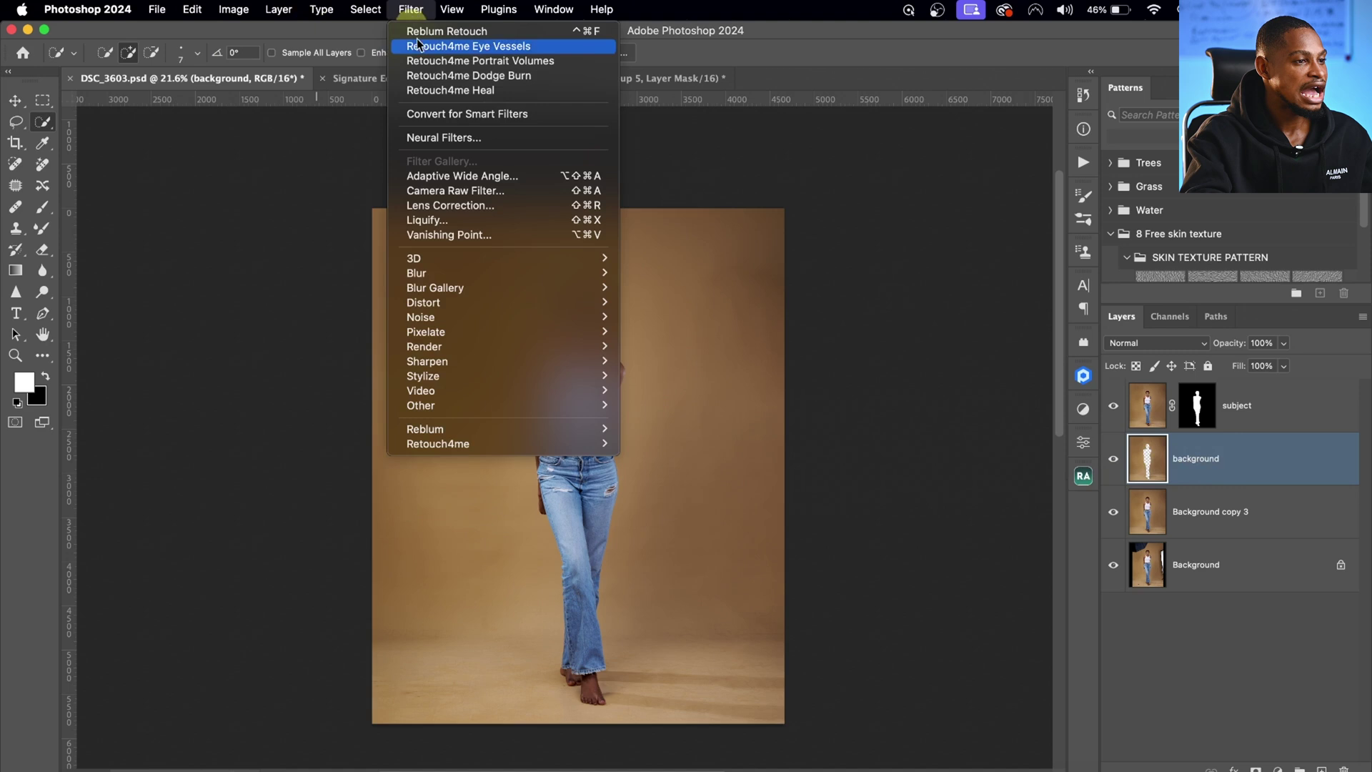
click(441, 116)
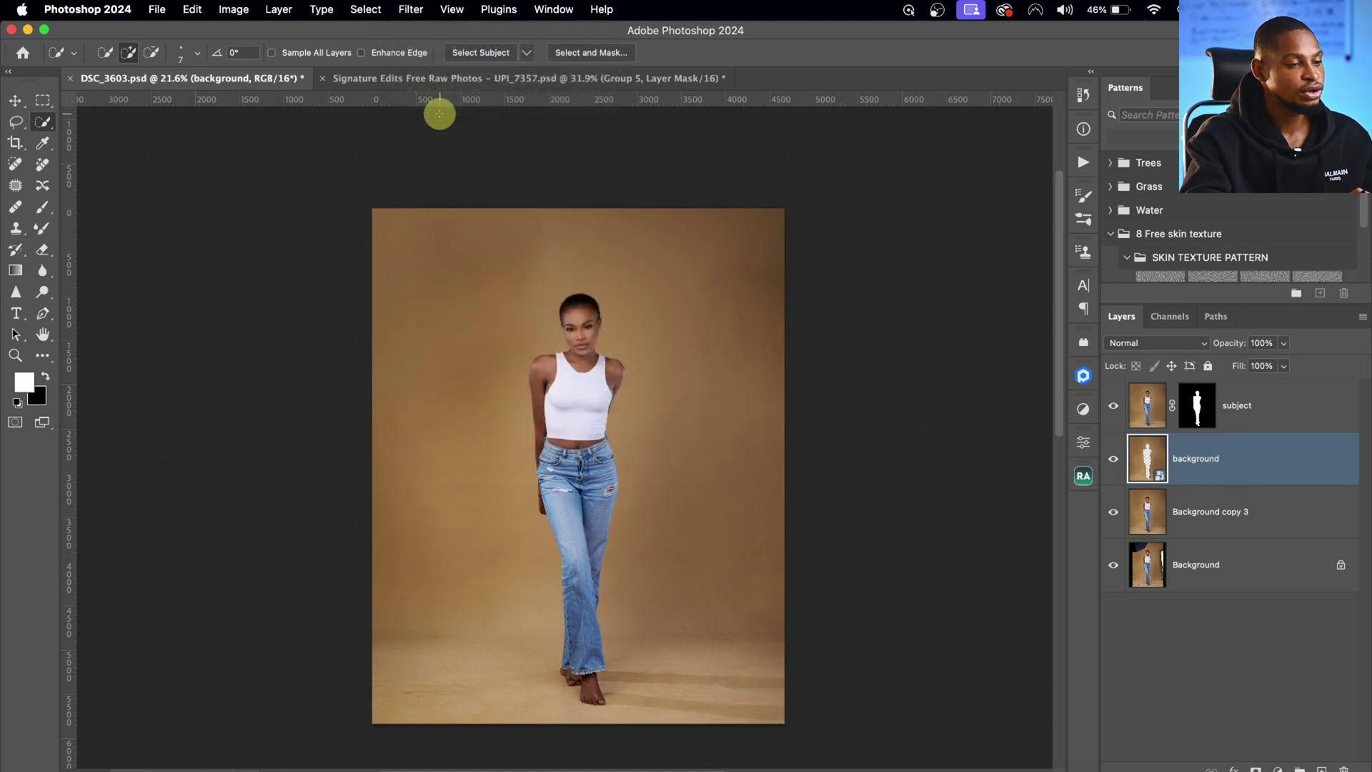
click(413, 9)
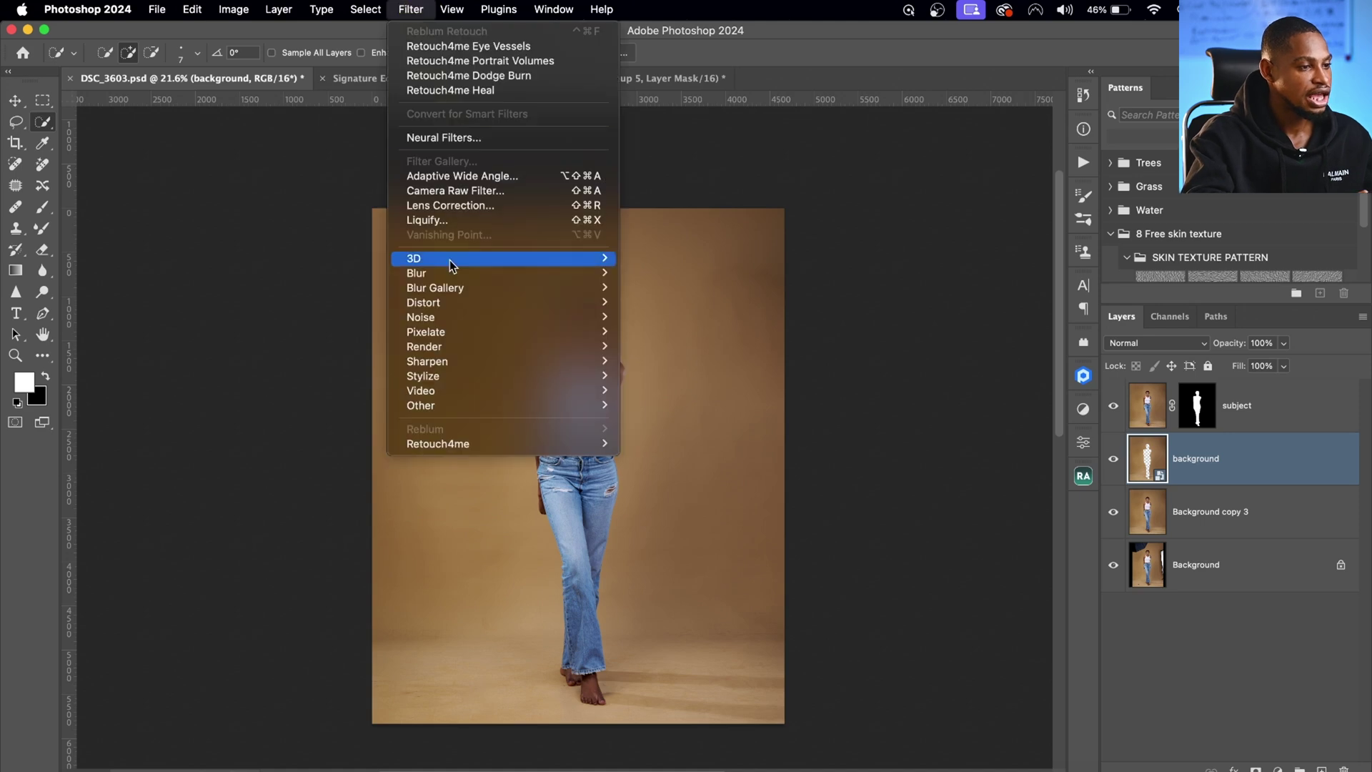
mouse_move(453, 275)
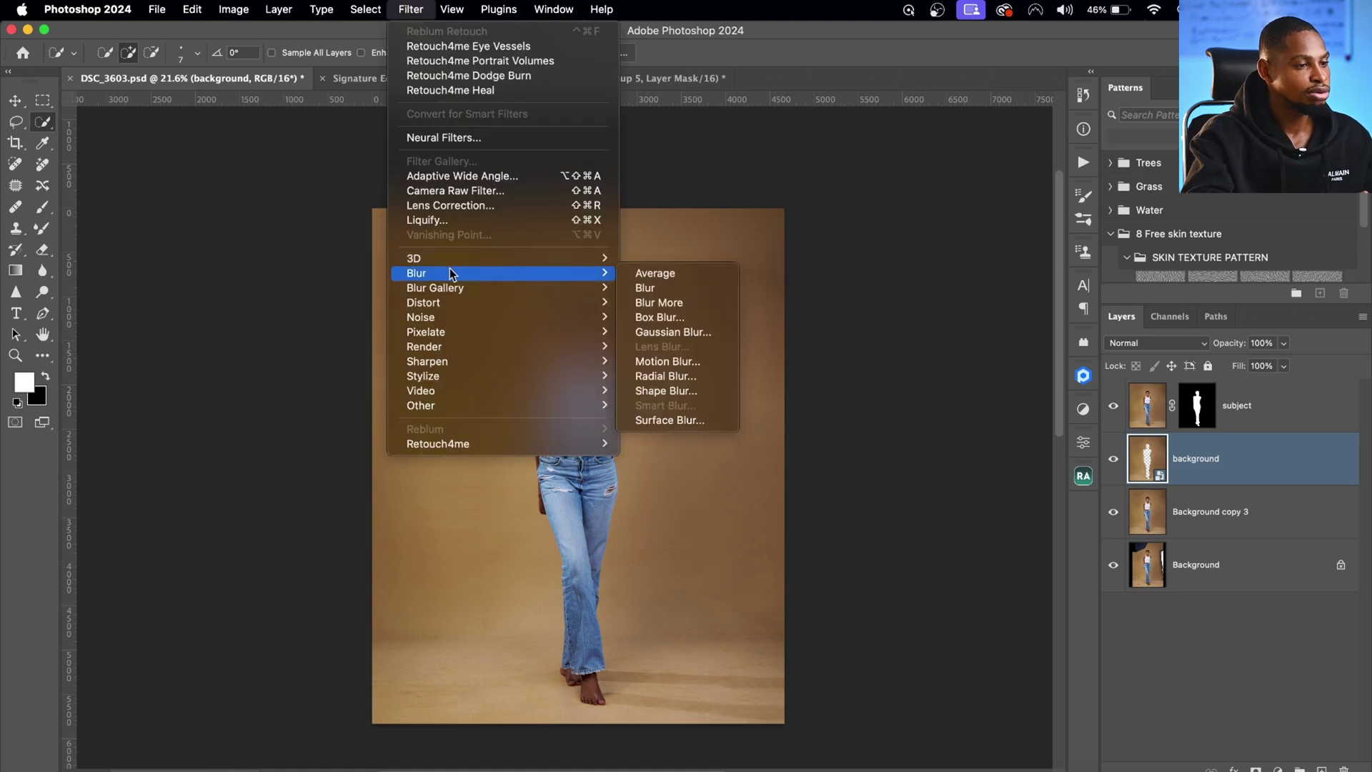
click(651, 333)
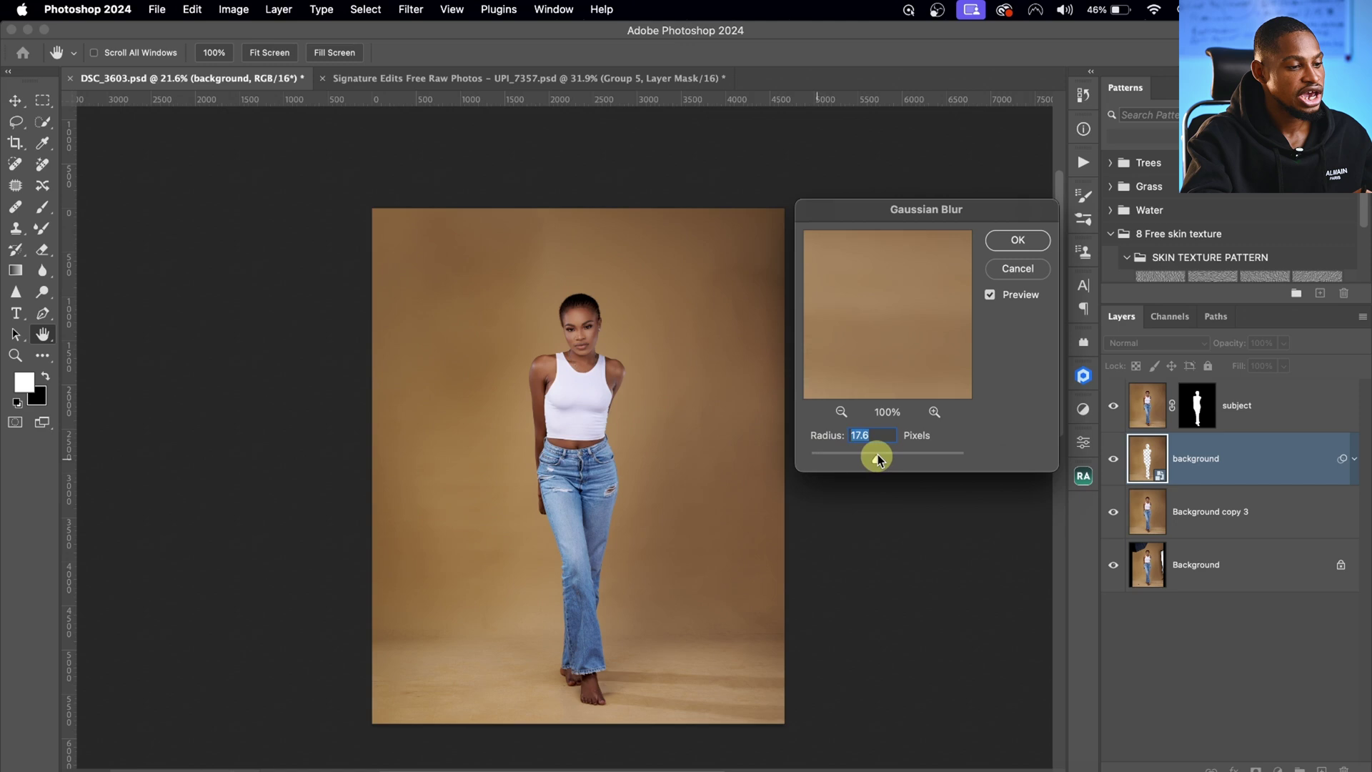
drag(878, 459, 880, 460)
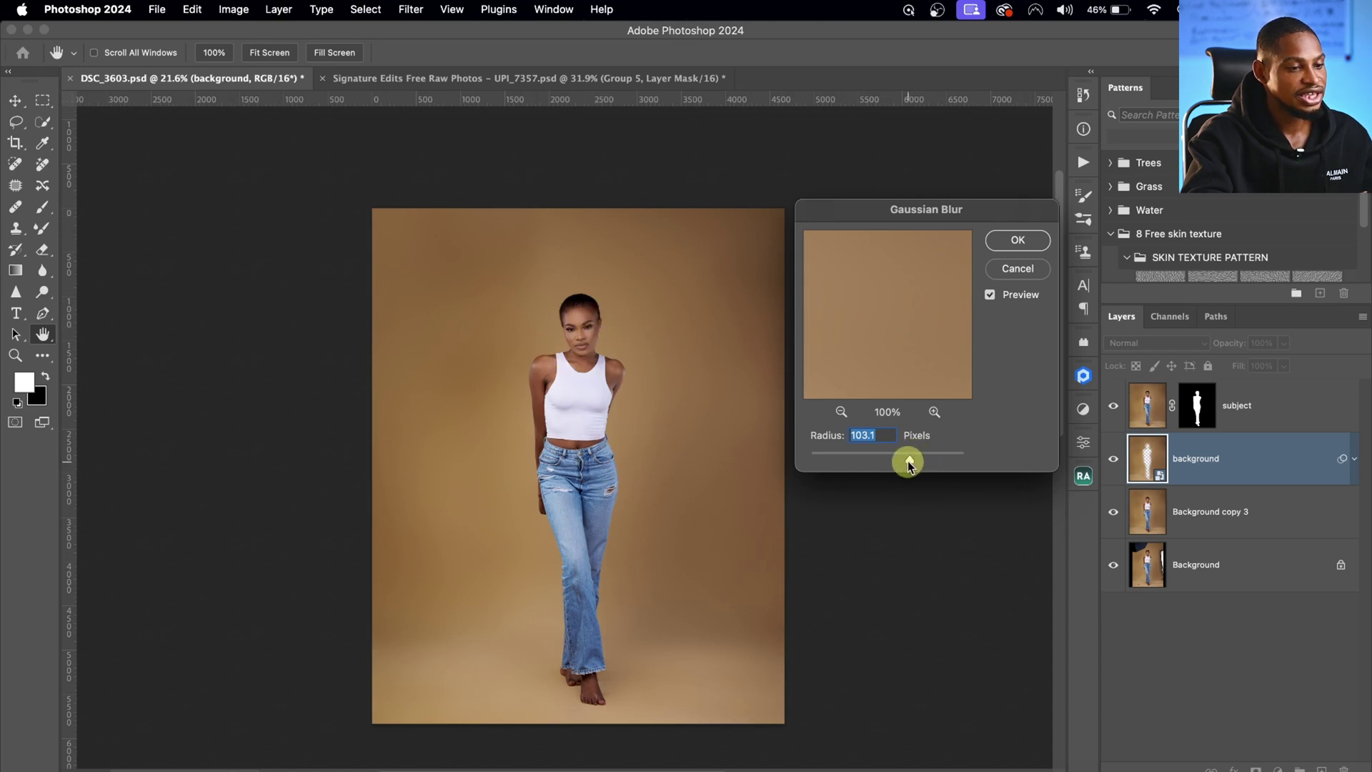
drag(909, 464, 828, 461)
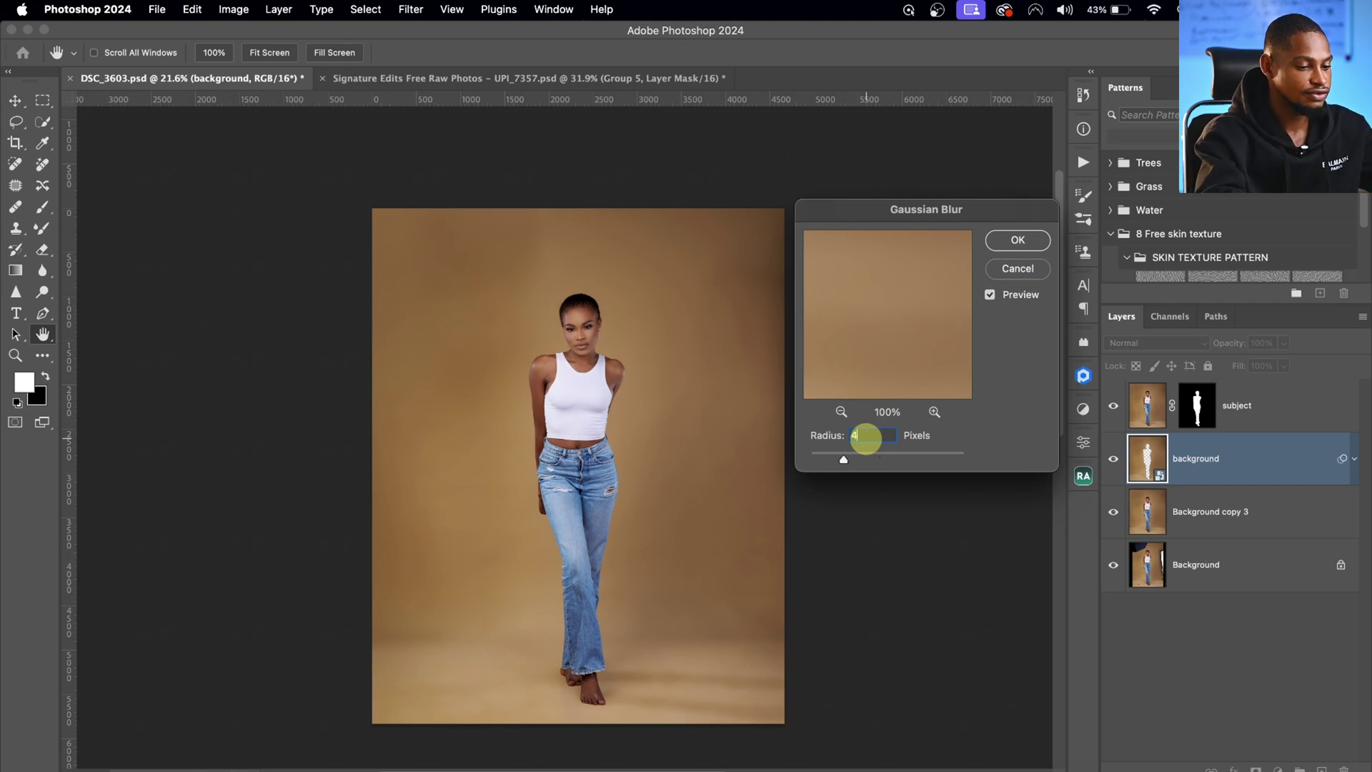
click(1013, 239)
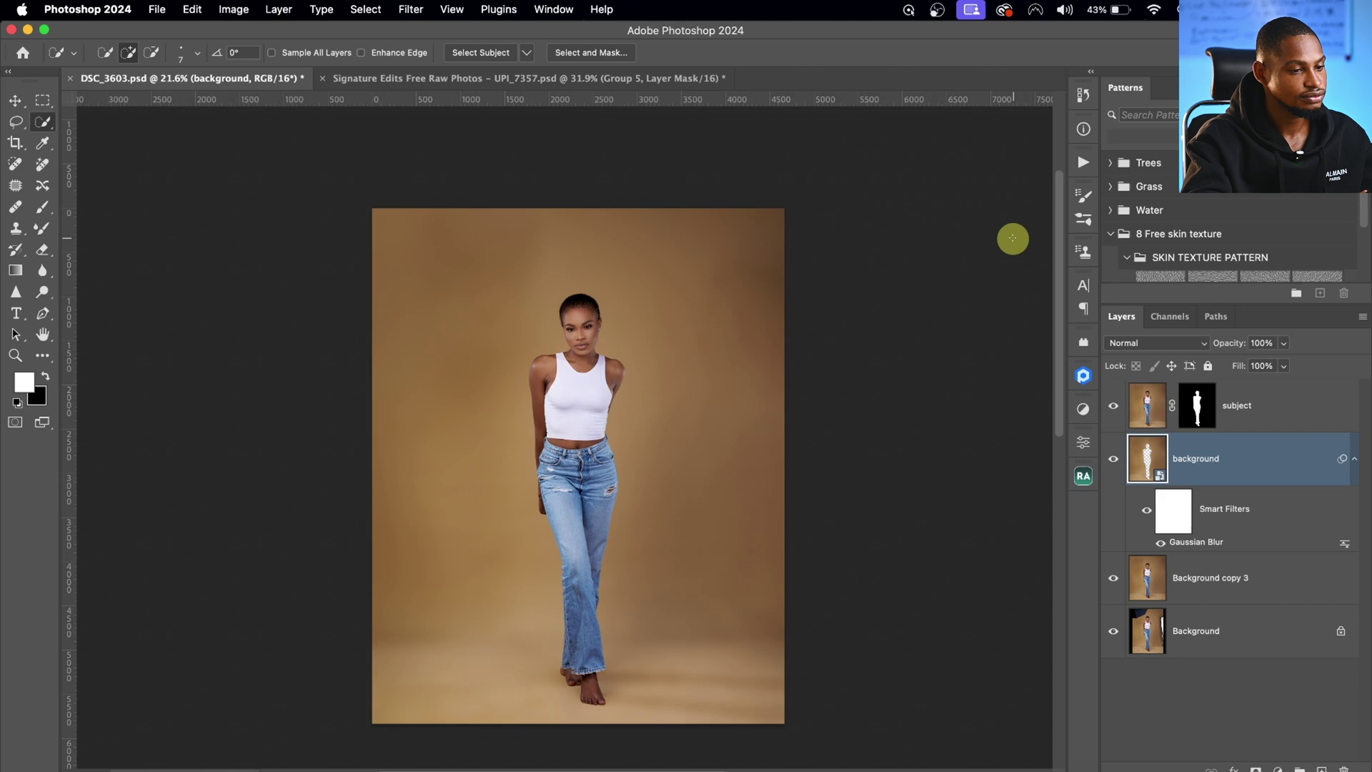
click(1112, 461)
click(1112, 464)
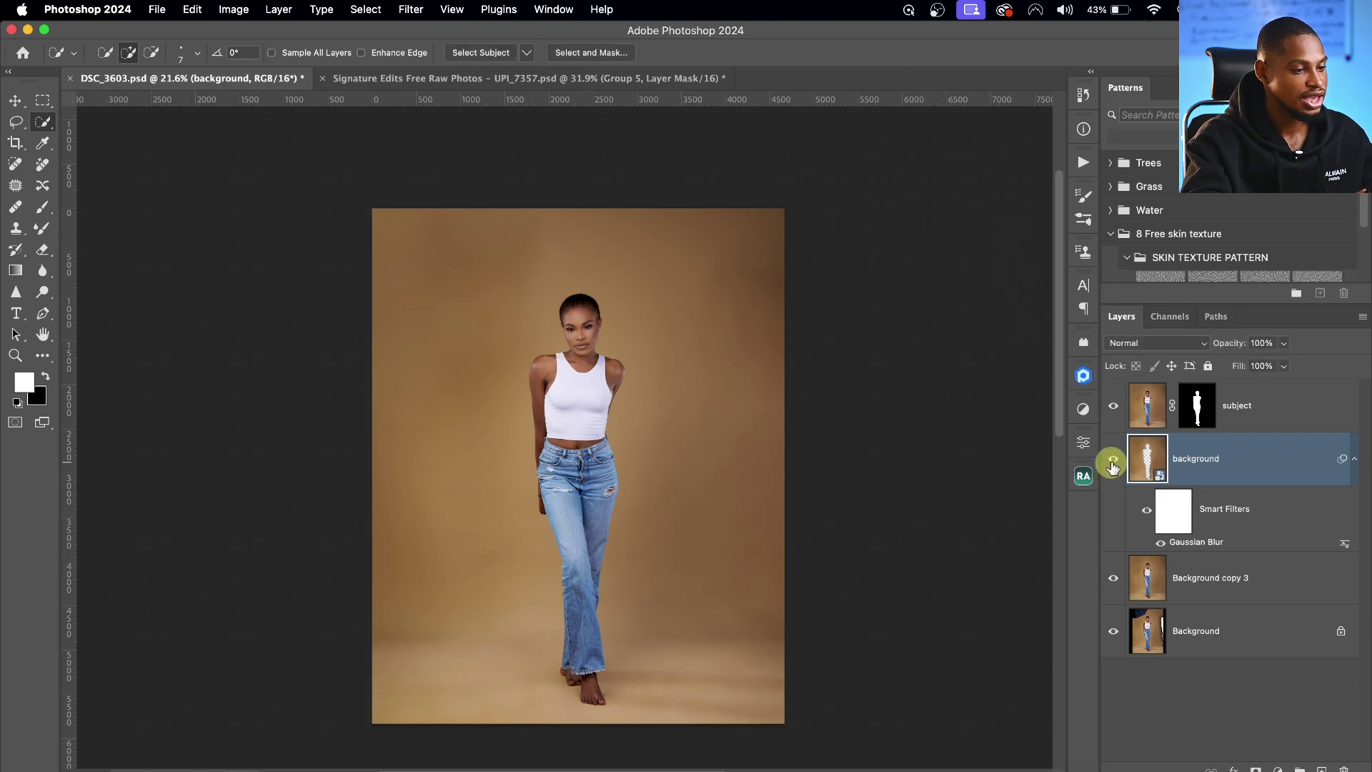
click(1113, 465)
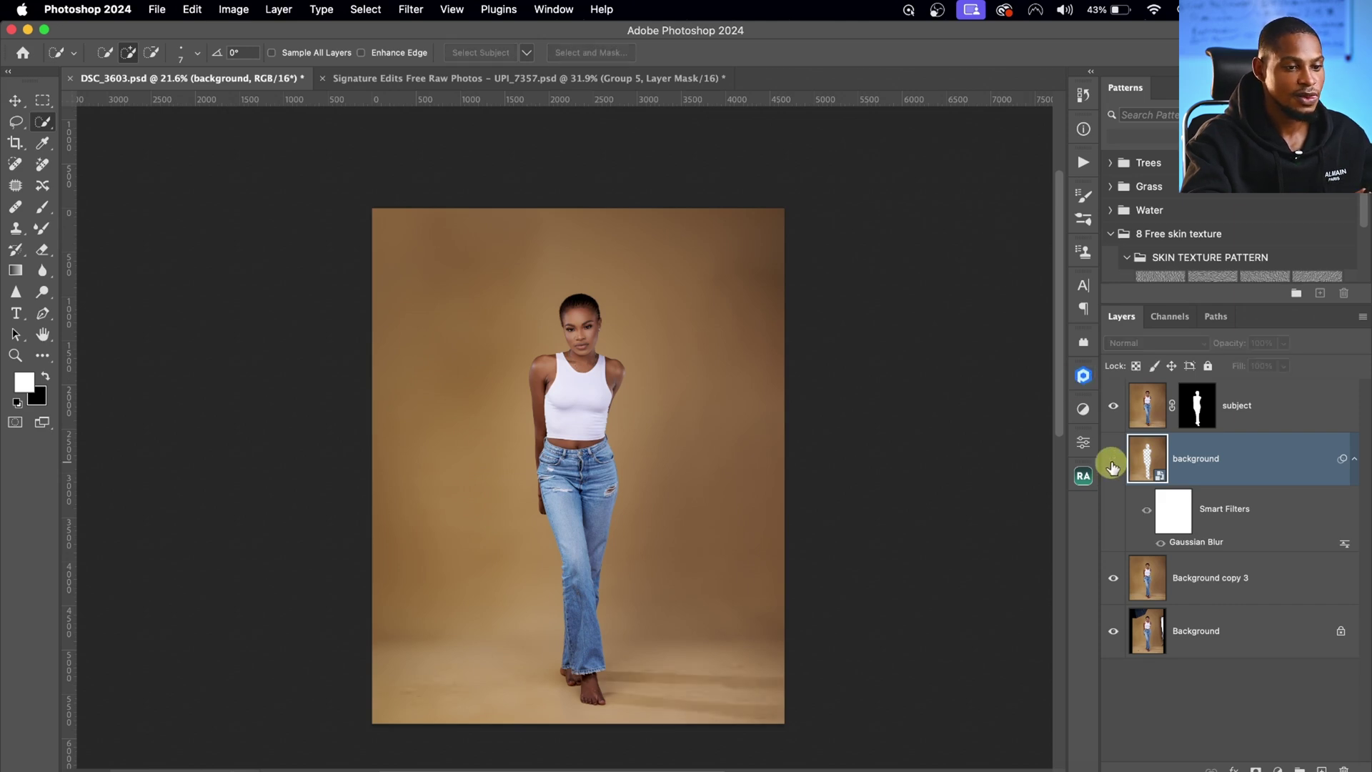
click(1113, 463)
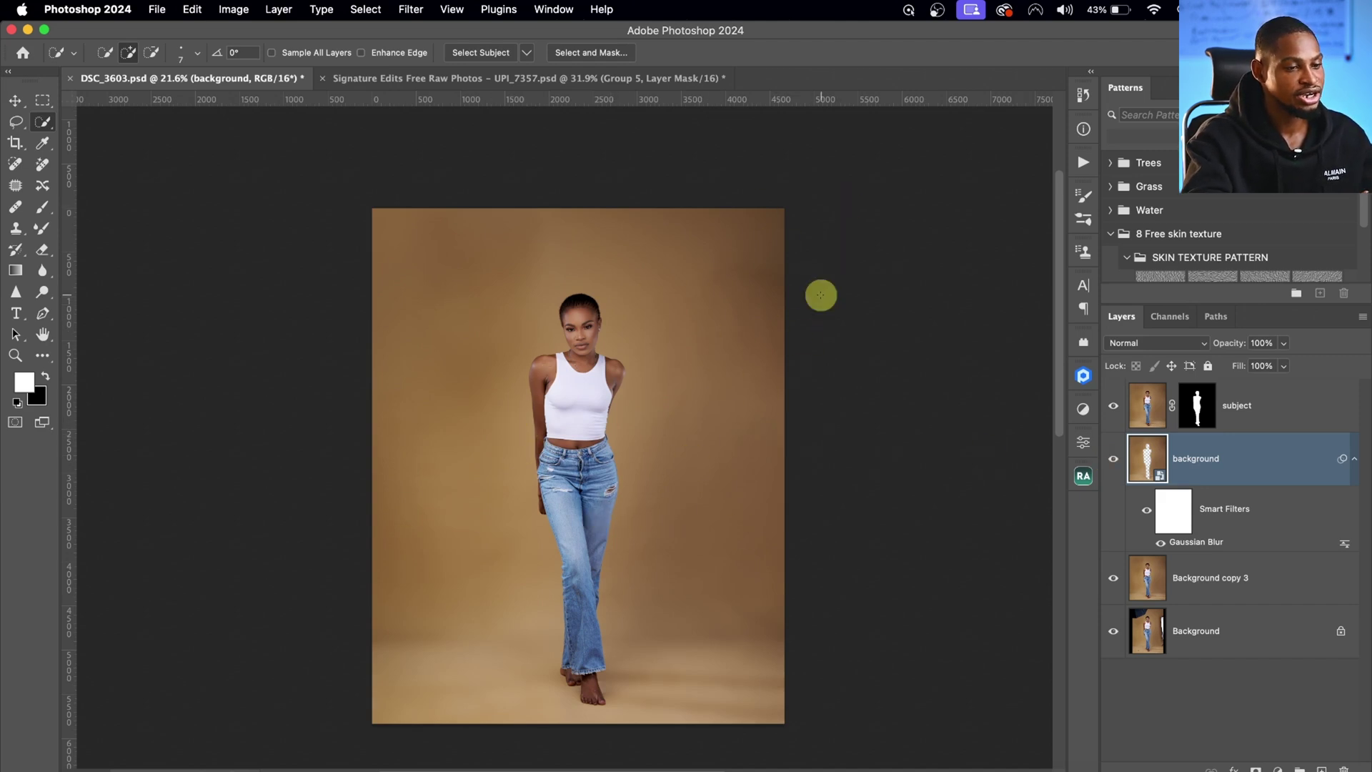
Step: Run the Noise action above the background layer and reduce the resulting noise layer's opacity to 35%
click(1083, 164)
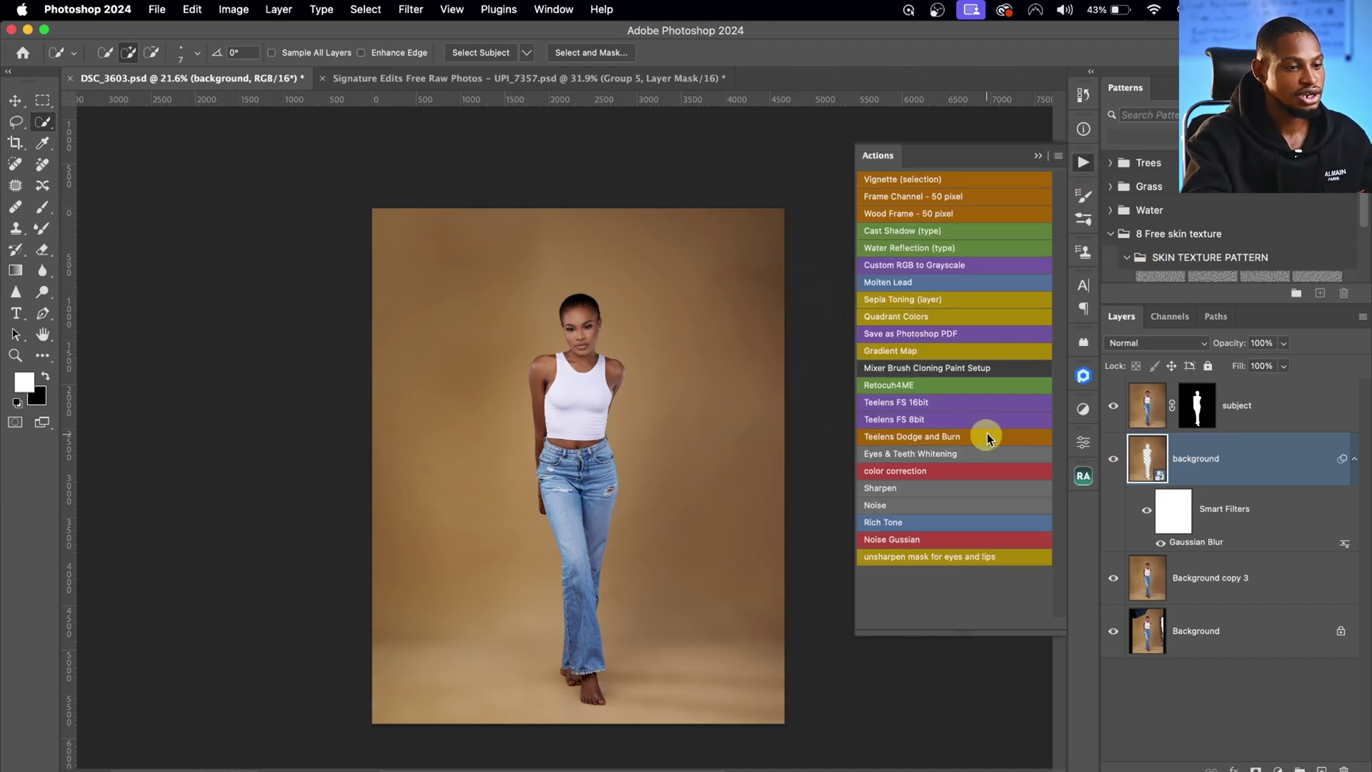
click(901, 510)
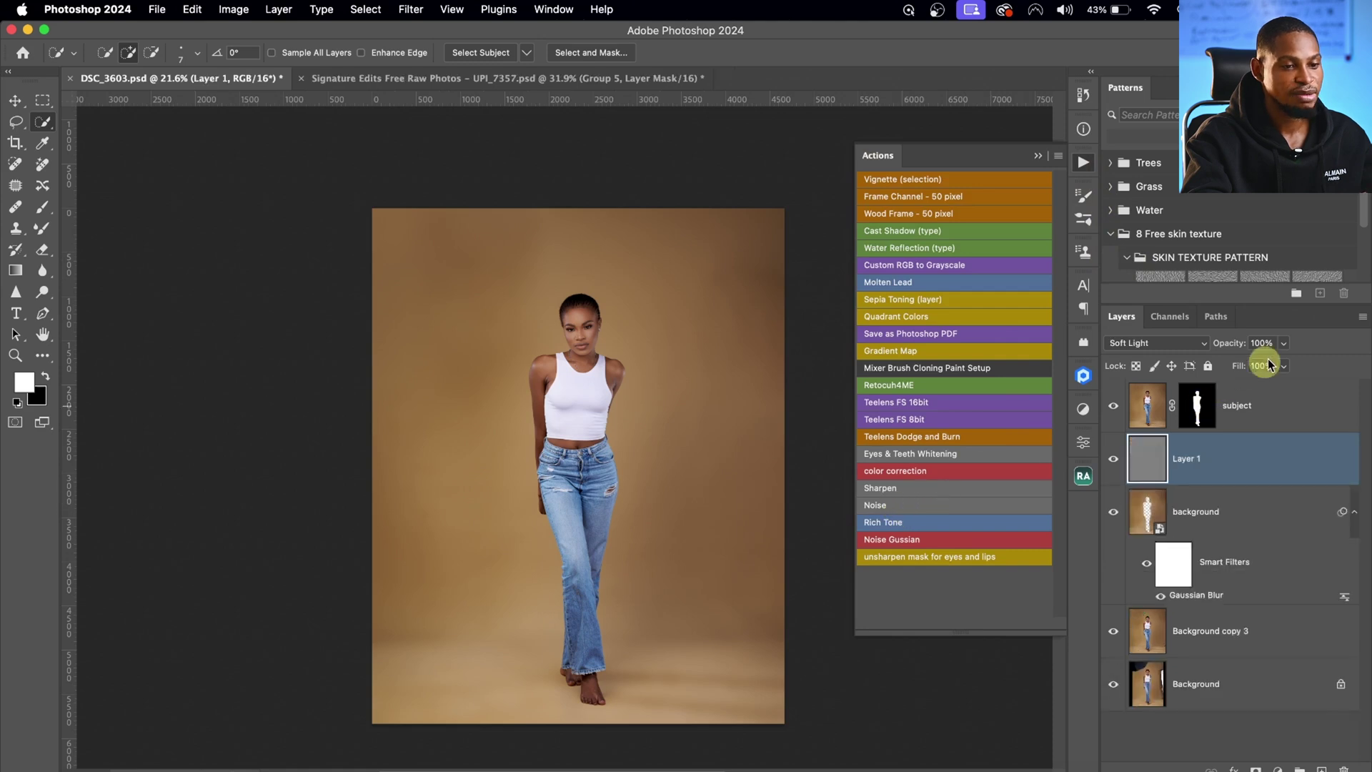
click(1285, 346)
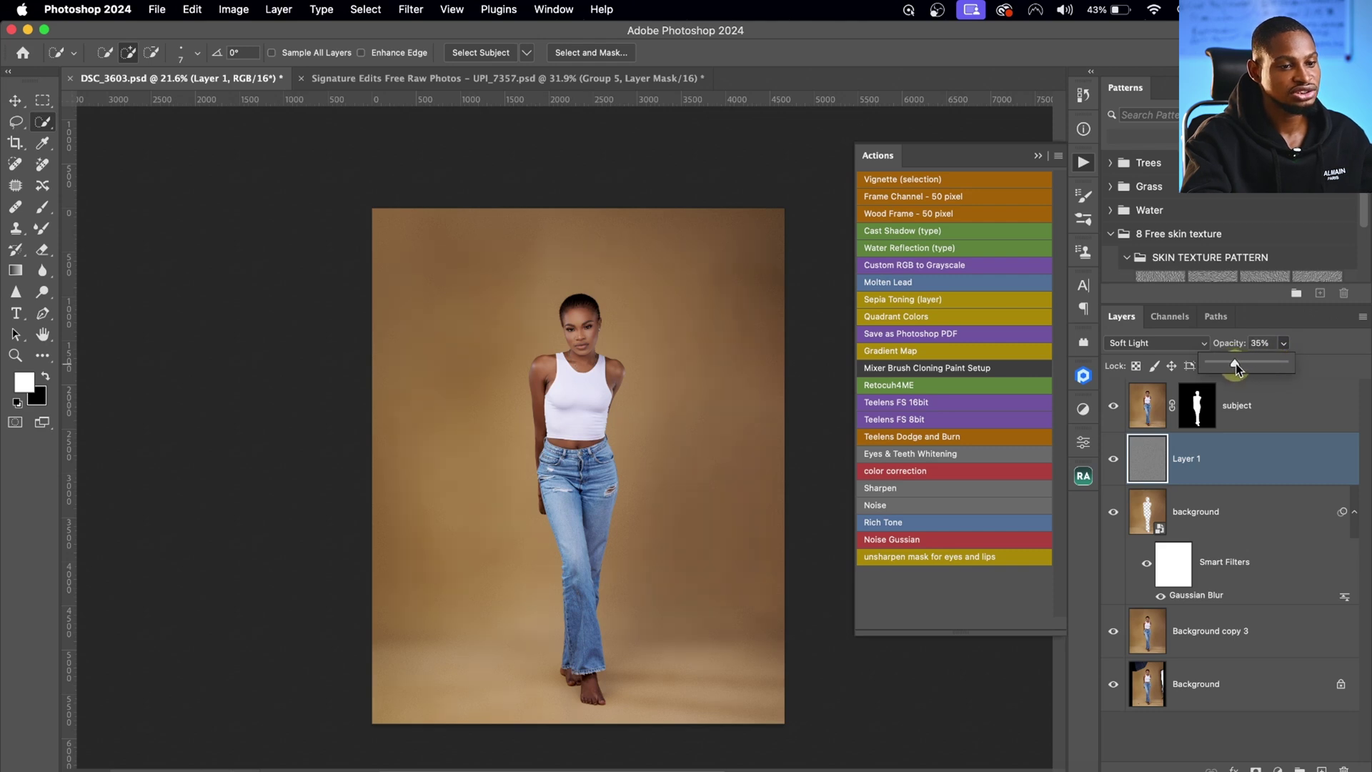
click(1038, 160)
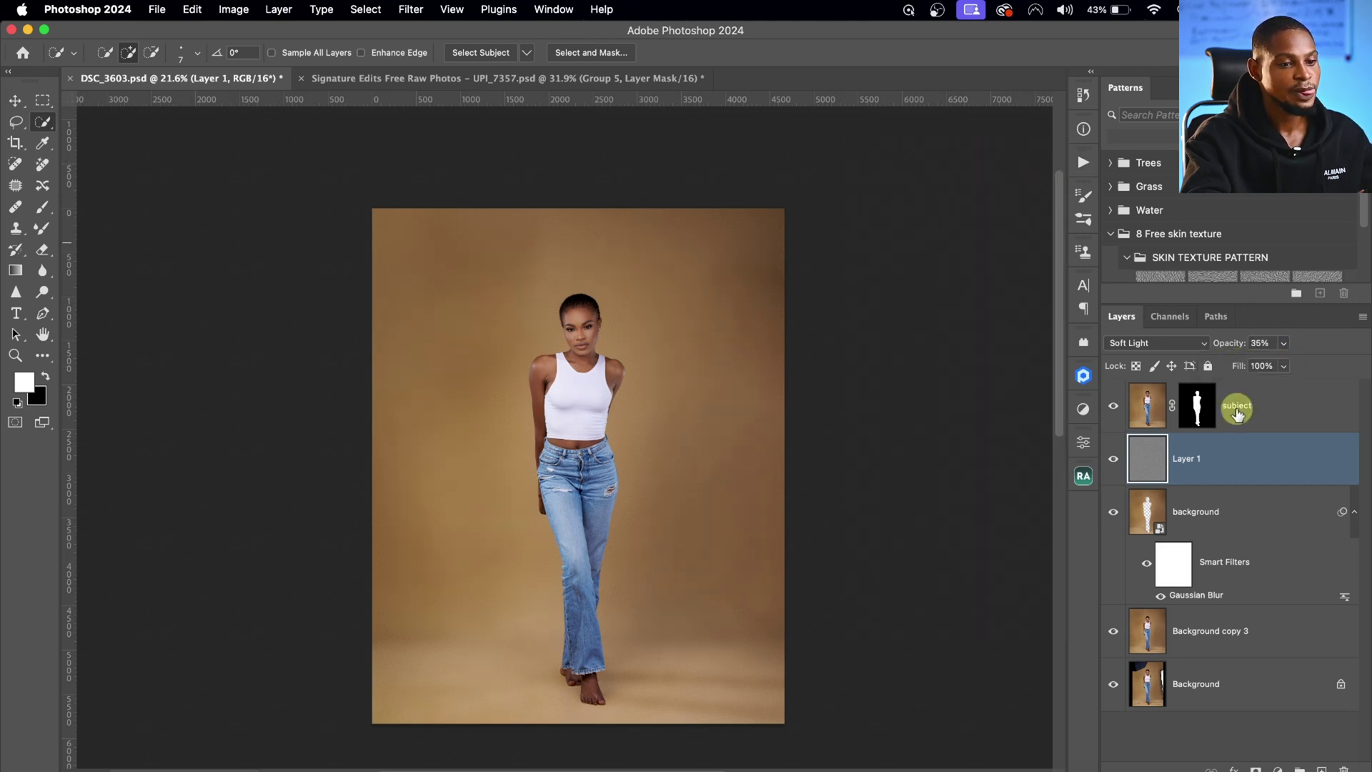
Step: Group all layers from subject down to Background copy 3
click(1279, 408)
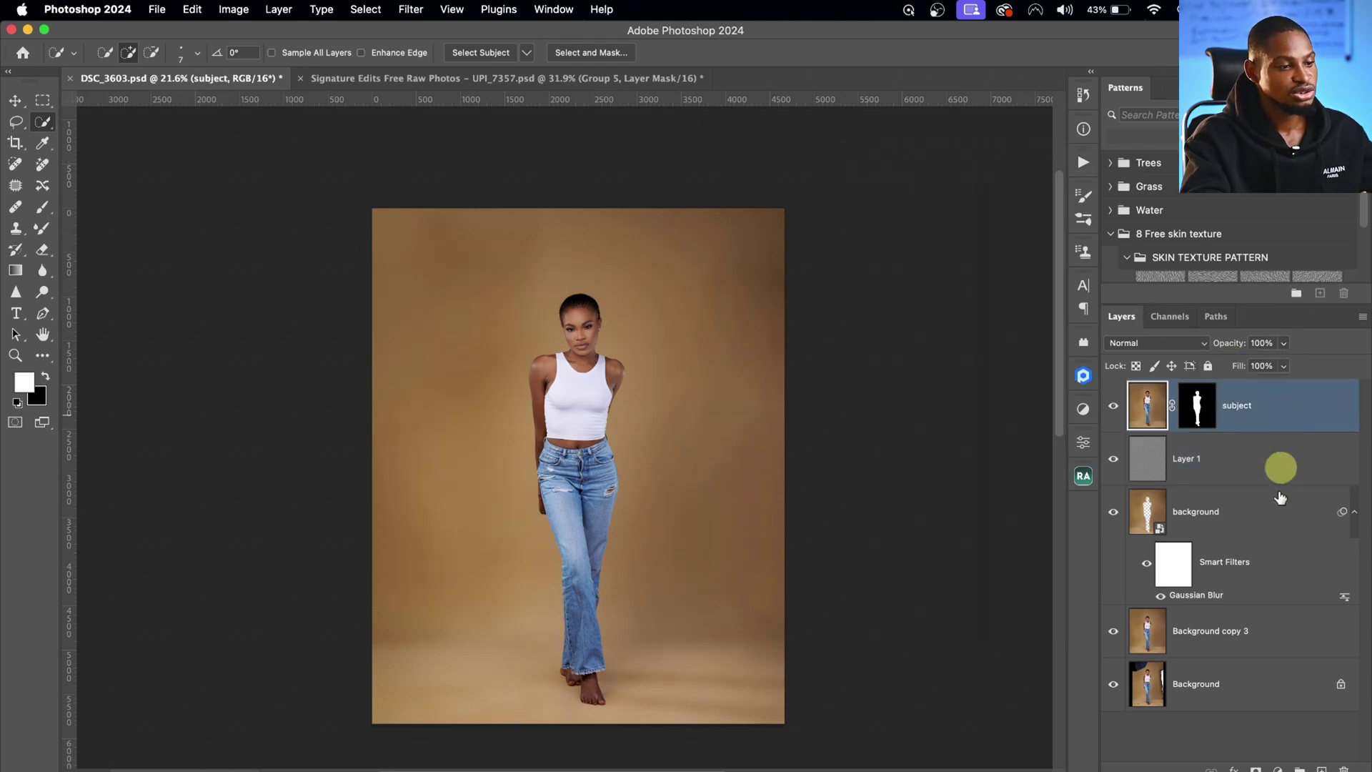
shift+click(1215, 633)
key(super+g)
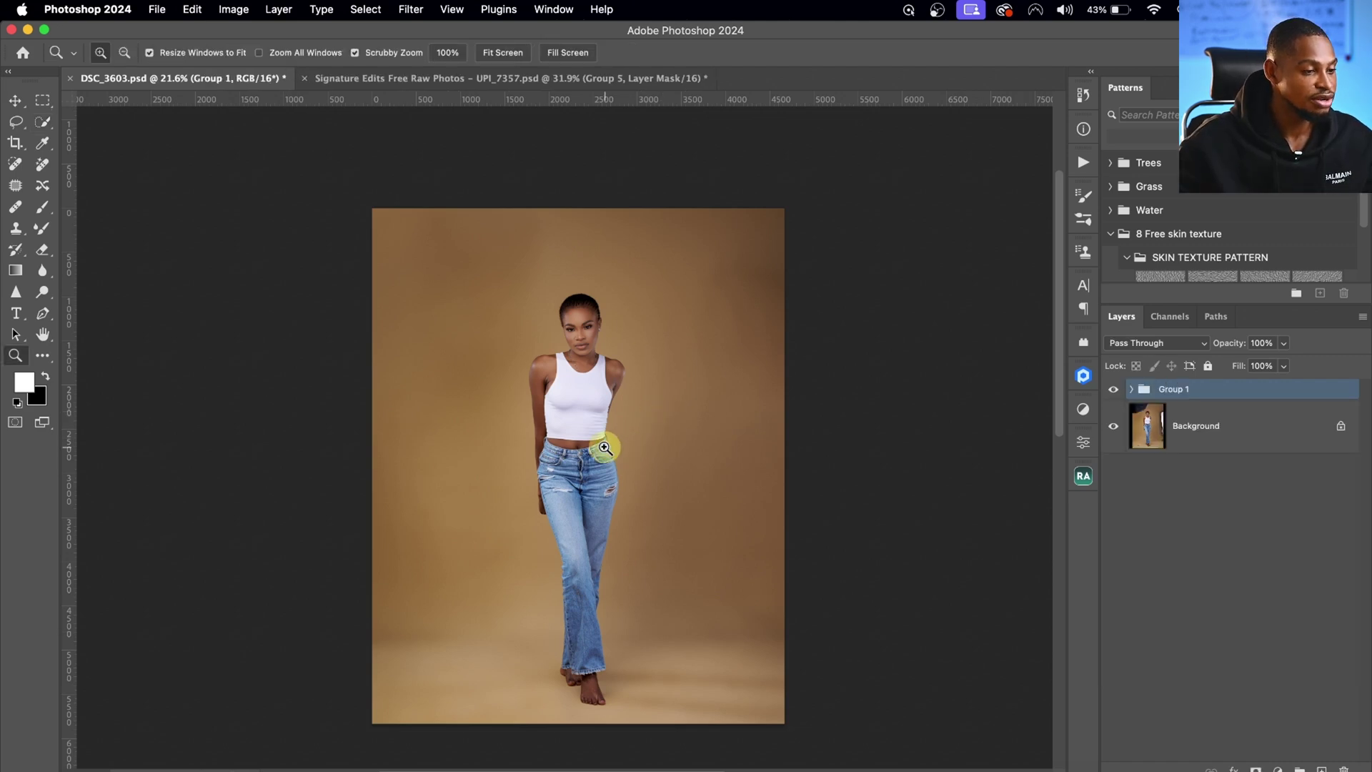
Step: Compare the grouped backdrop edit with the original Background layer at a slightly closer zoom
scroll(613, 445, up, 1)
scroll(637, 429, down, 1)
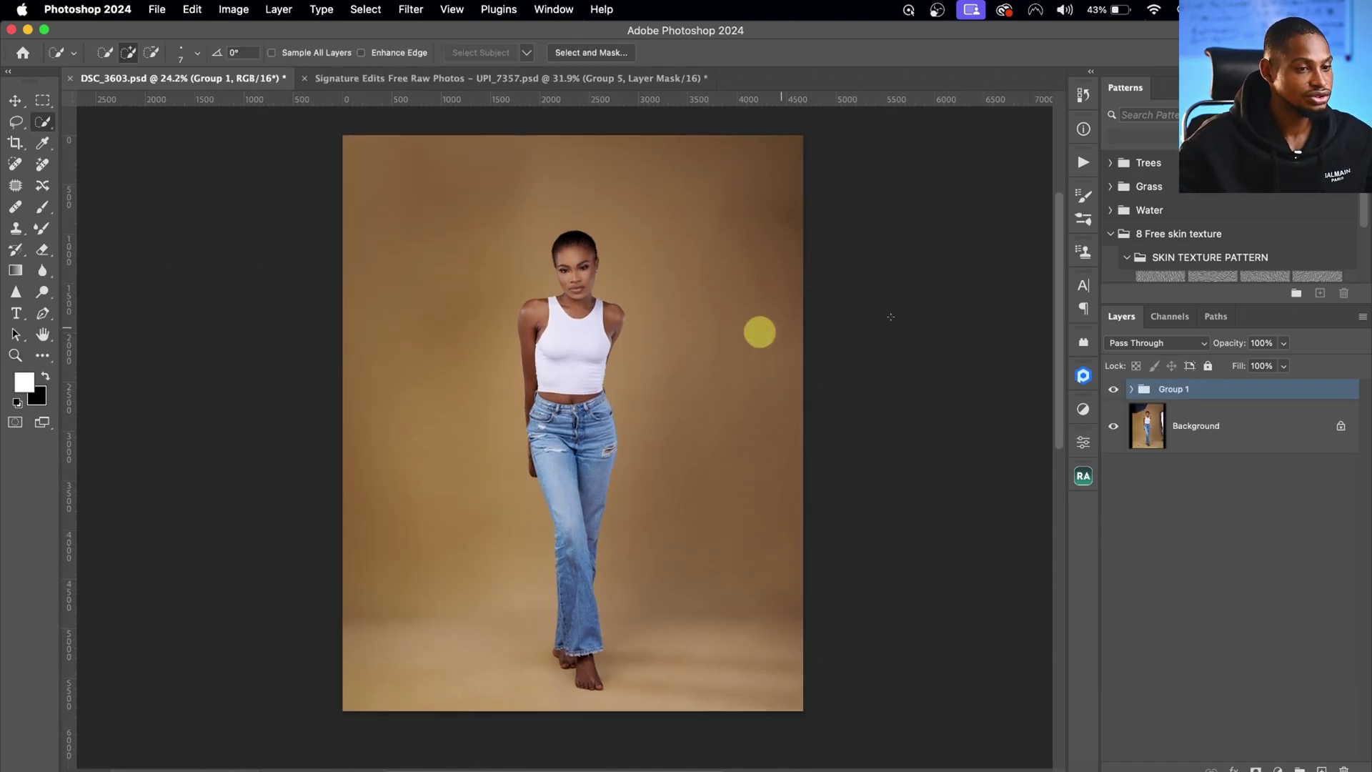
click(1113, 389)
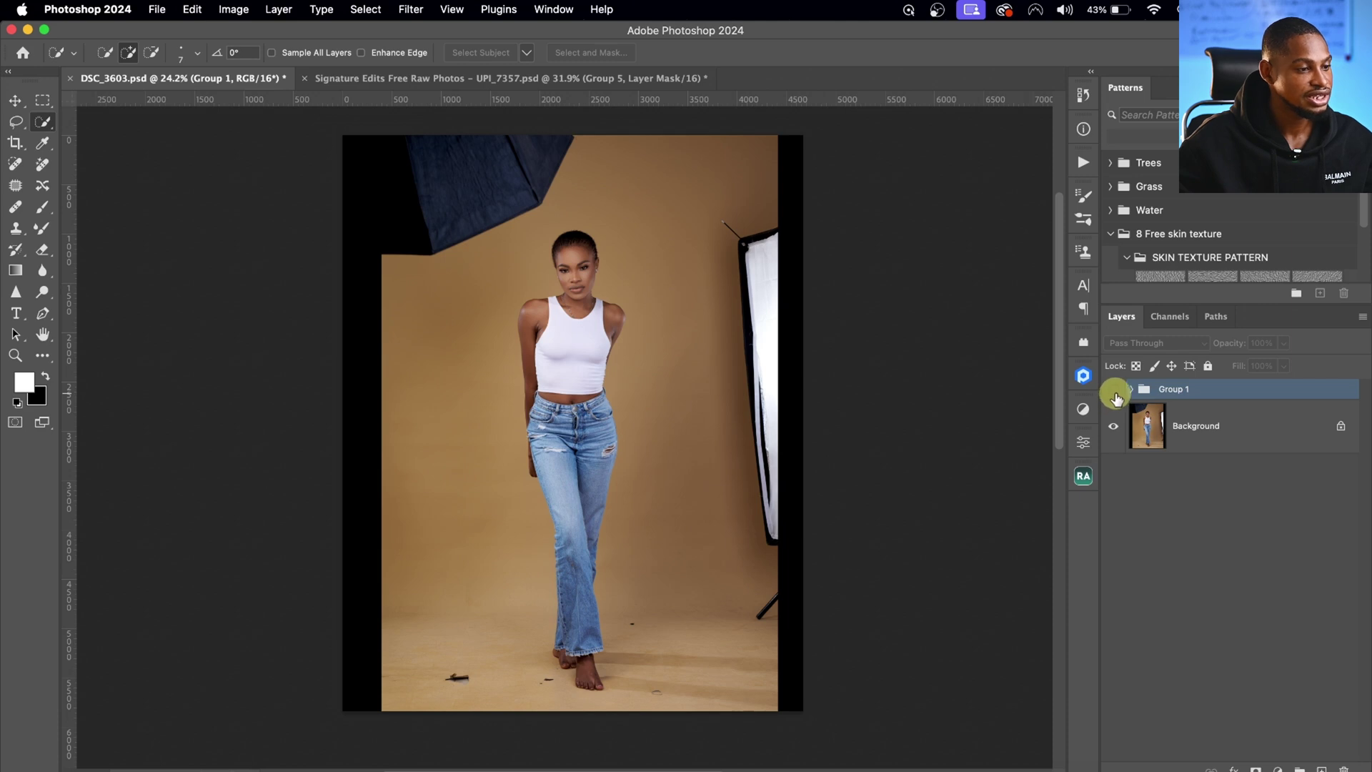
click(1113, 390)
click(1114, 390)
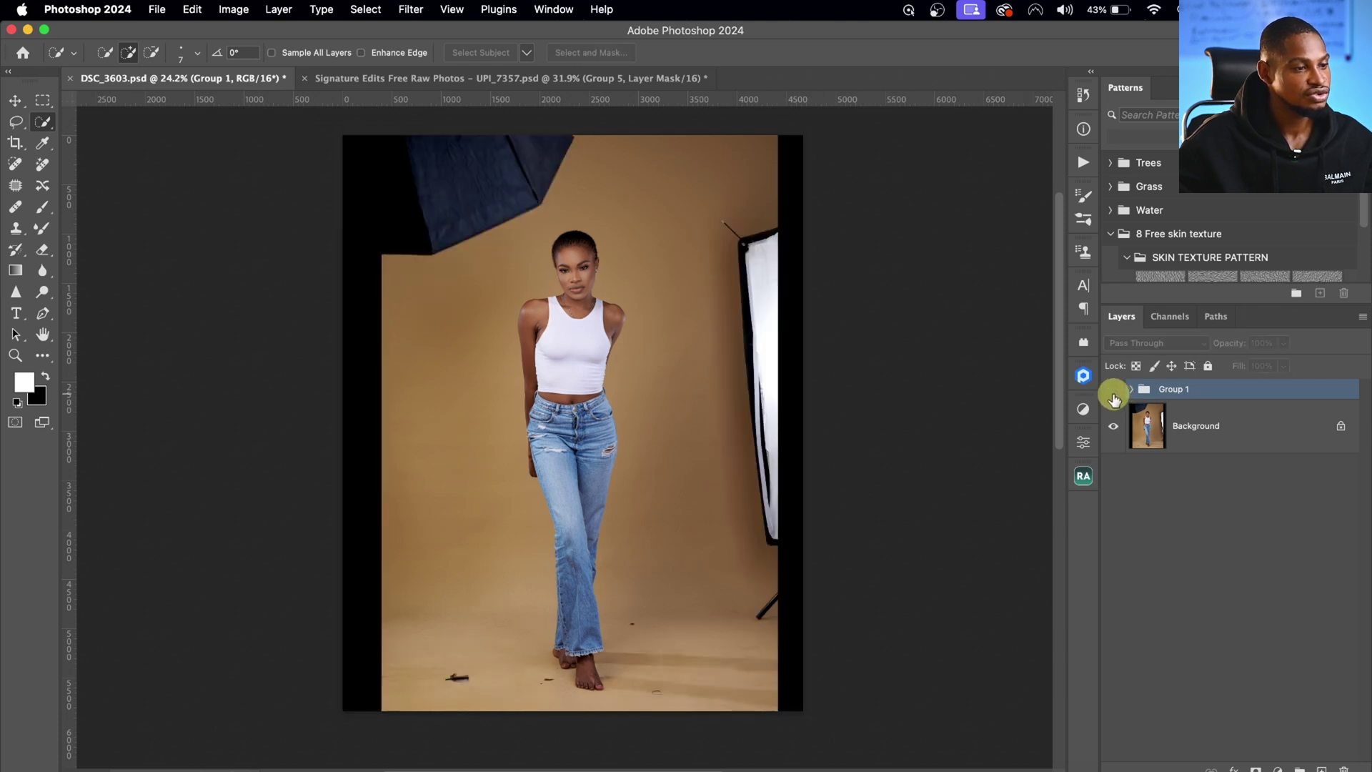
click(1114, 390)
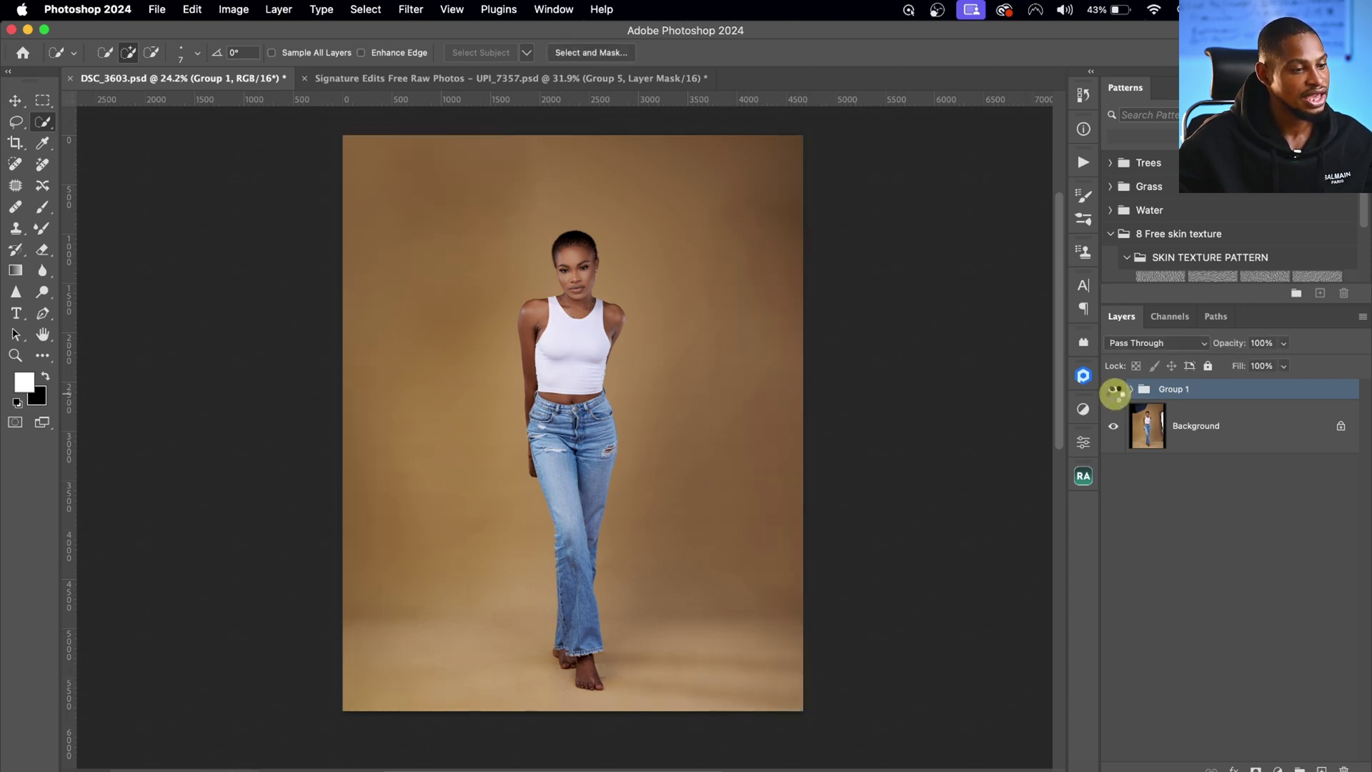
click(1113, 390)
click(1113, 392)
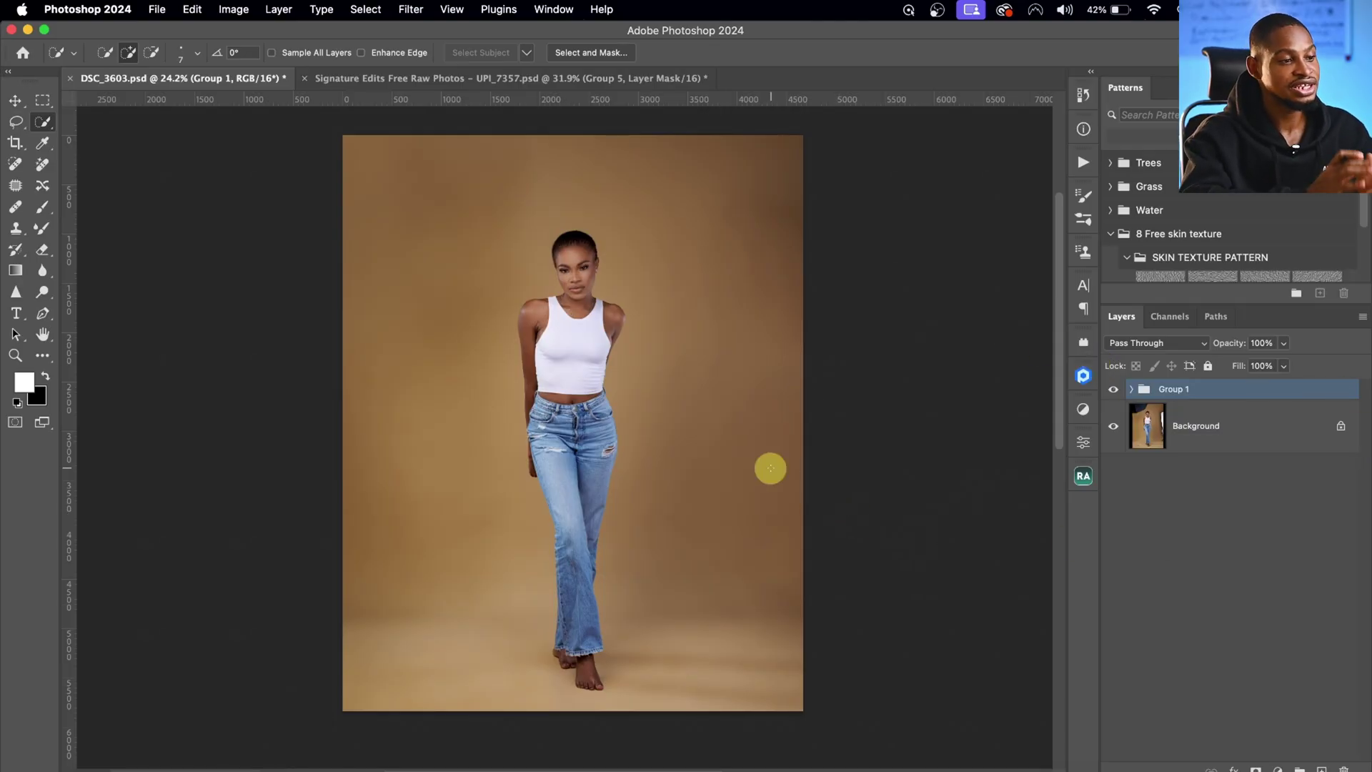
Step: Place the Firefly realistic photography background ending in "fog 52732" from the video file folder above Layer 1 in Group 1
click(1133, 389)
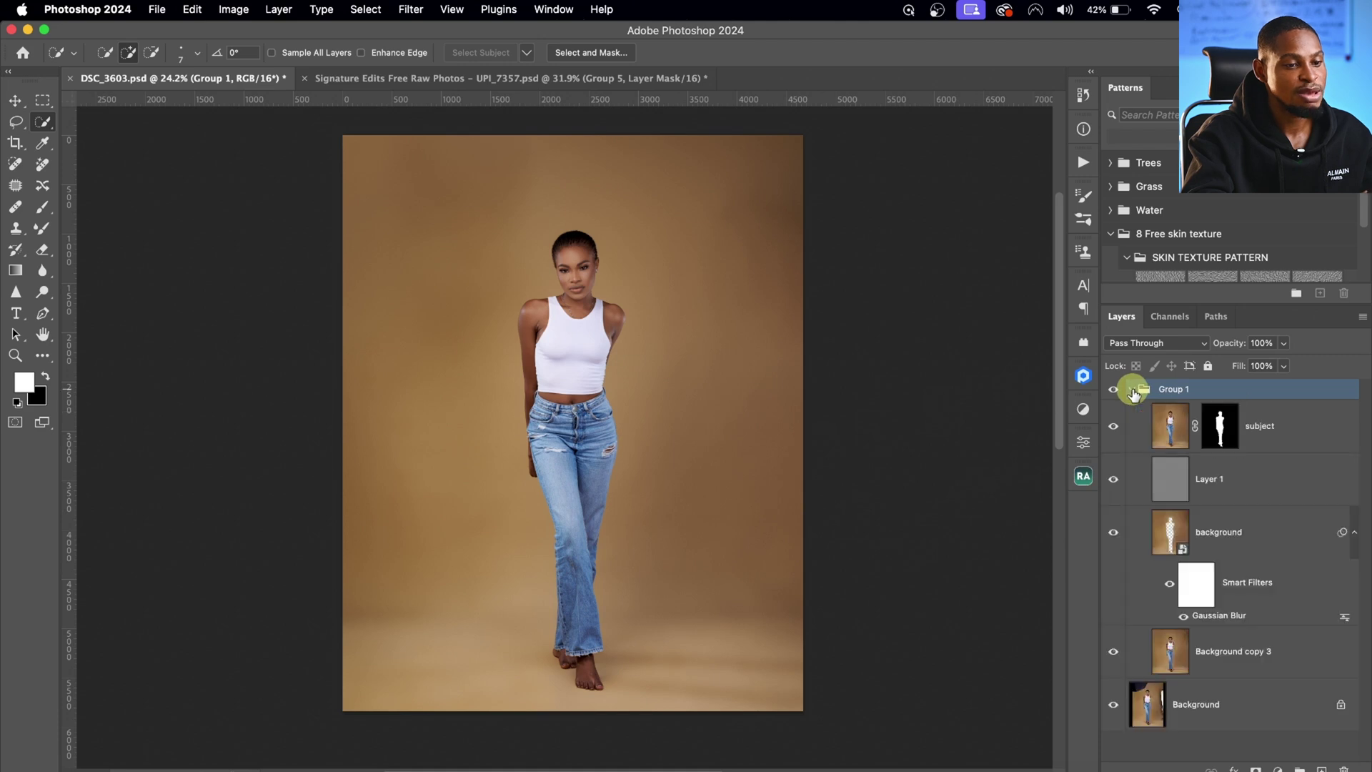
click(1279, 448)
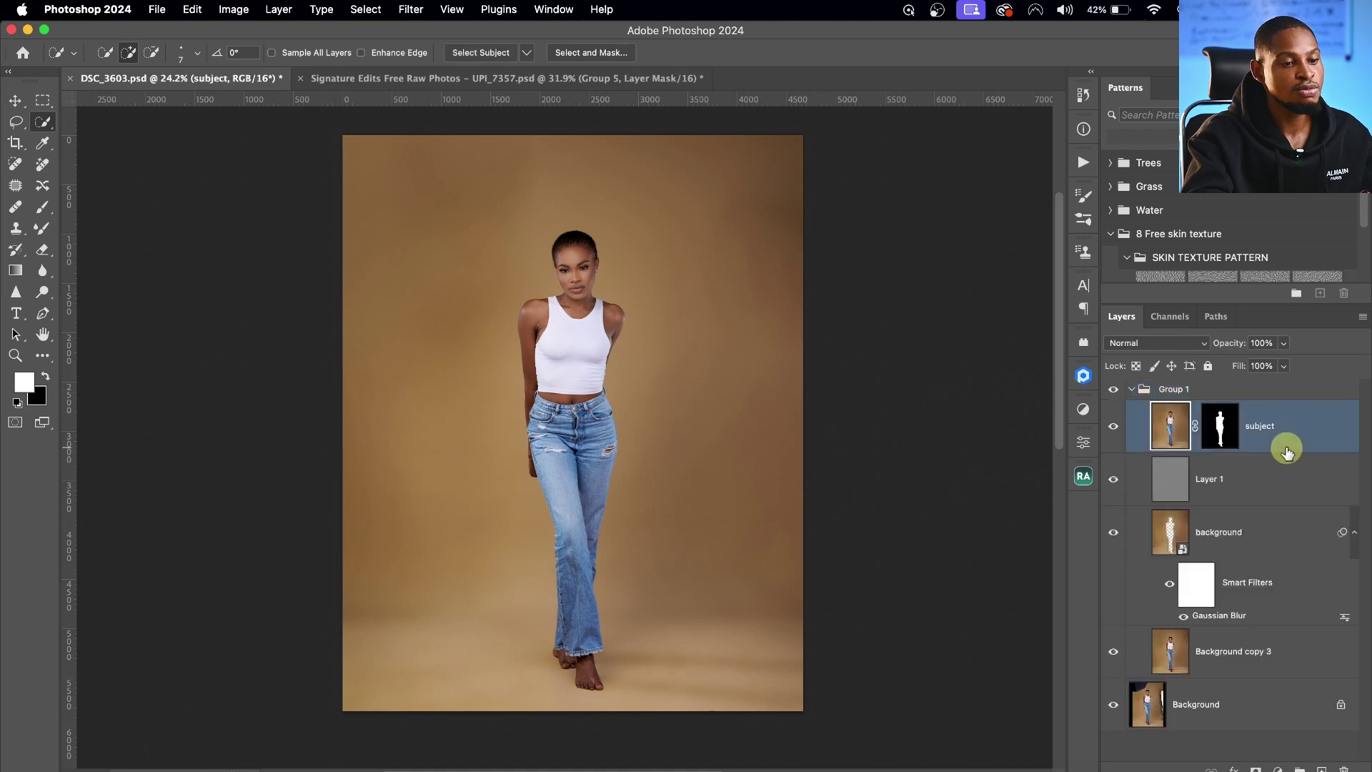
click(1233, 480)
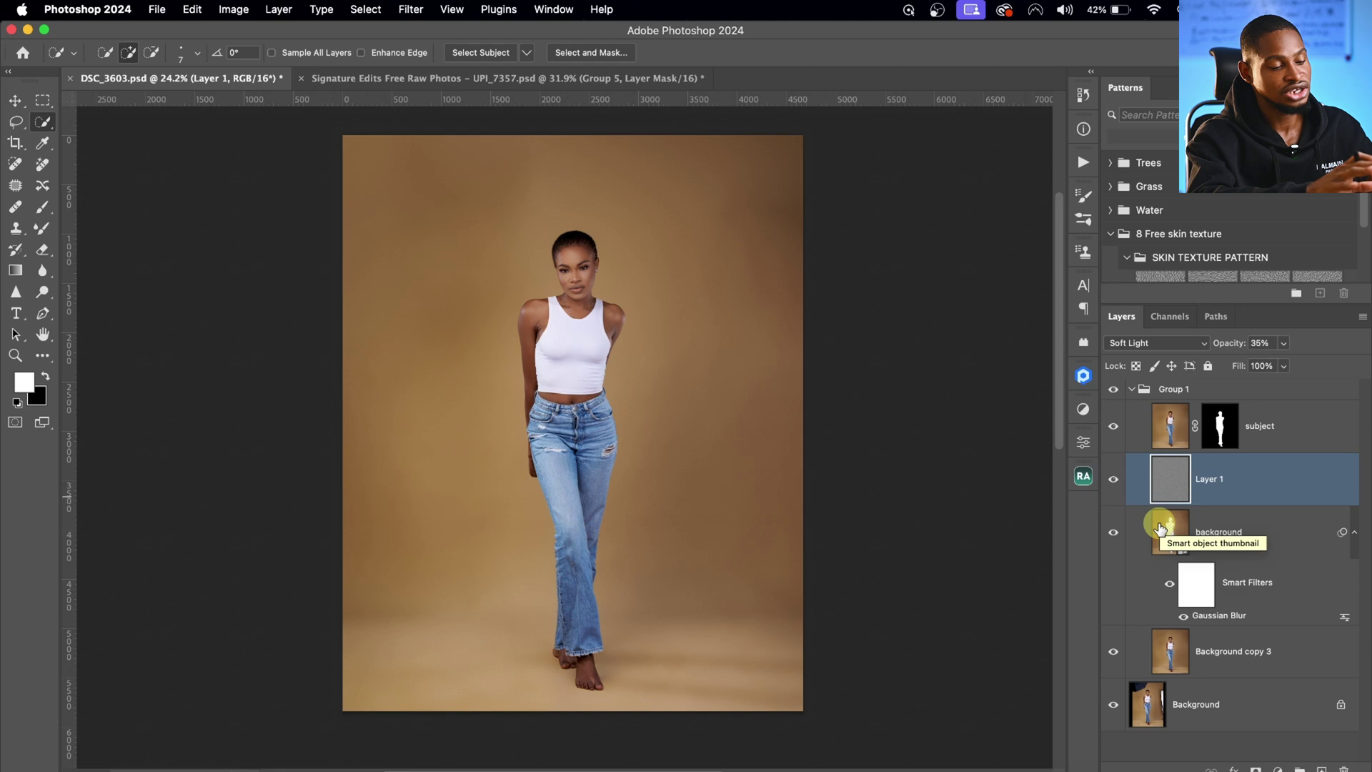
key(super+Tab)
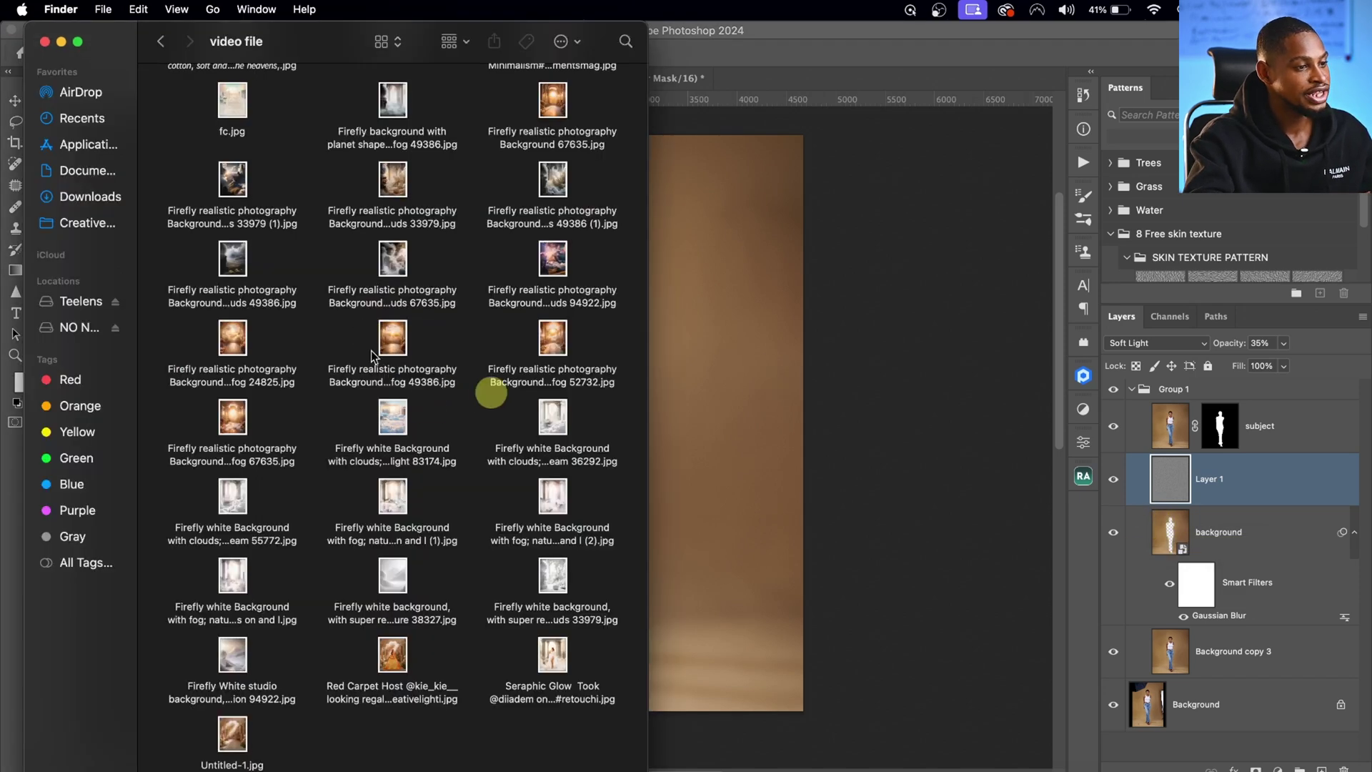
scroll(379, 558, down, 1)
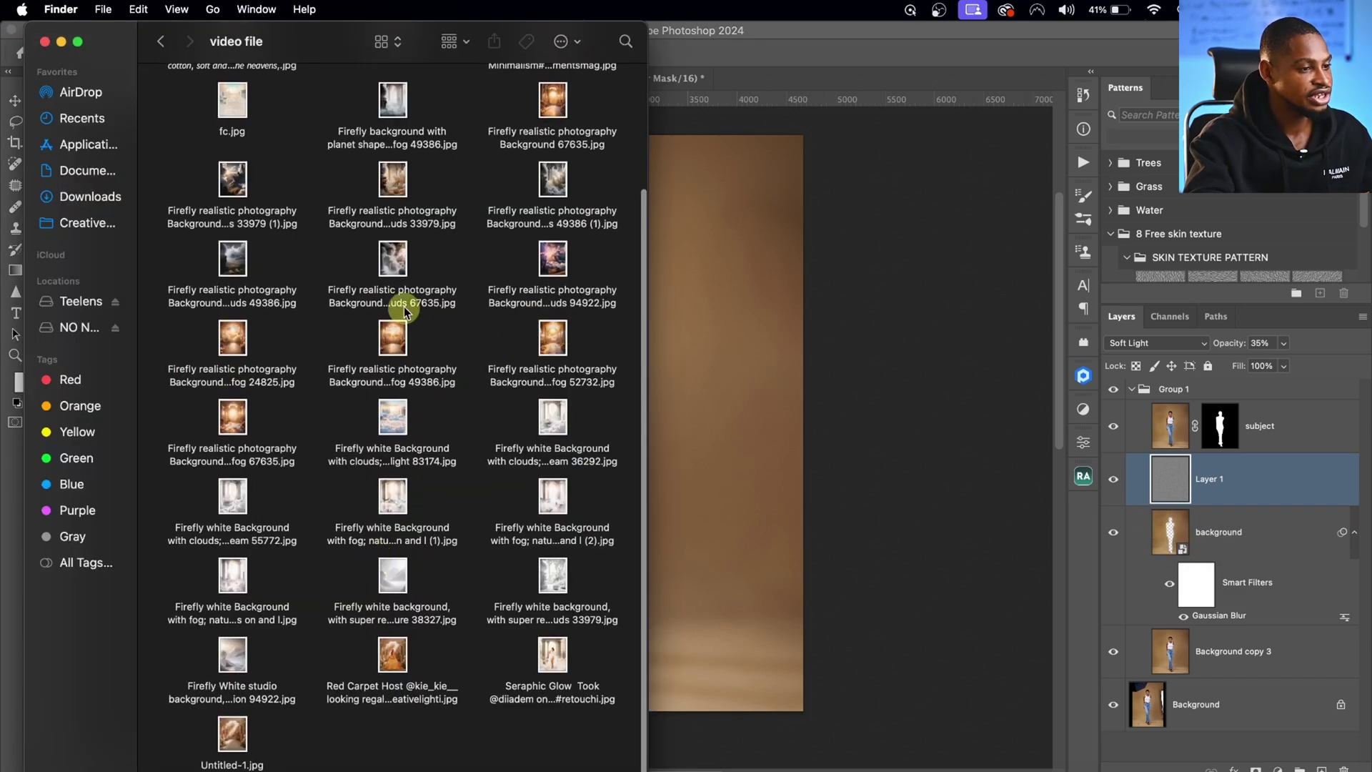
drag(551, 339, 673, 379)
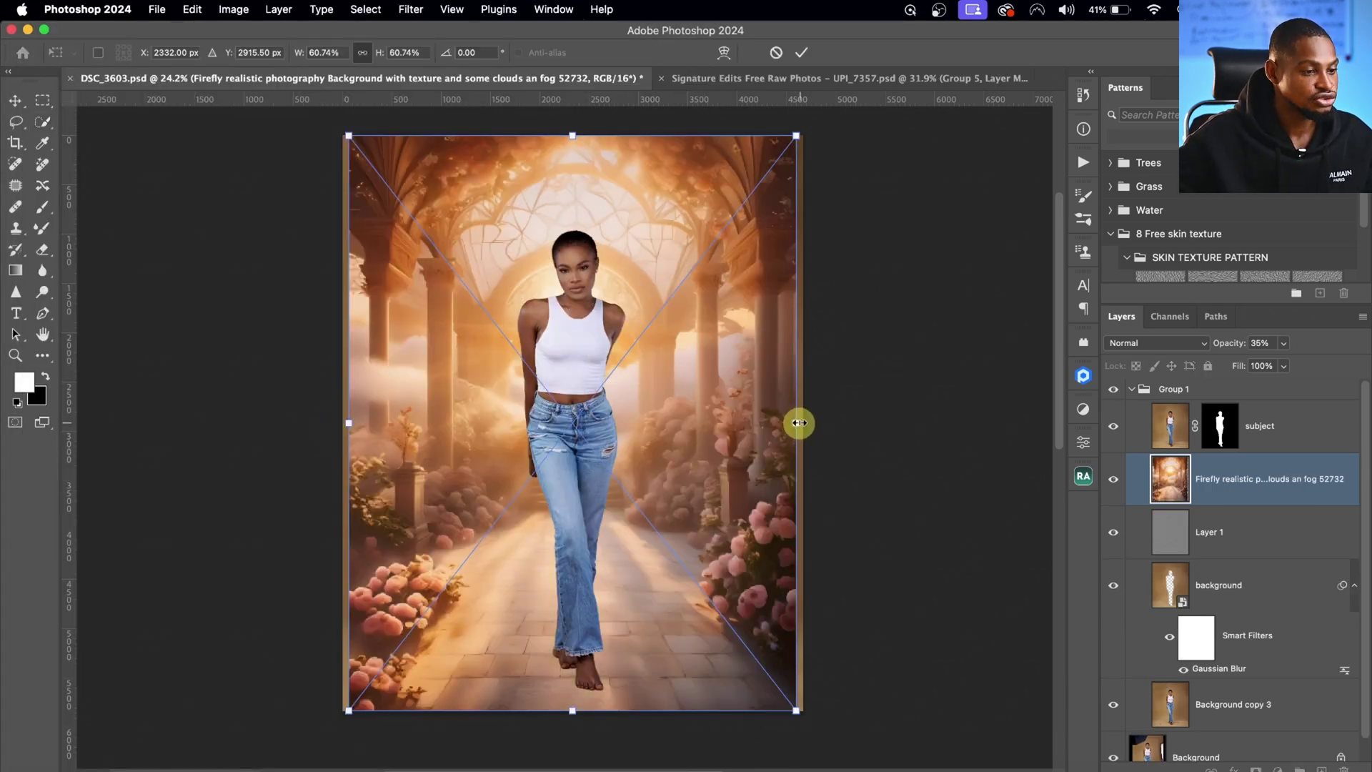
Step: Scale the placed Firefly image to about 62% and shift it slightly upward so it covers the whole canvas
drag(799, 423, 698, 510)
click(803, 55)
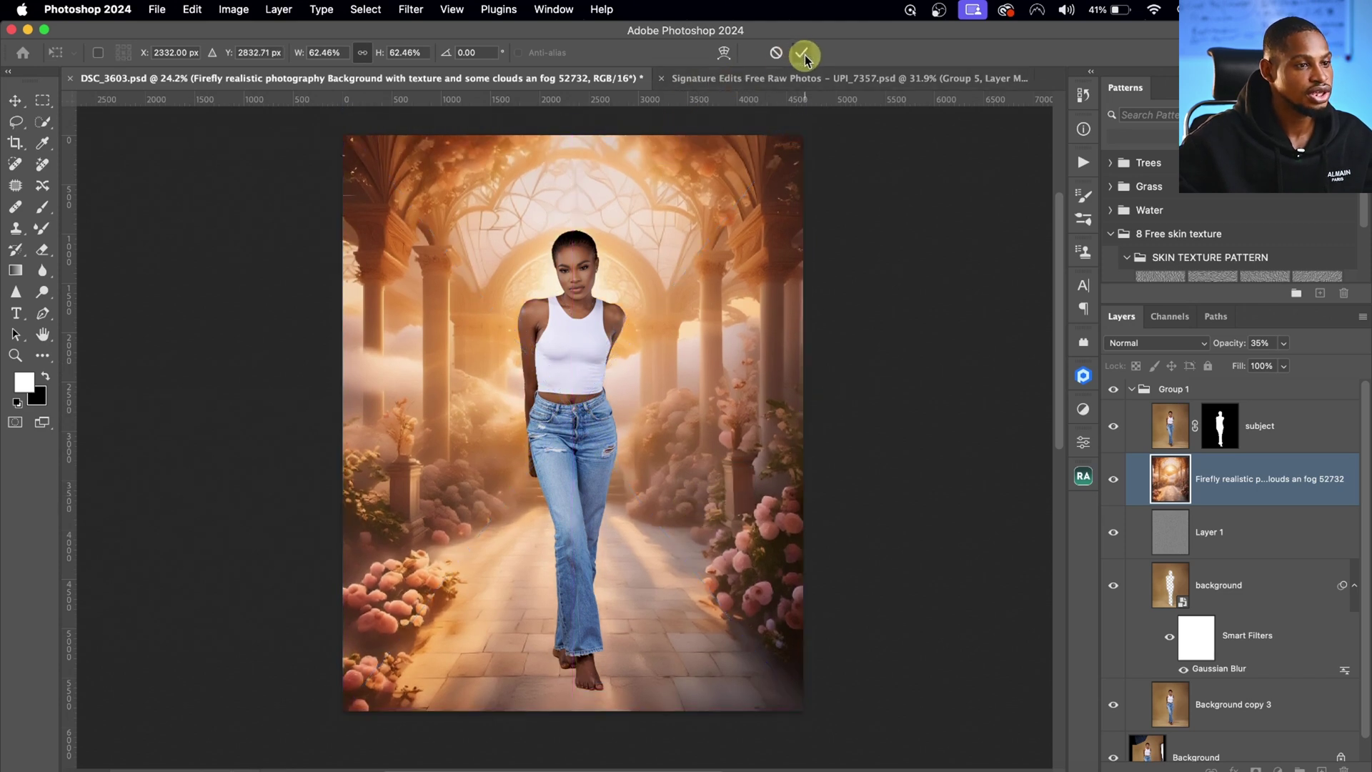
key(w)
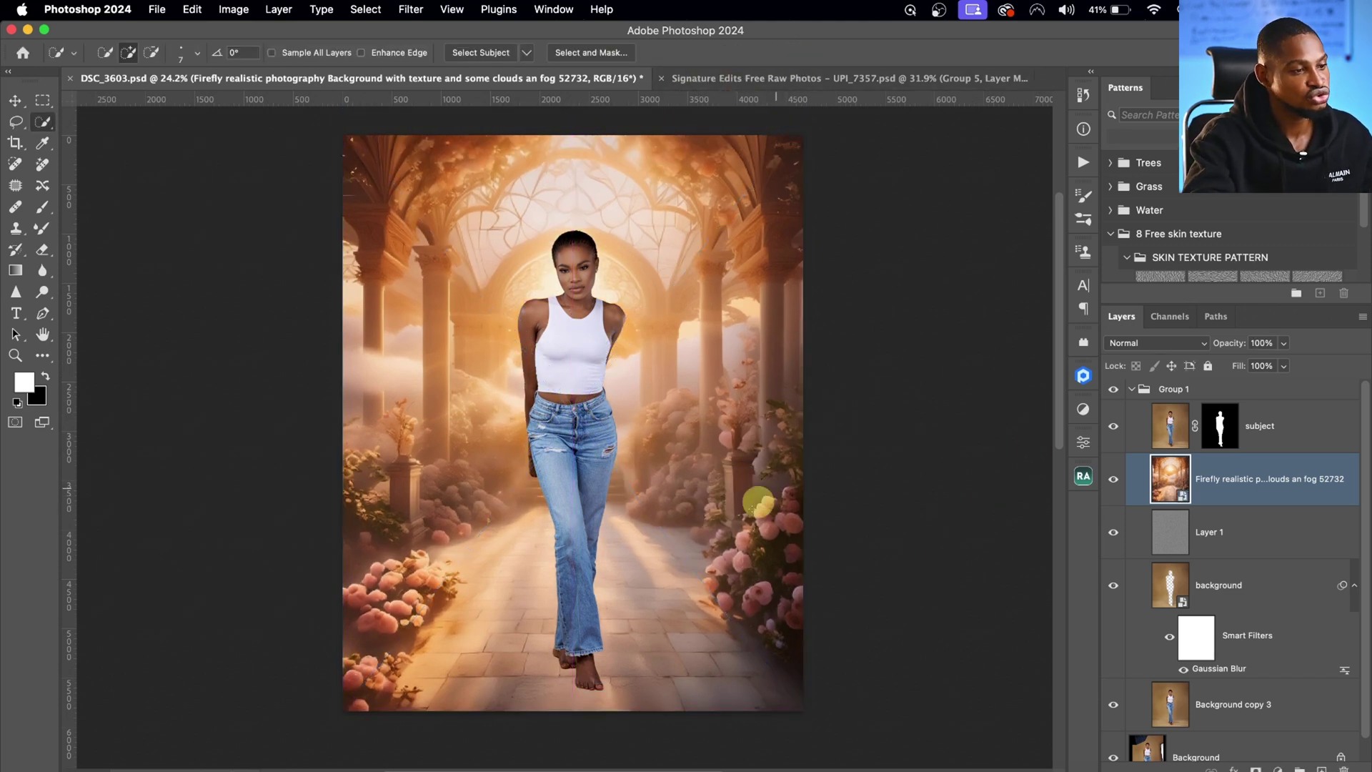
Step: Blend the Firefly layer in Soft Light mode at 25% opacity, and hide the layer
click(1159, 345)
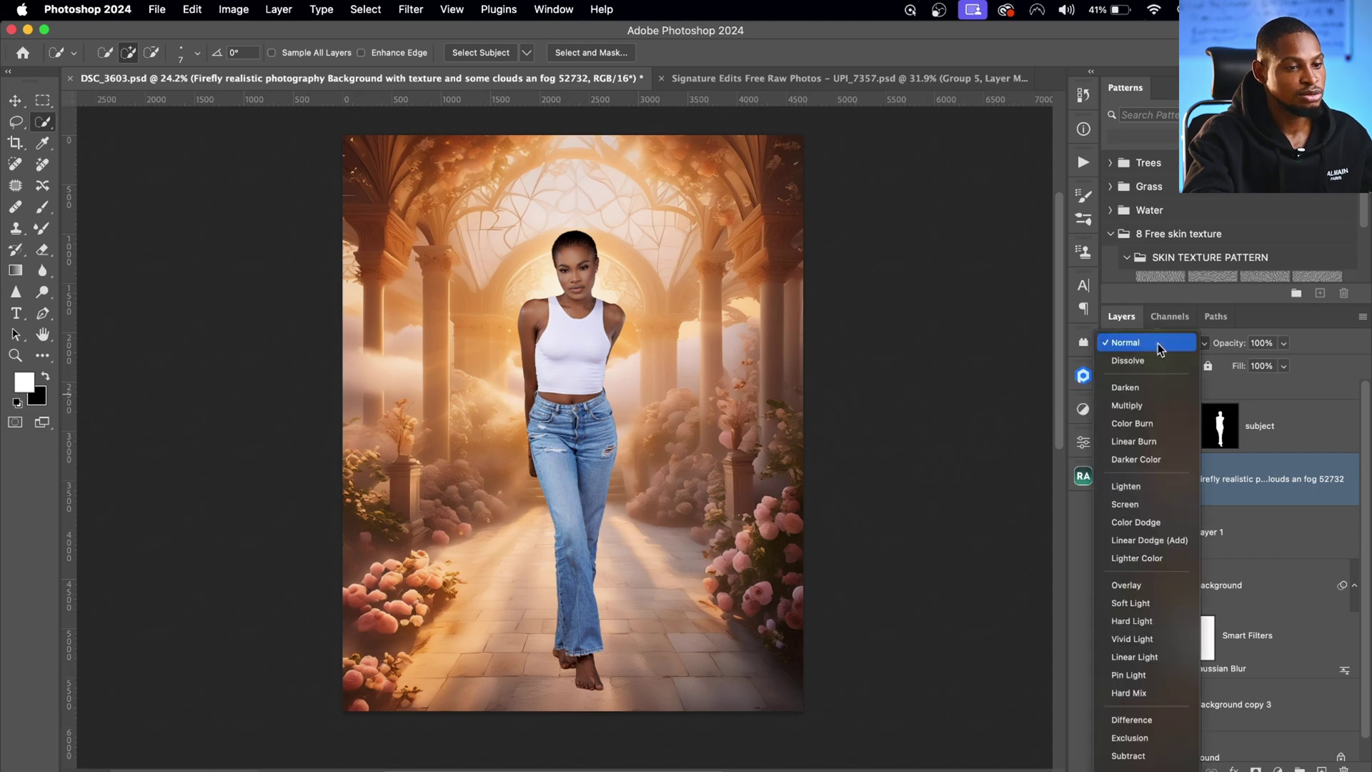
click(1129, 604)
click(1284, 344)
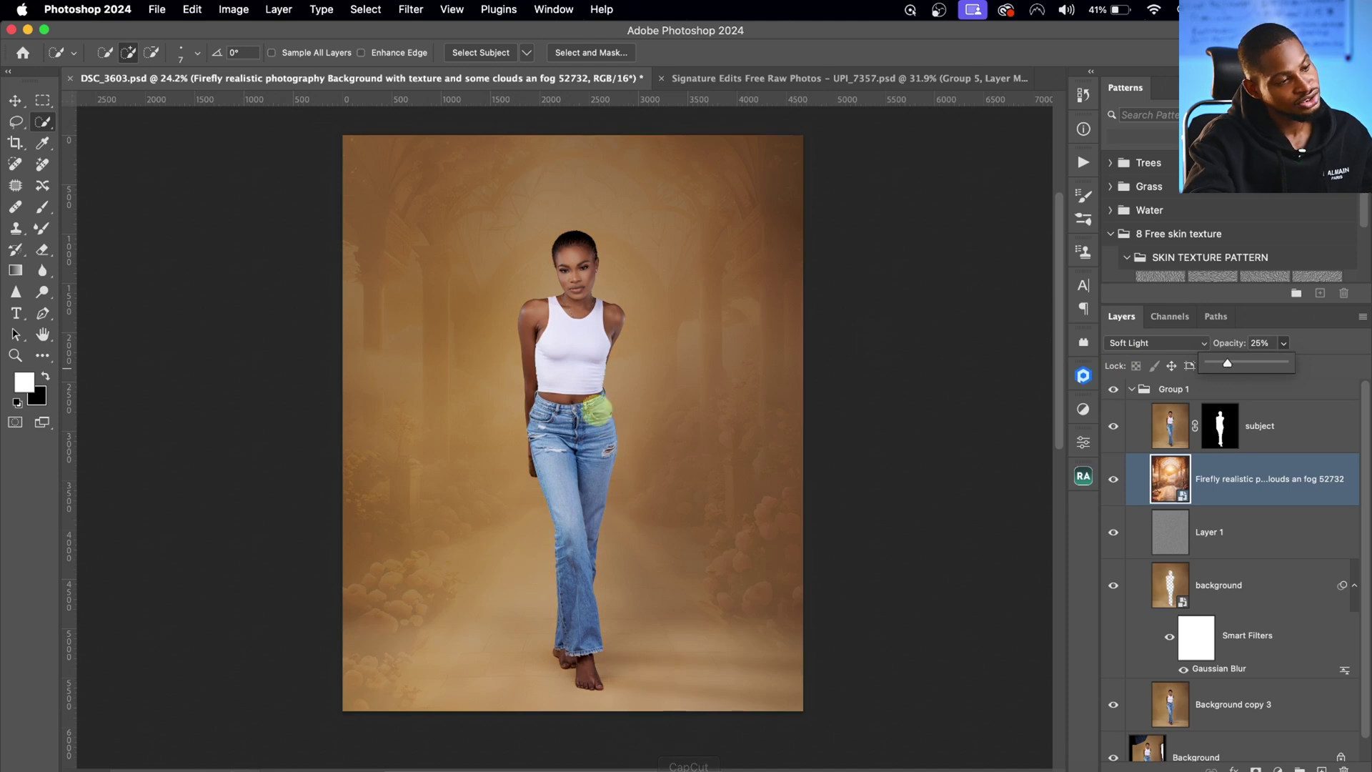
click(1113, 480)
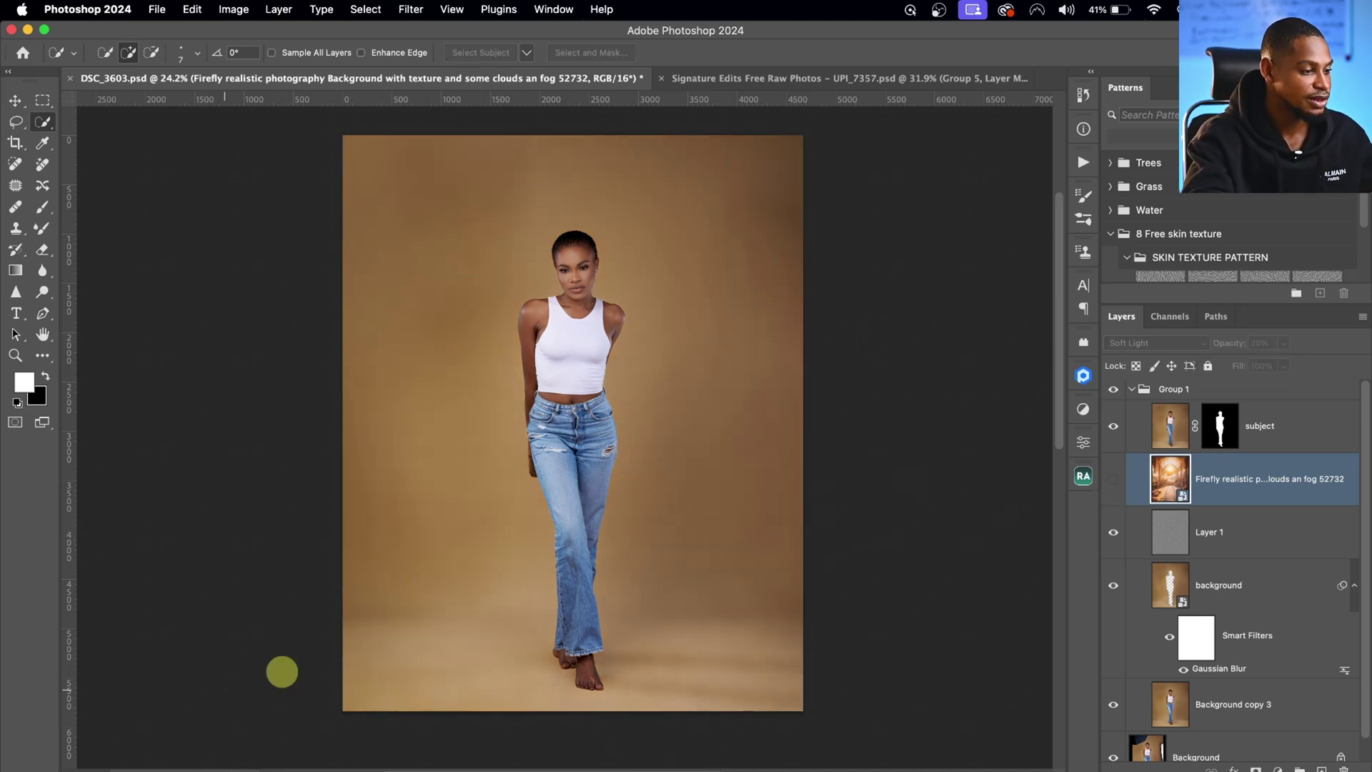
Step: Place d.jpg from the video file folder directly below the subject layer, enlarged to about 108% to fill the canvas
click(104, 768)
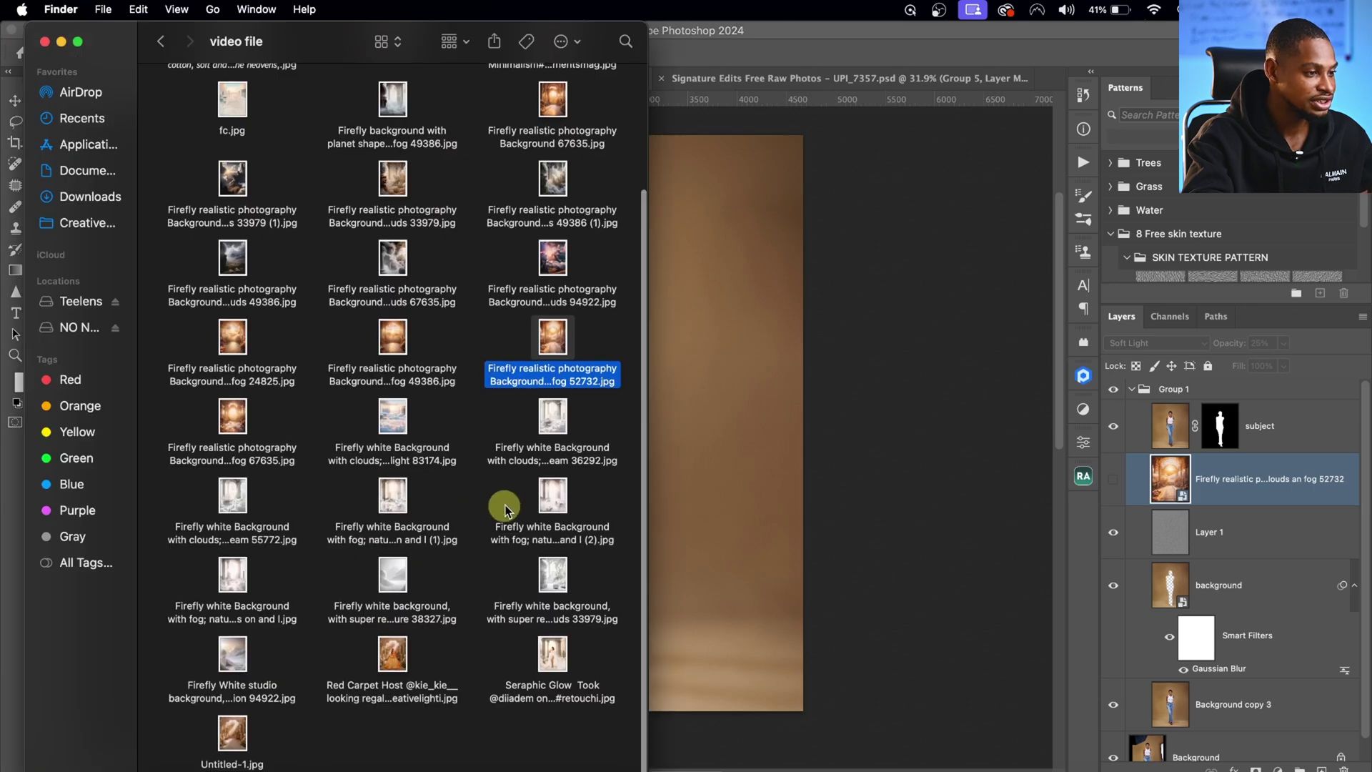
scroll(505, 509, up, 2)
scroll(506, 509, up, 3)
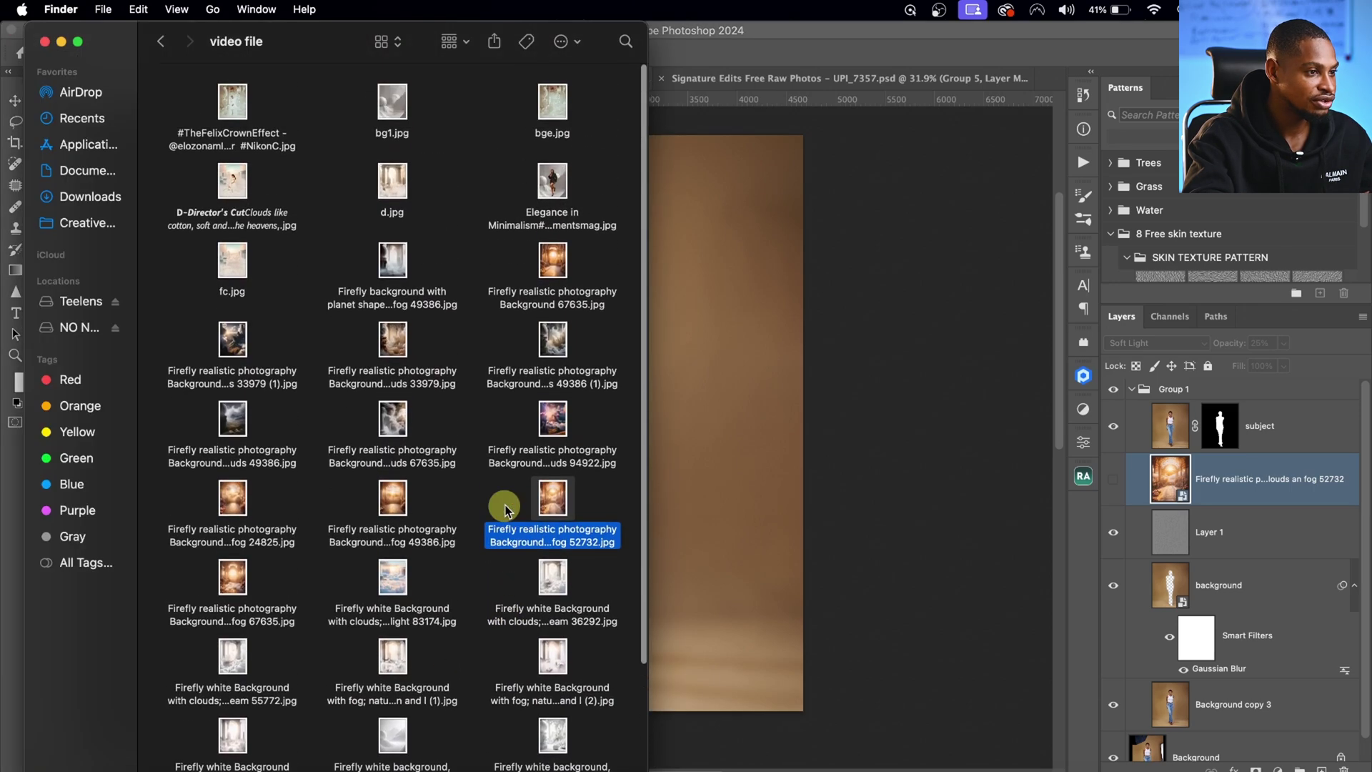
scroll(500, 446, down, 2)
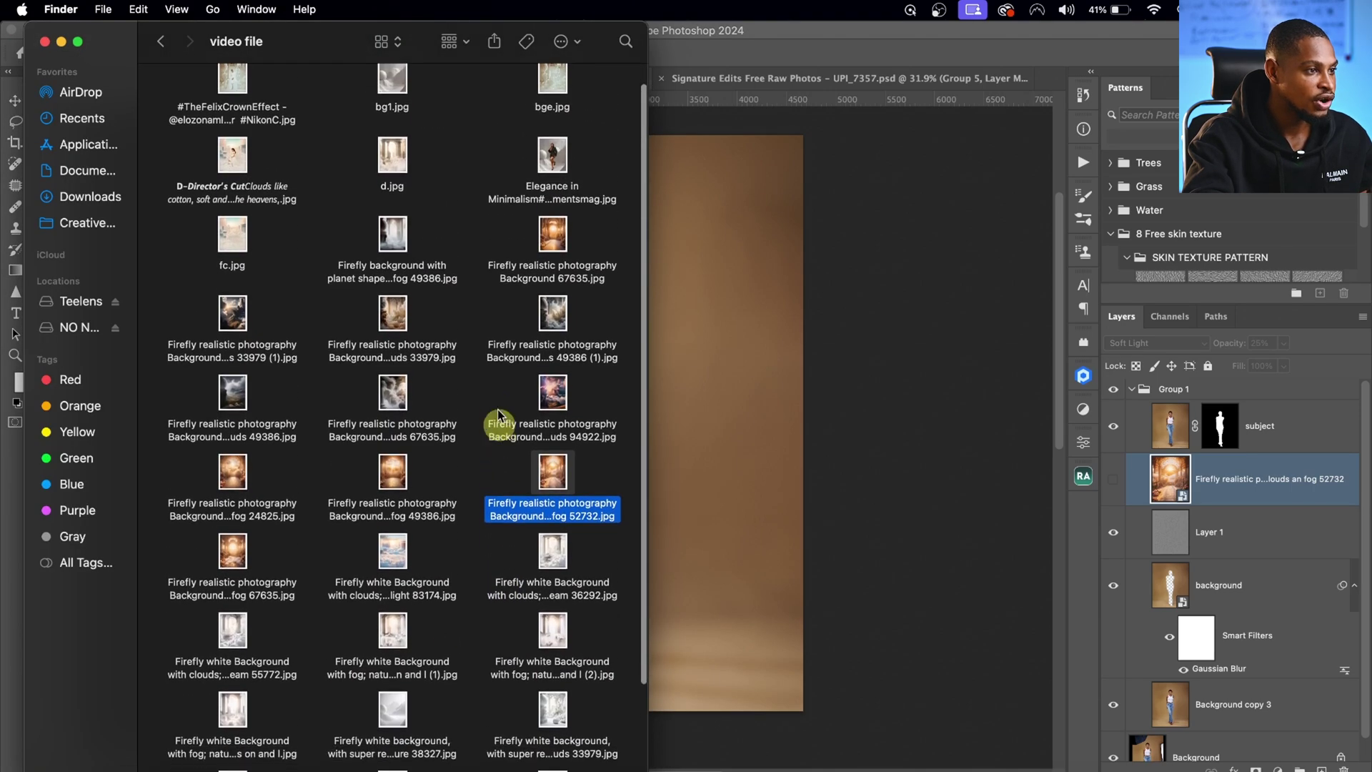
click(393, 172)
drag(395, 175, 706, 353)
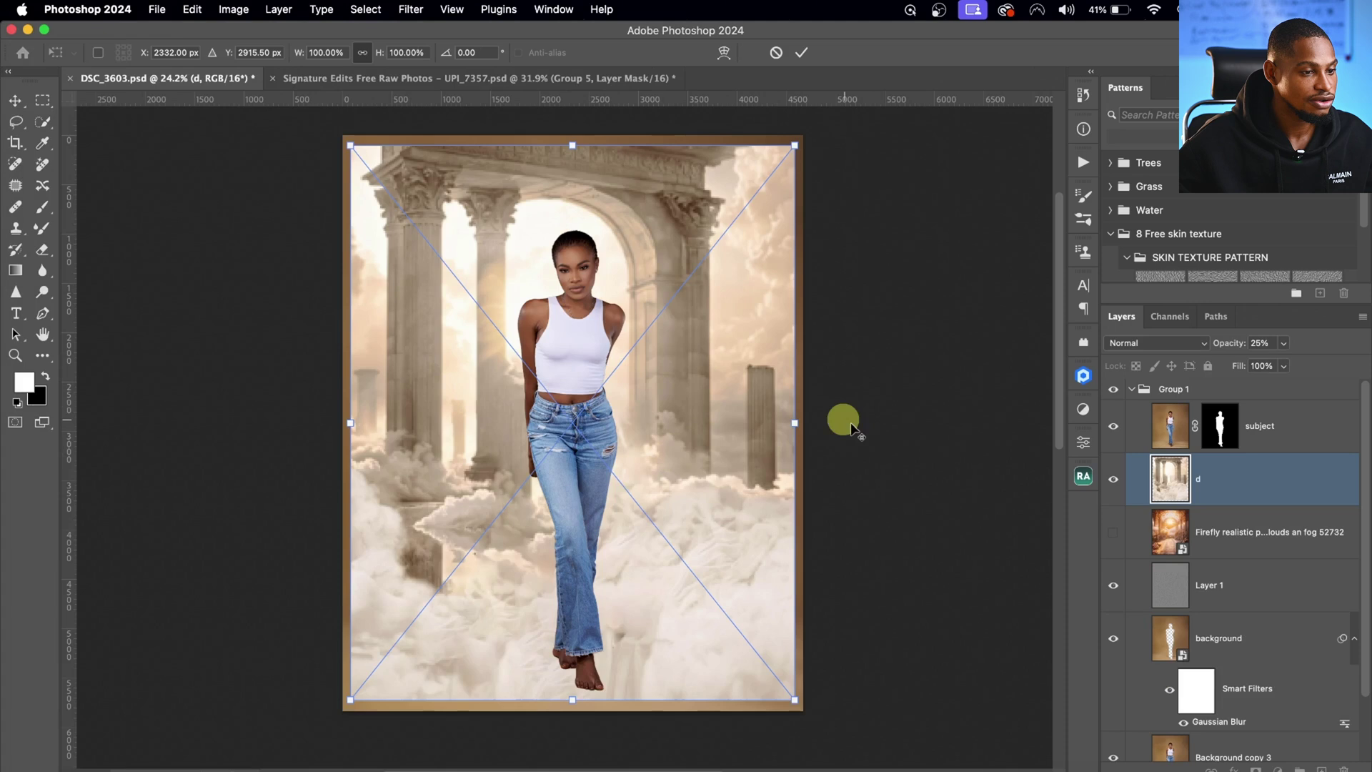
drag(794, 431, 811, 414)
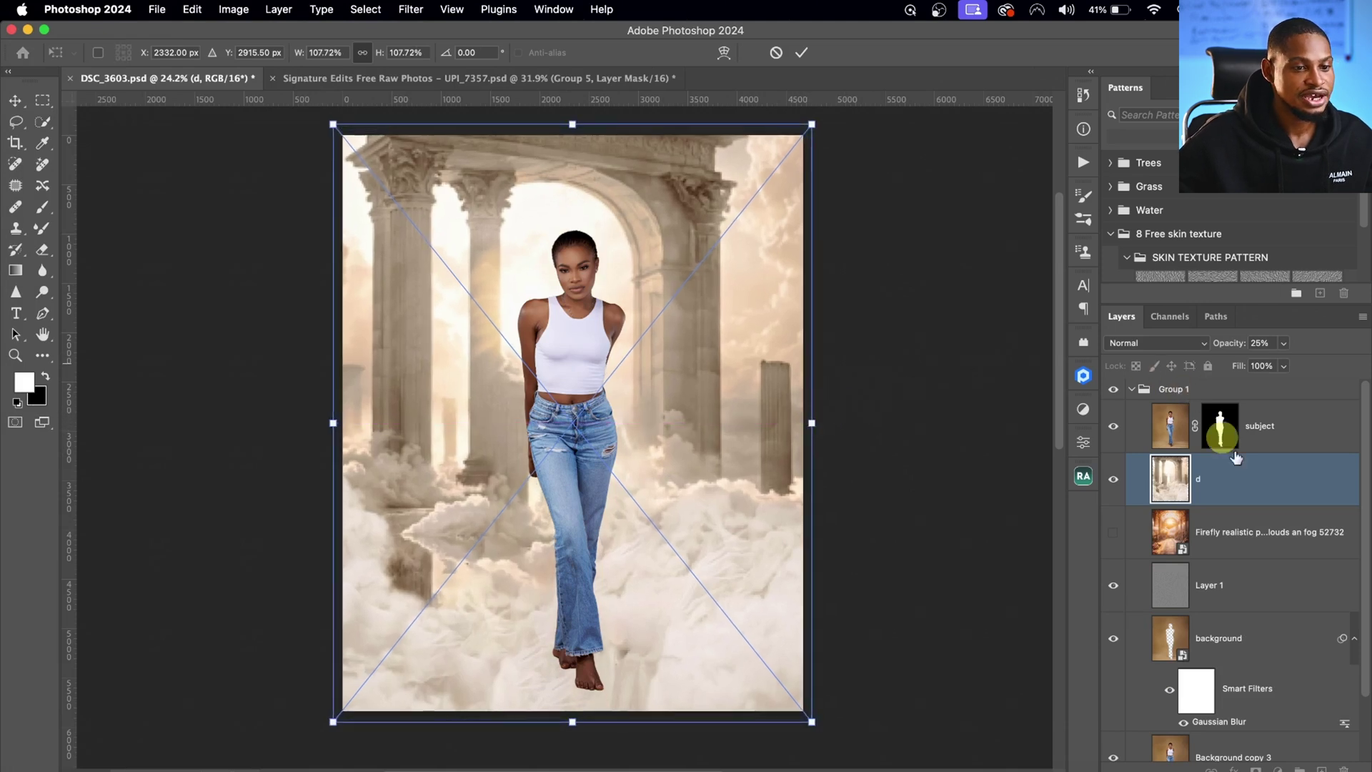
key(w)
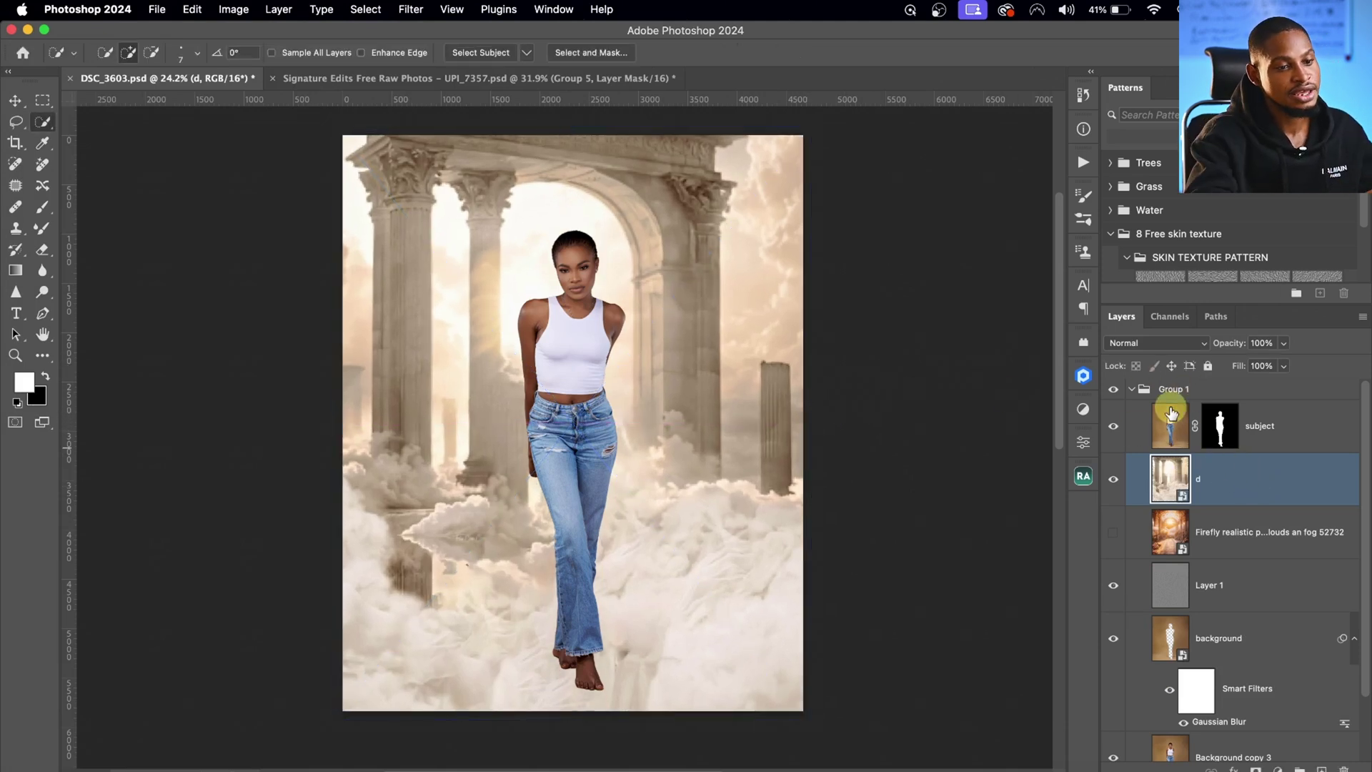
Step: Move layer d above Group 1 and return it directly below the subject layer
click(1279, 432)
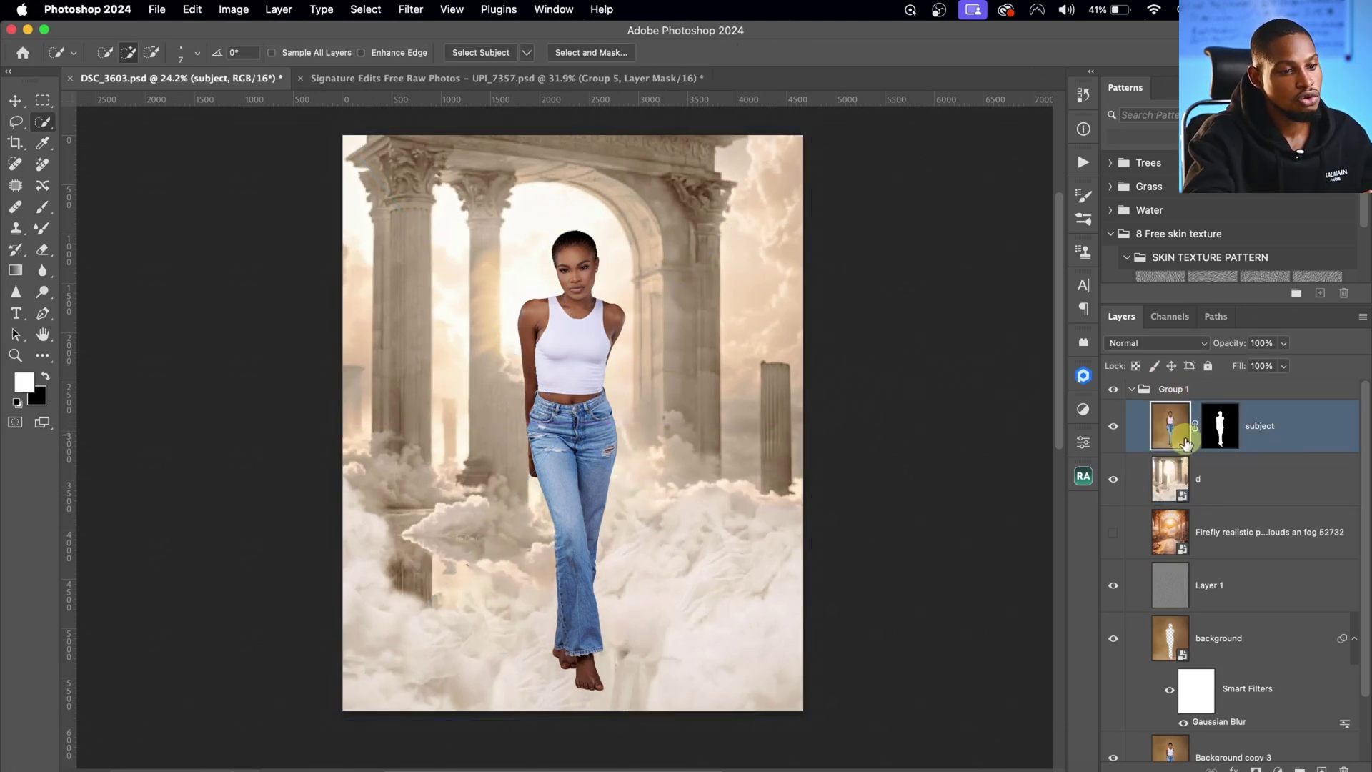
double_click(1224, 480)
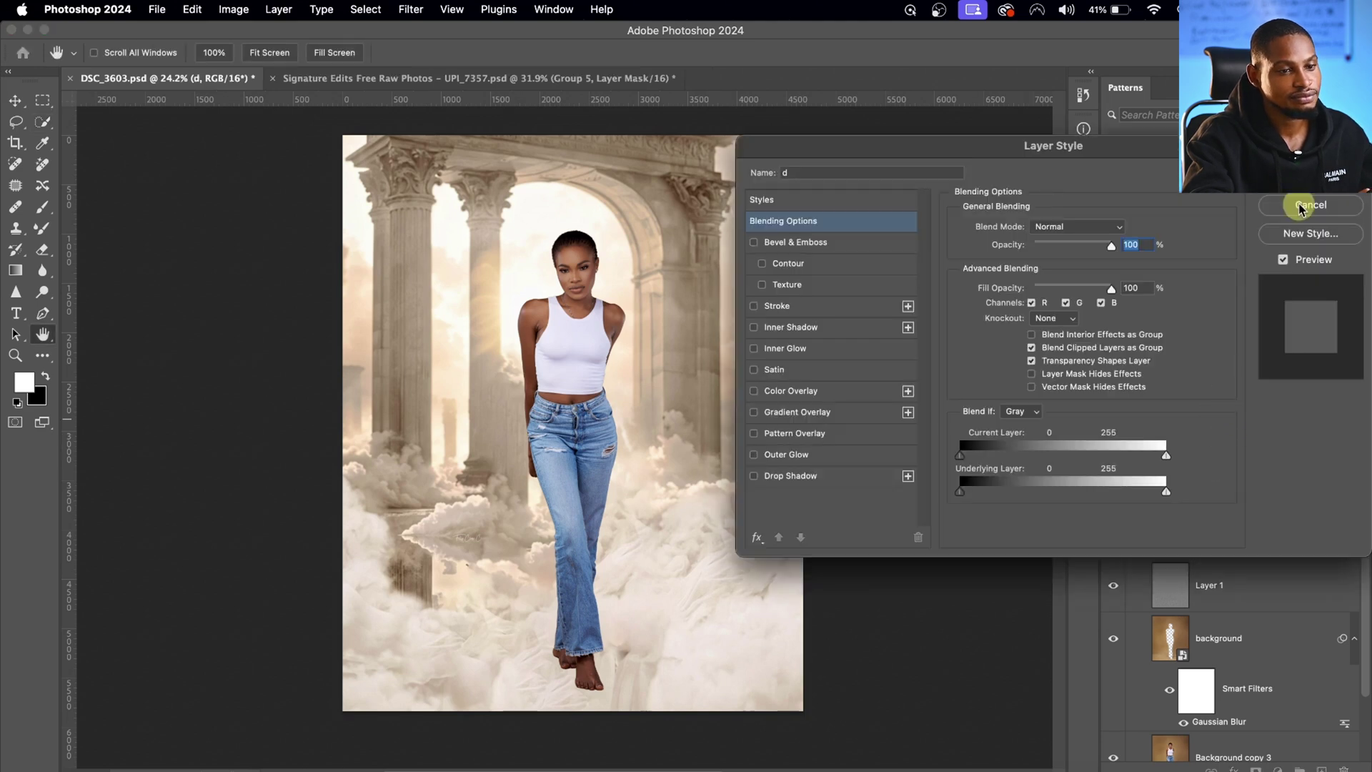
click(1301, 206)
drag(1240, 492, 1236, 385)
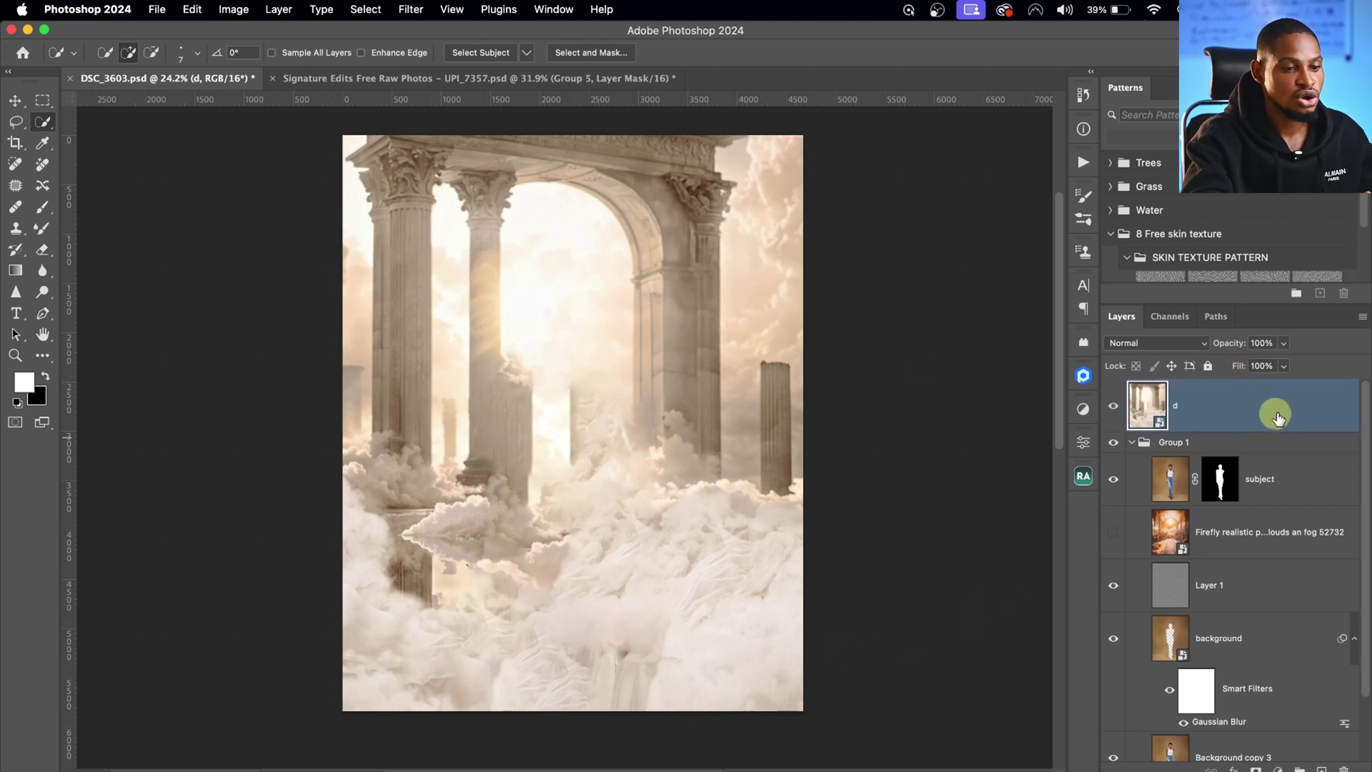
drag(1277, 416, 1259, 499)
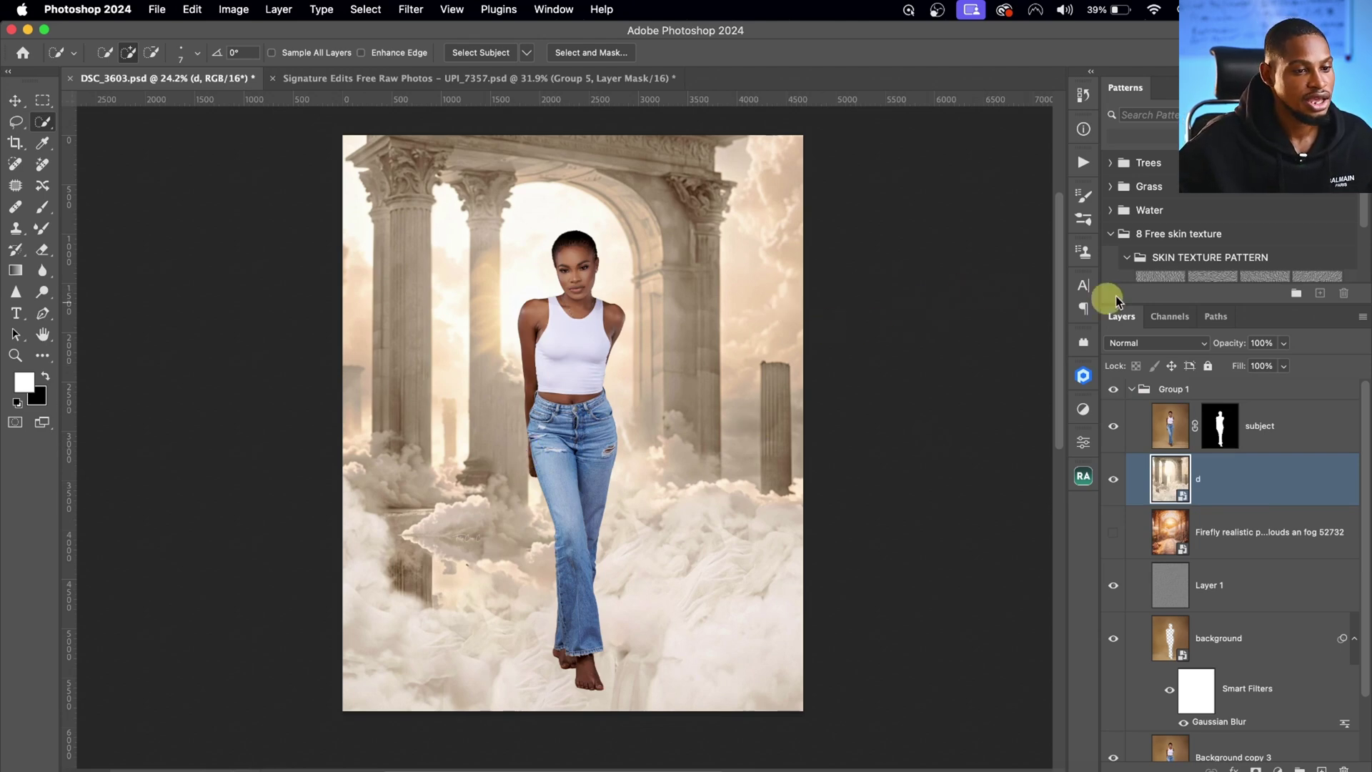
Step: Set layer d to Soft Light blending and reduce its opacity to 24%
click(1135, 345)
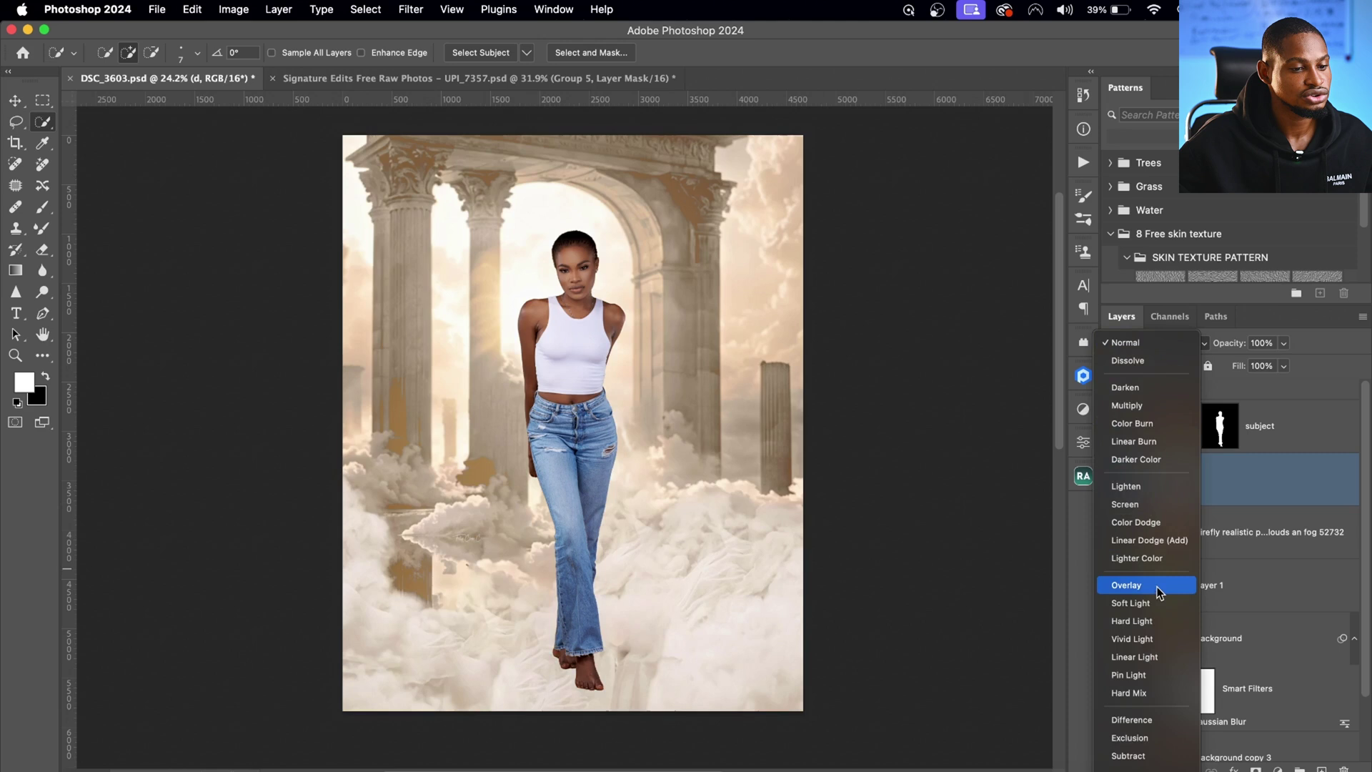
click(1147, 604)
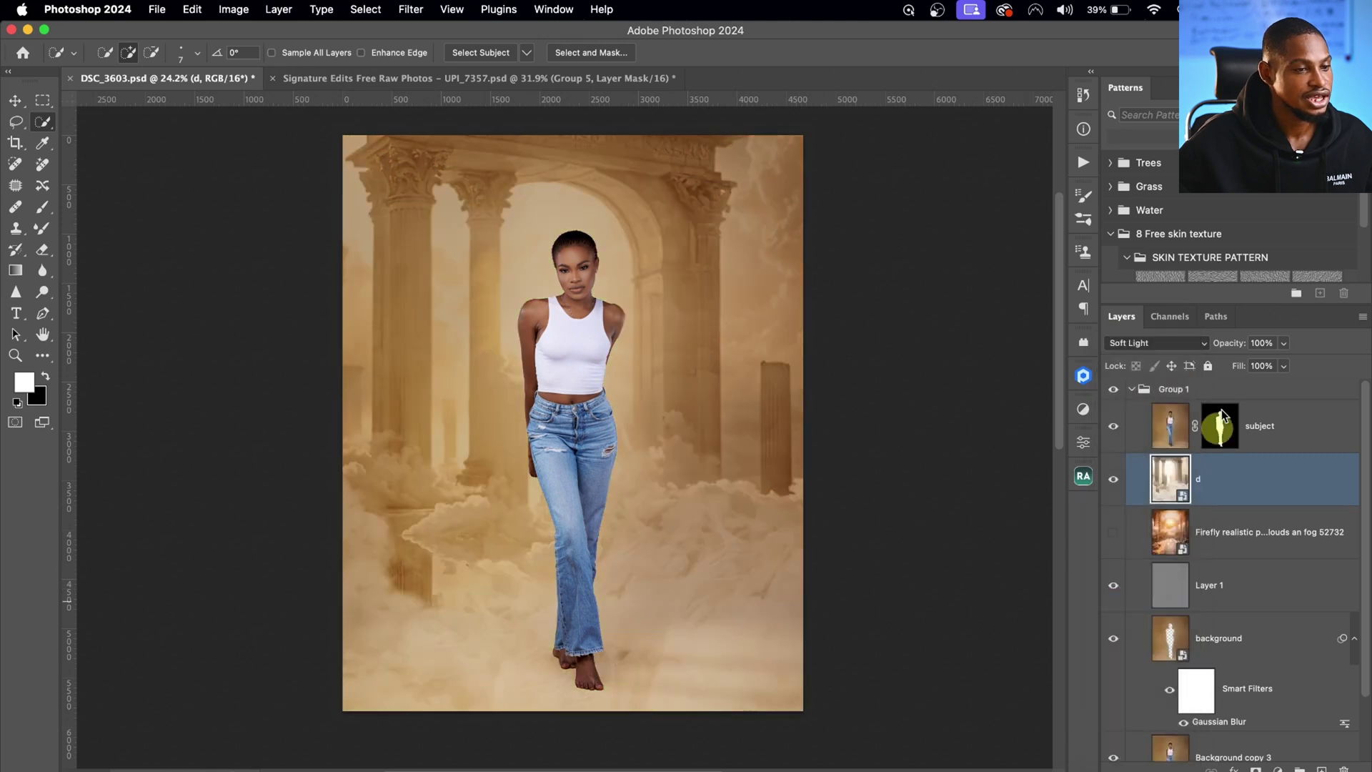
click(1283, 343)
drag(1239, 378, 1226, 381)
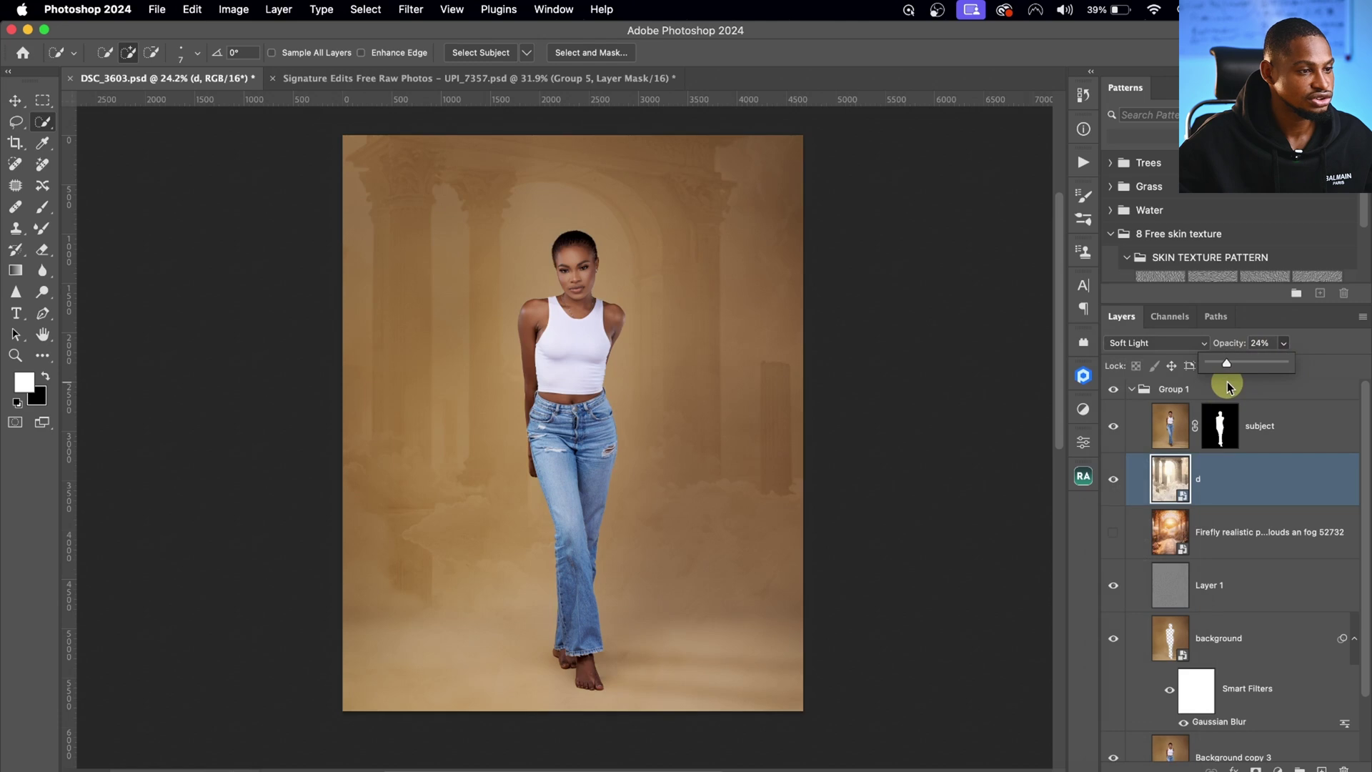
Step: Compare the backdrop with and without the blended layer d
click(1112, 482)
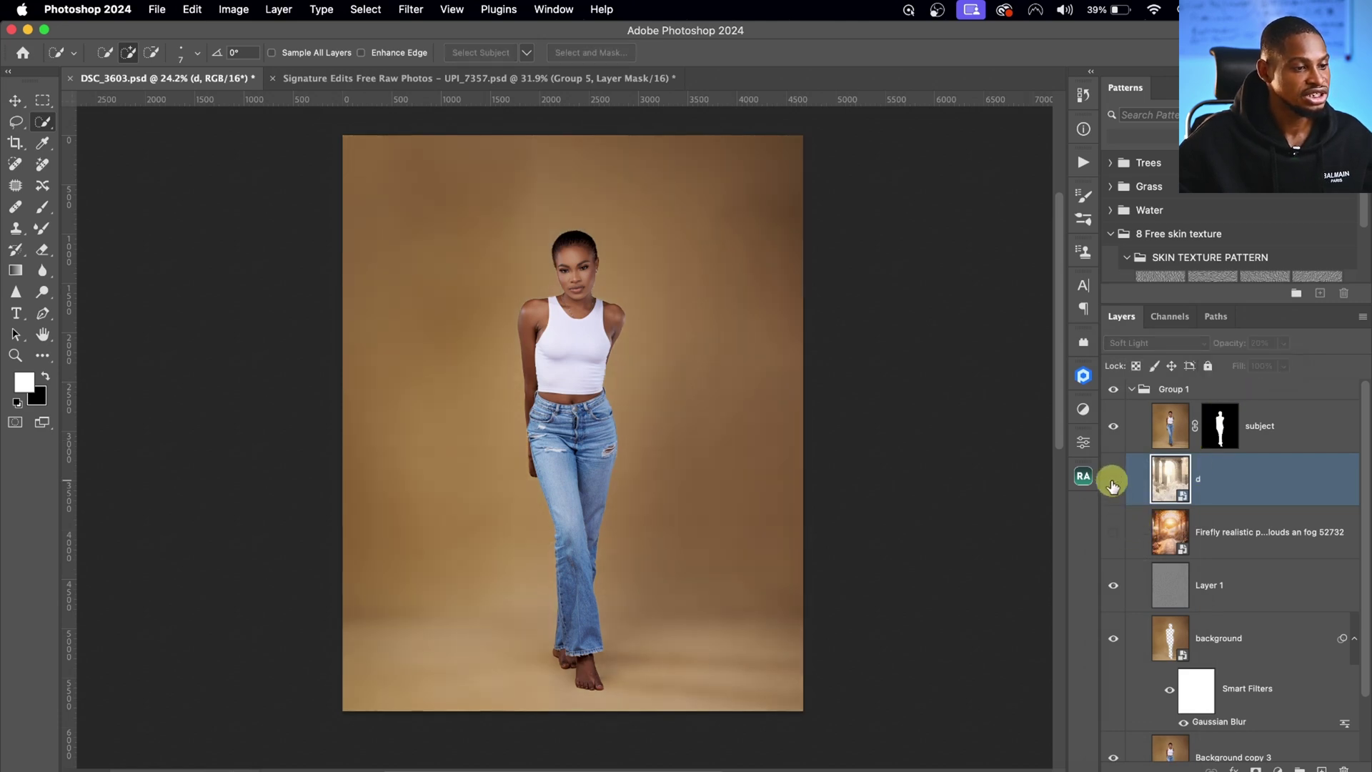
click(1114, 483)
click(1116, 484)
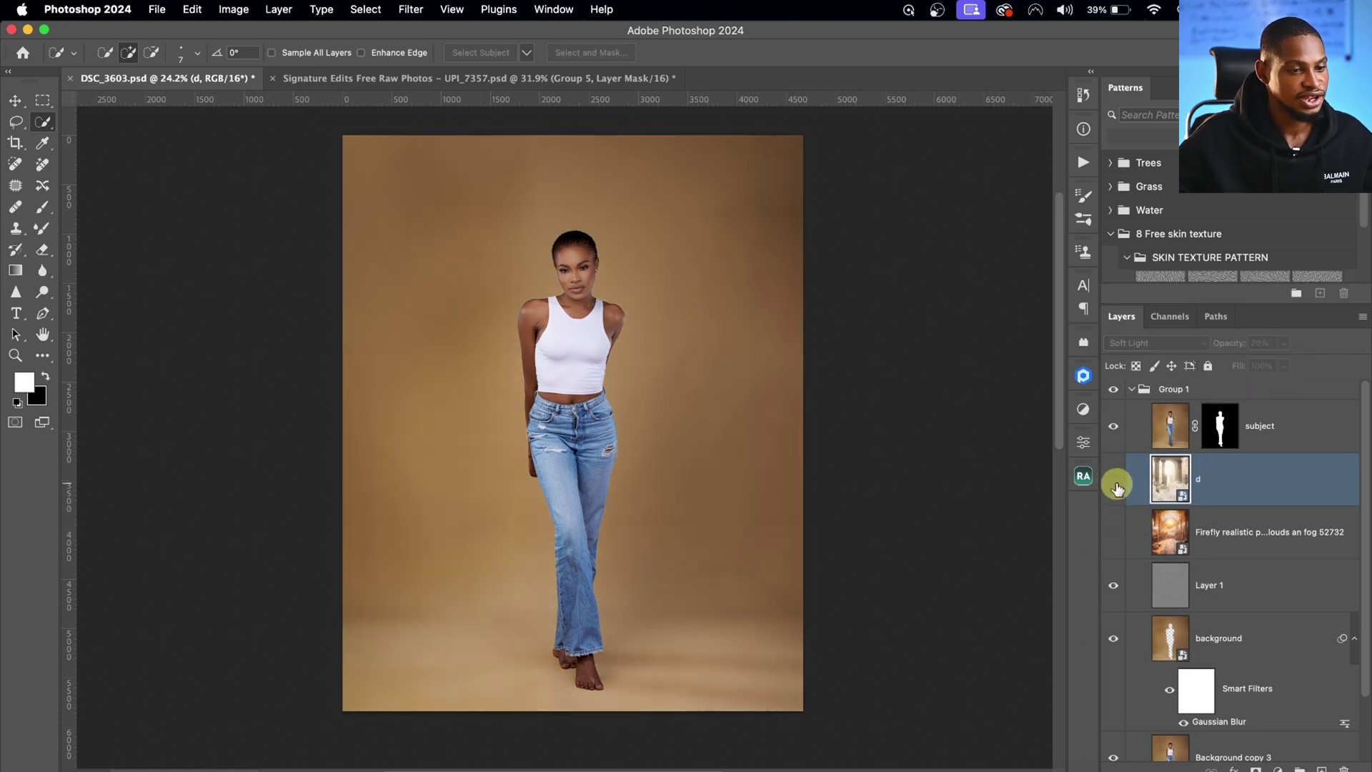
click(1115, 486)
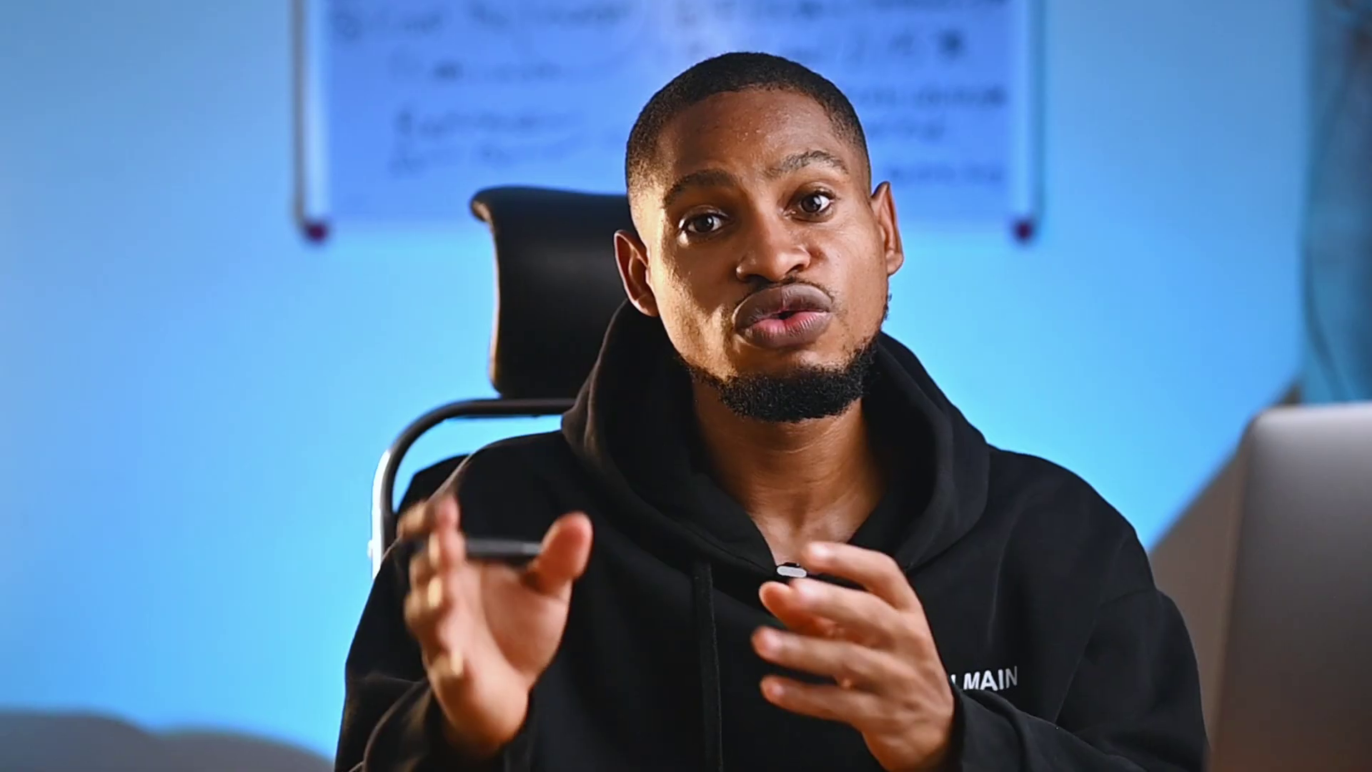